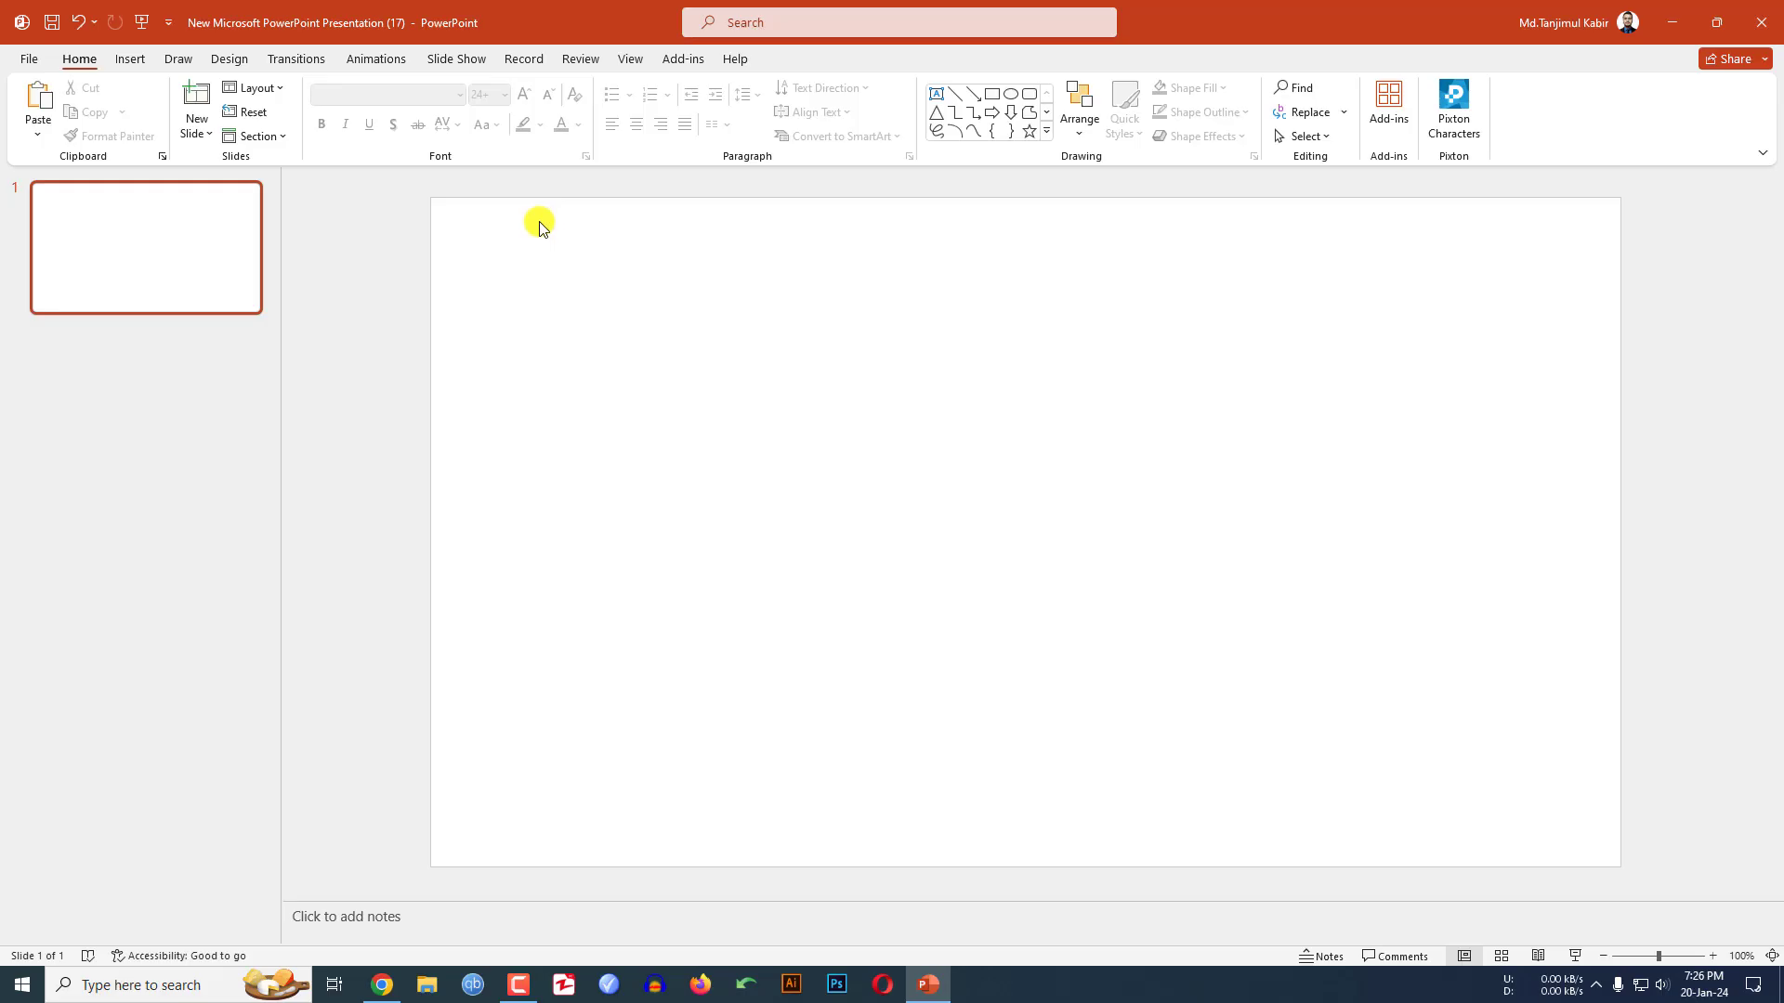
Step: Draw a rectangle spanning the entire slide
click(130, 59)
click(314, 130)
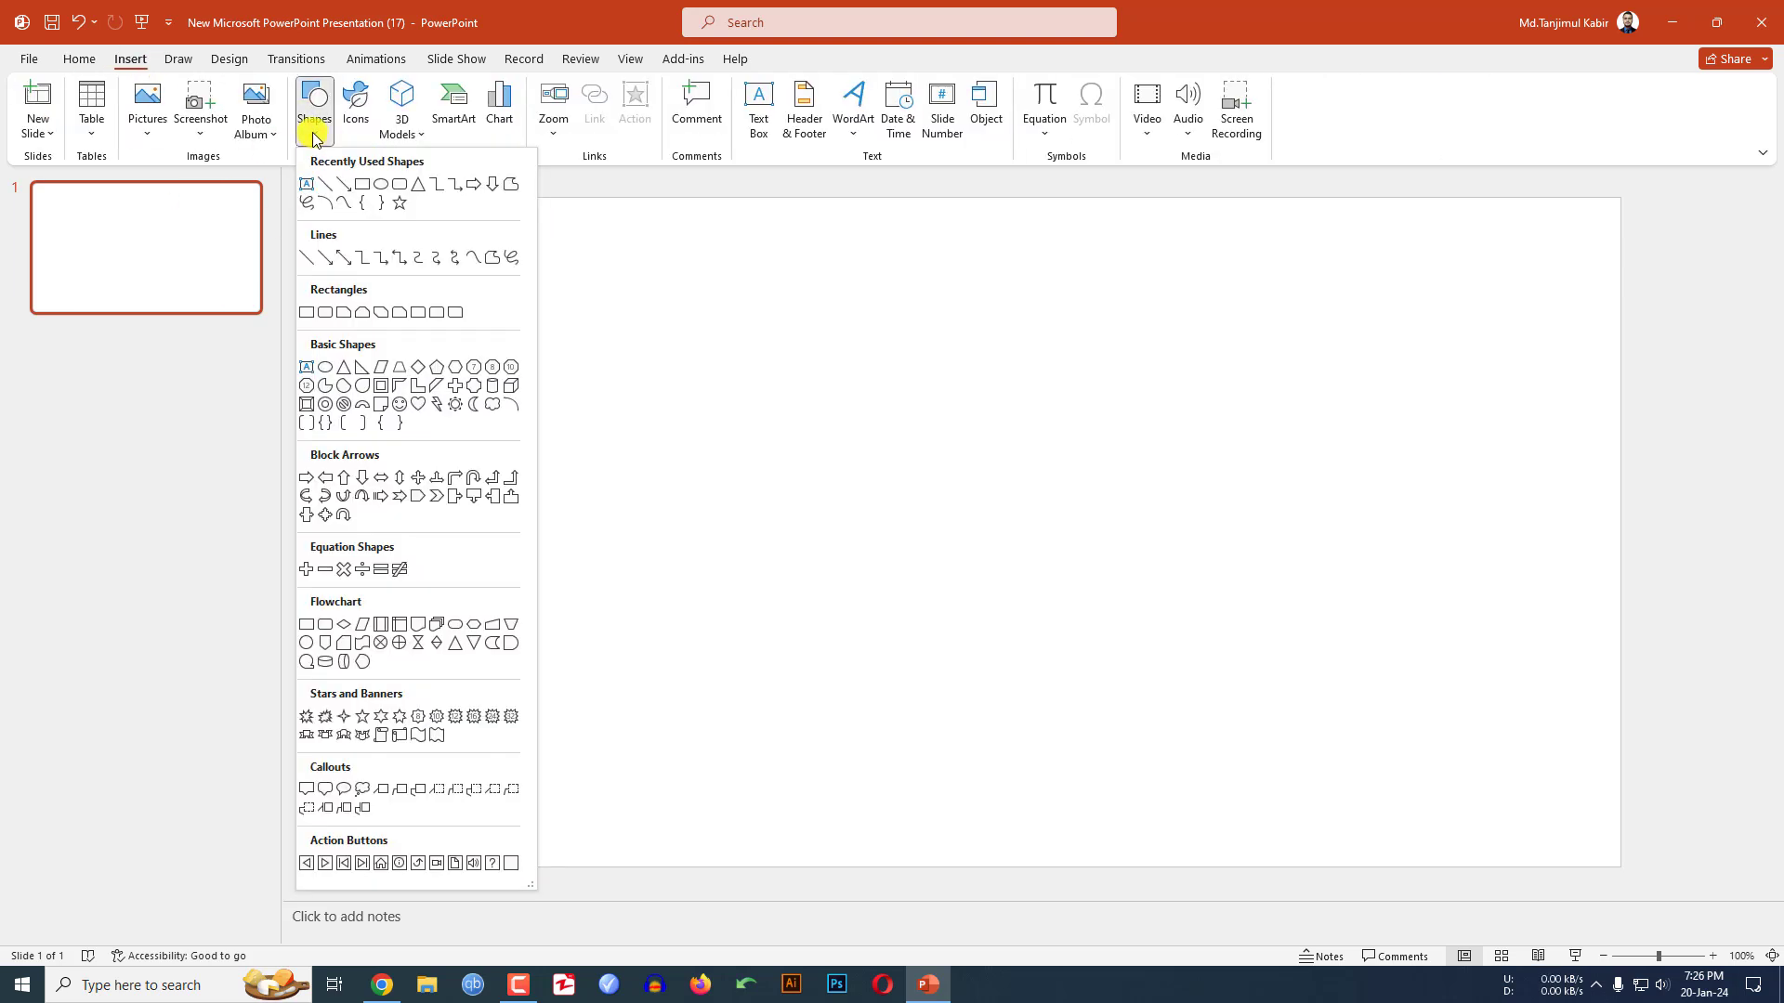
click(364, 186)
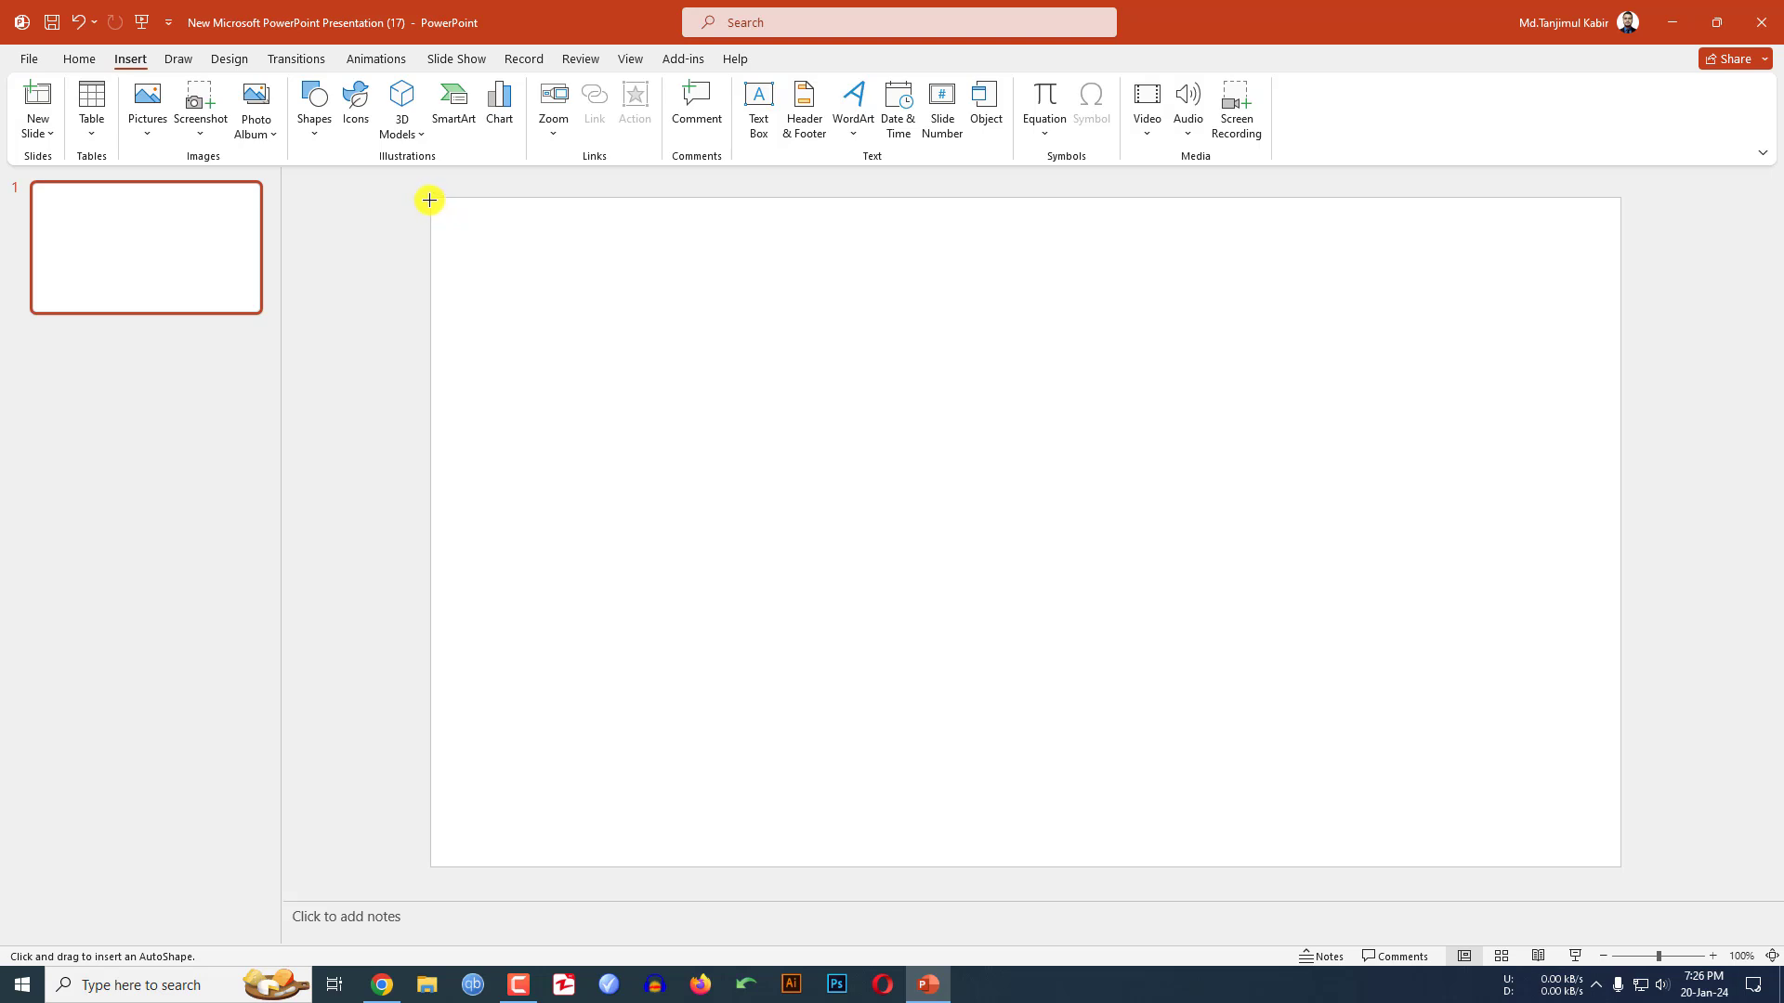
drag(462, 221, 1623, 867)
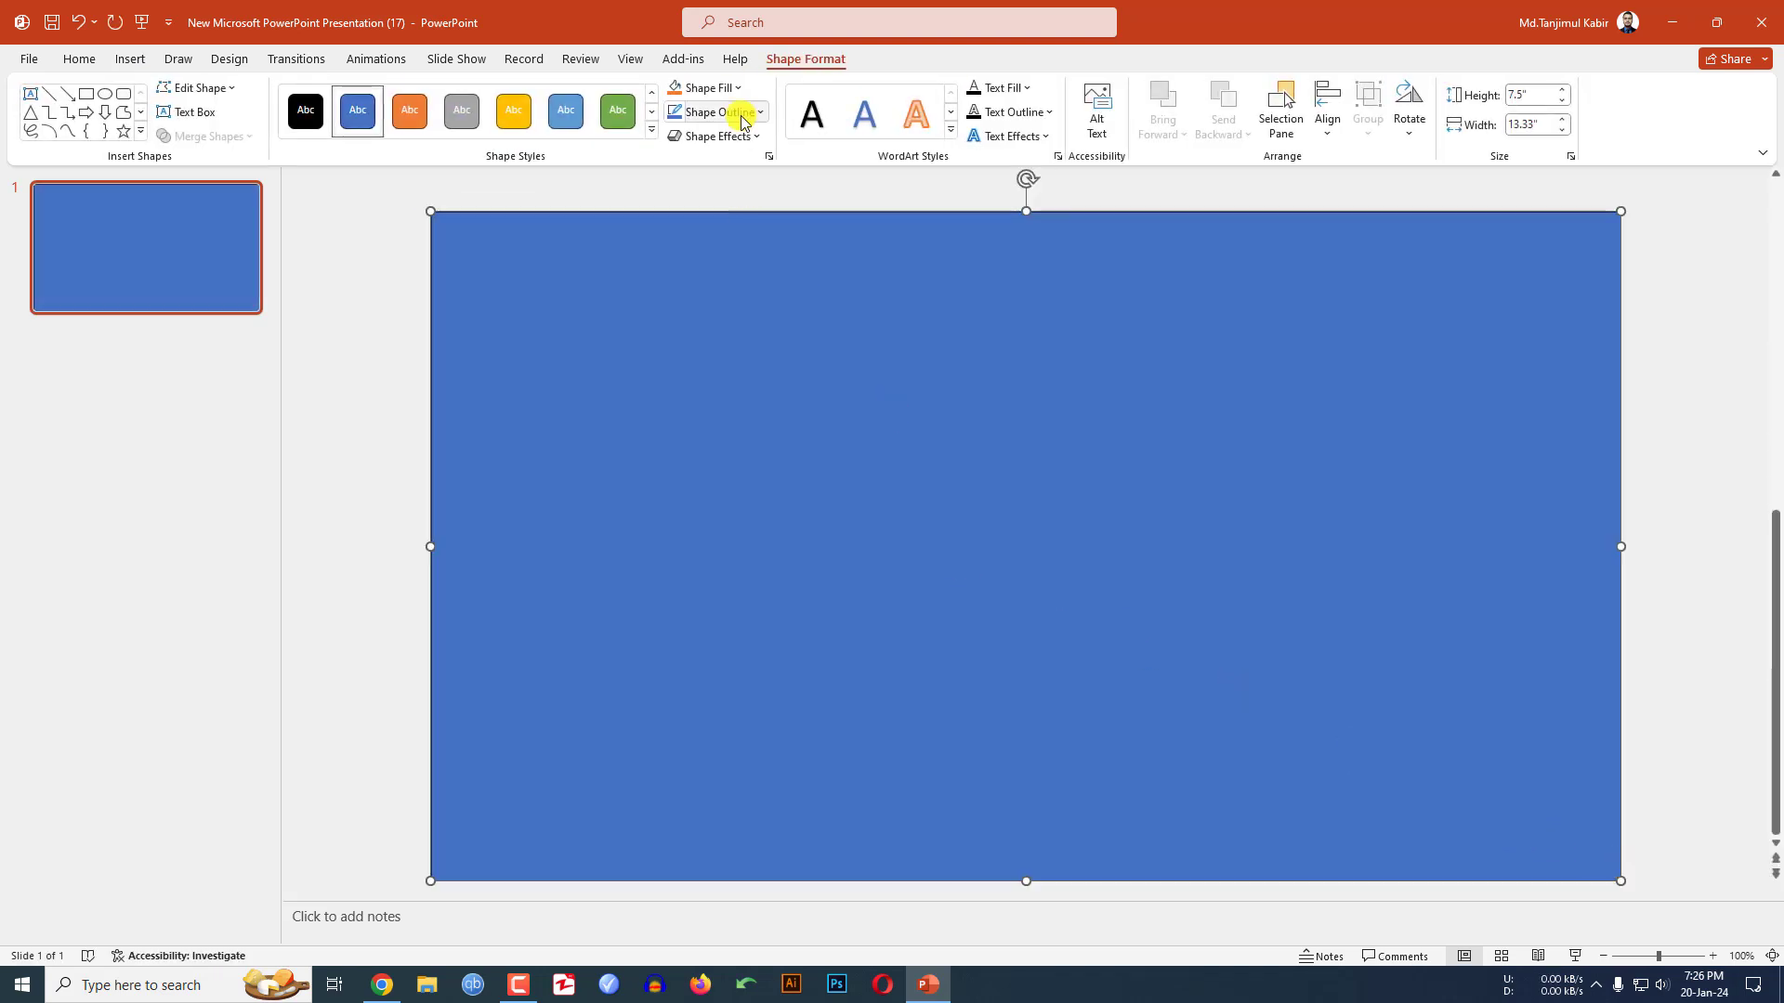
Step: Remove the rectangle's outline and change its fill to grey
click(738, 113)
click(727, 317)
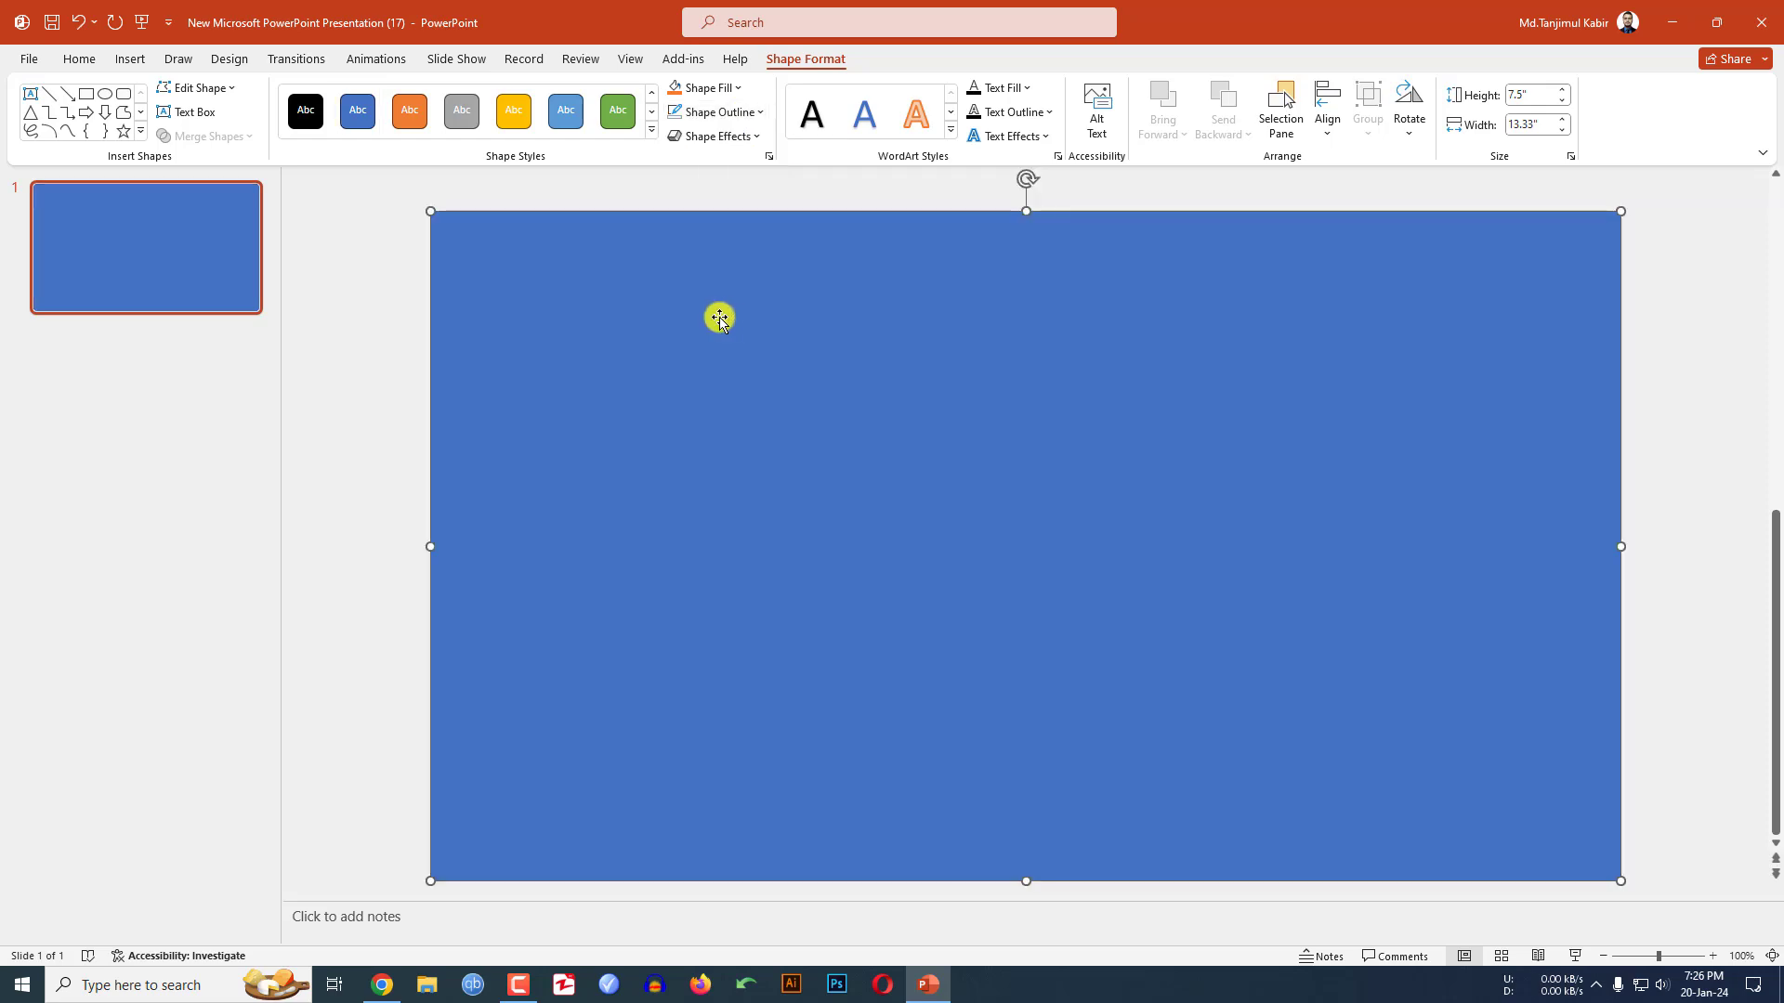
click(733, 87)
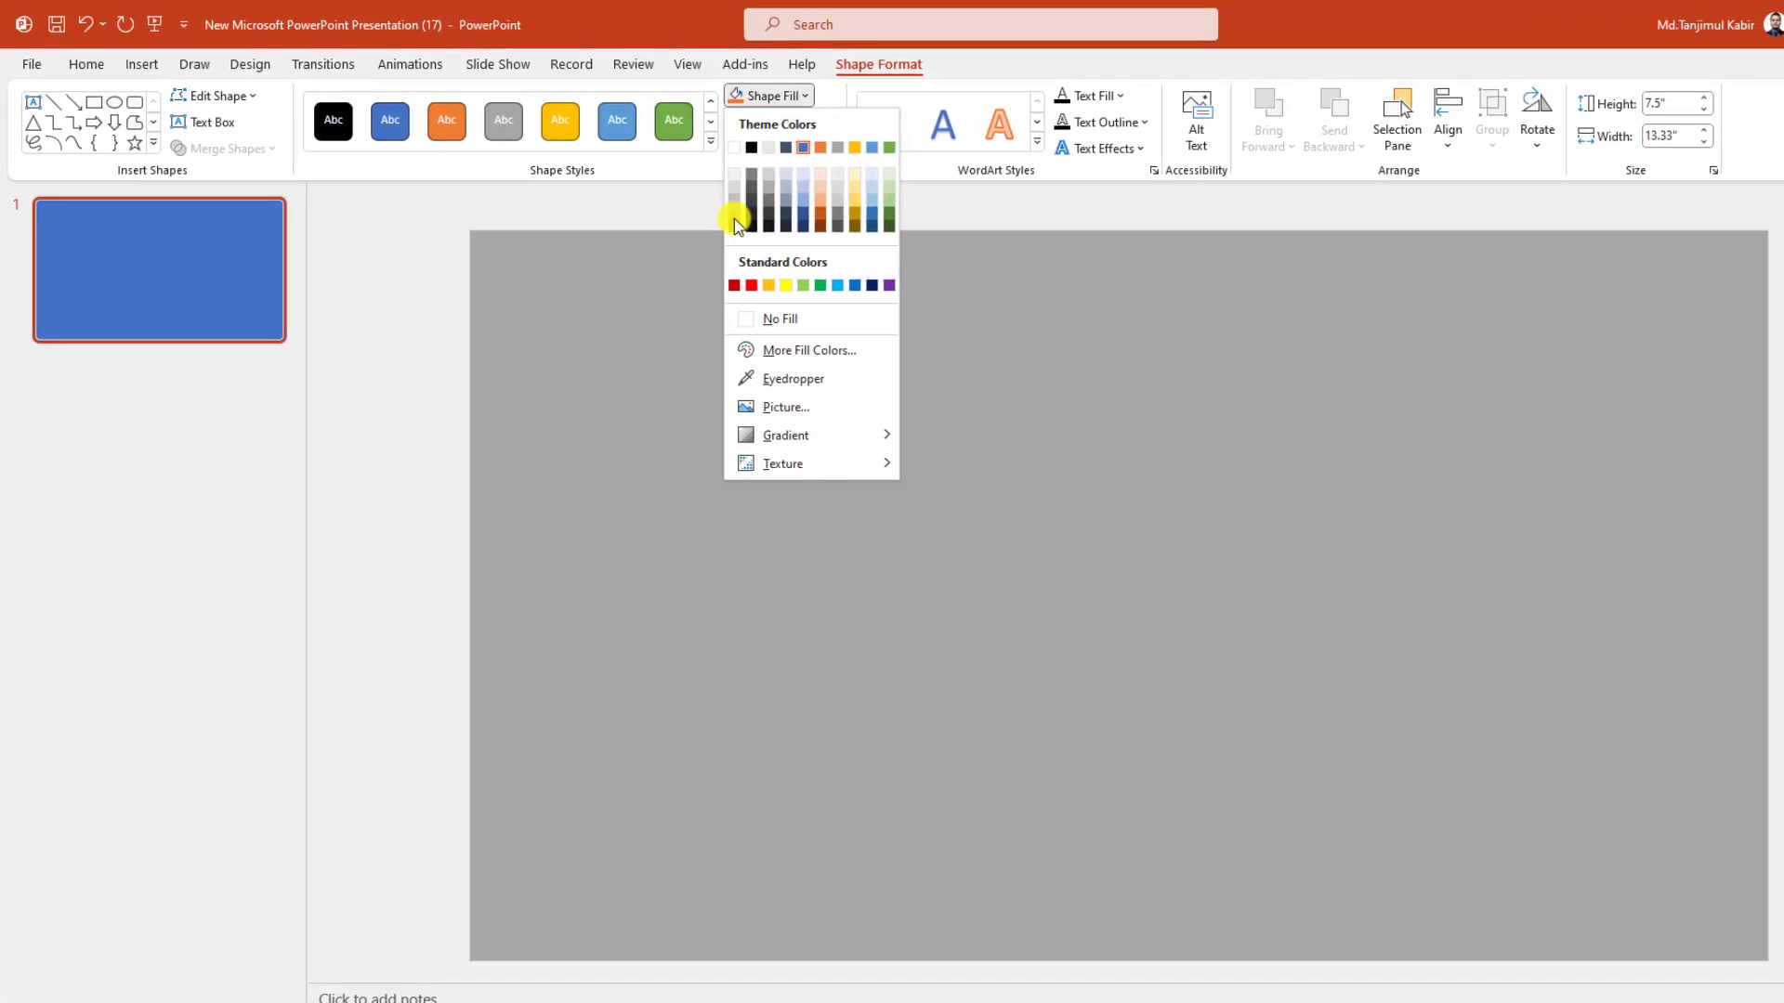
click(734, 219)
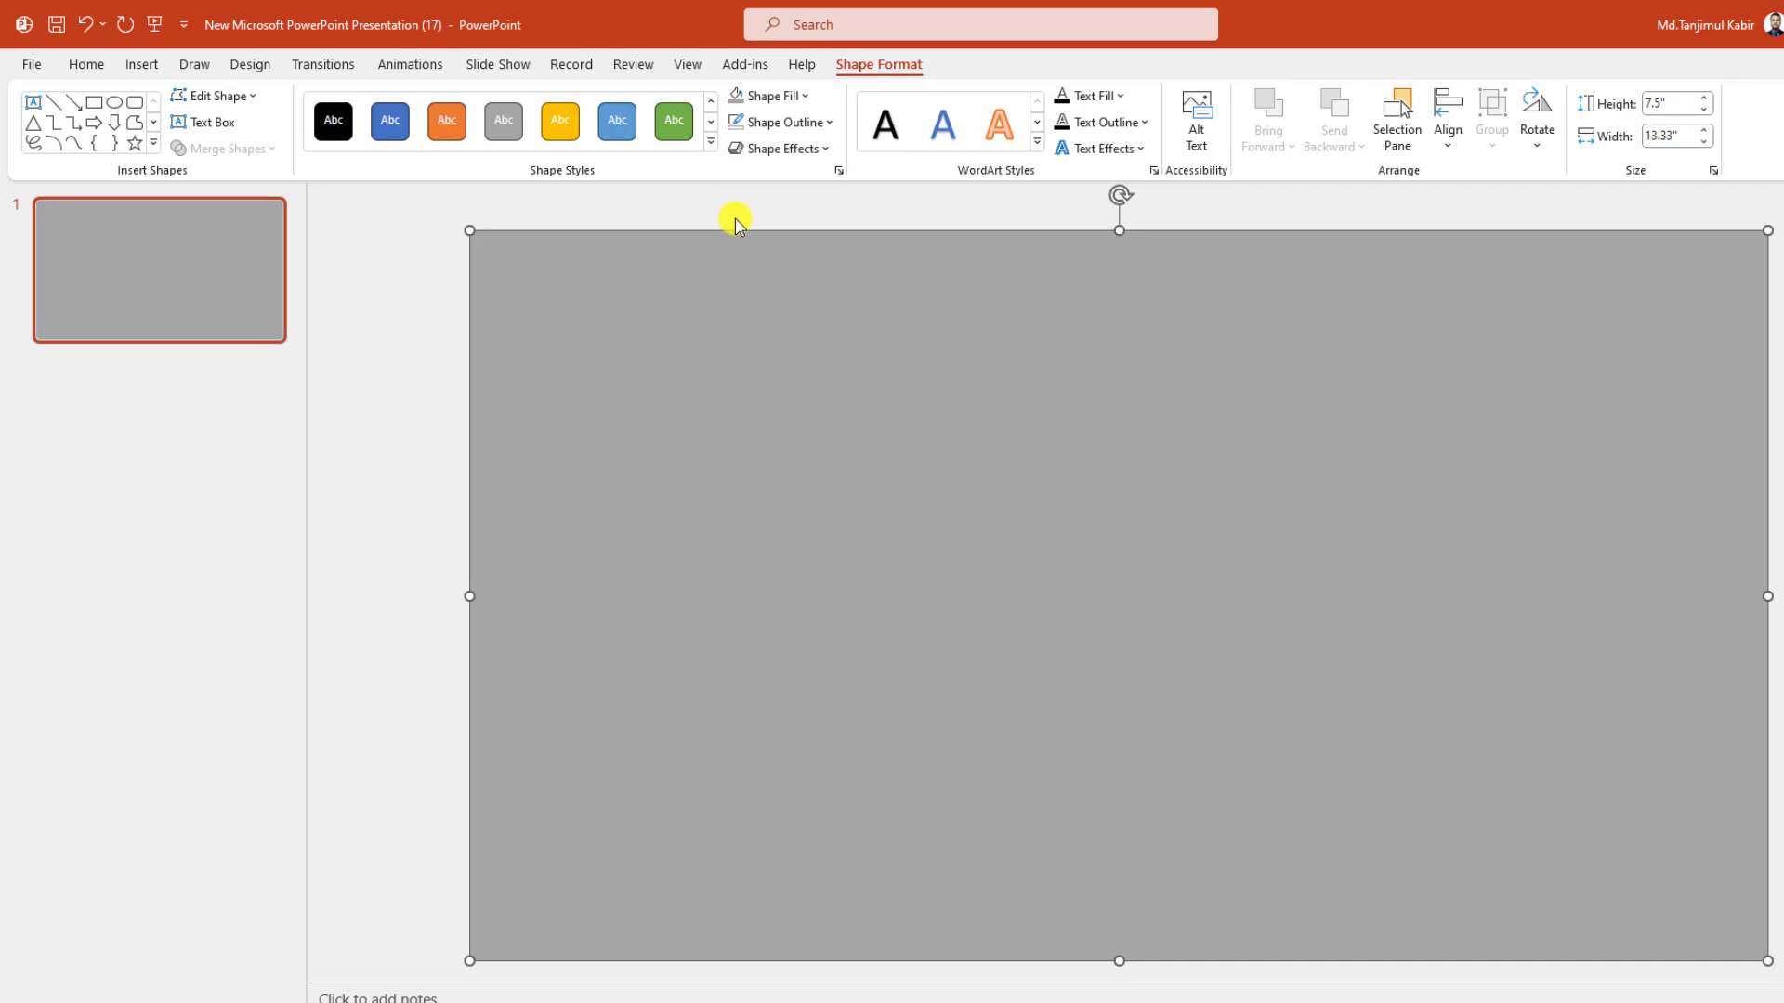
click(148, 64)
Step: Draw a wide text box across the slide, type WELCOME and select it
click(338, 151)
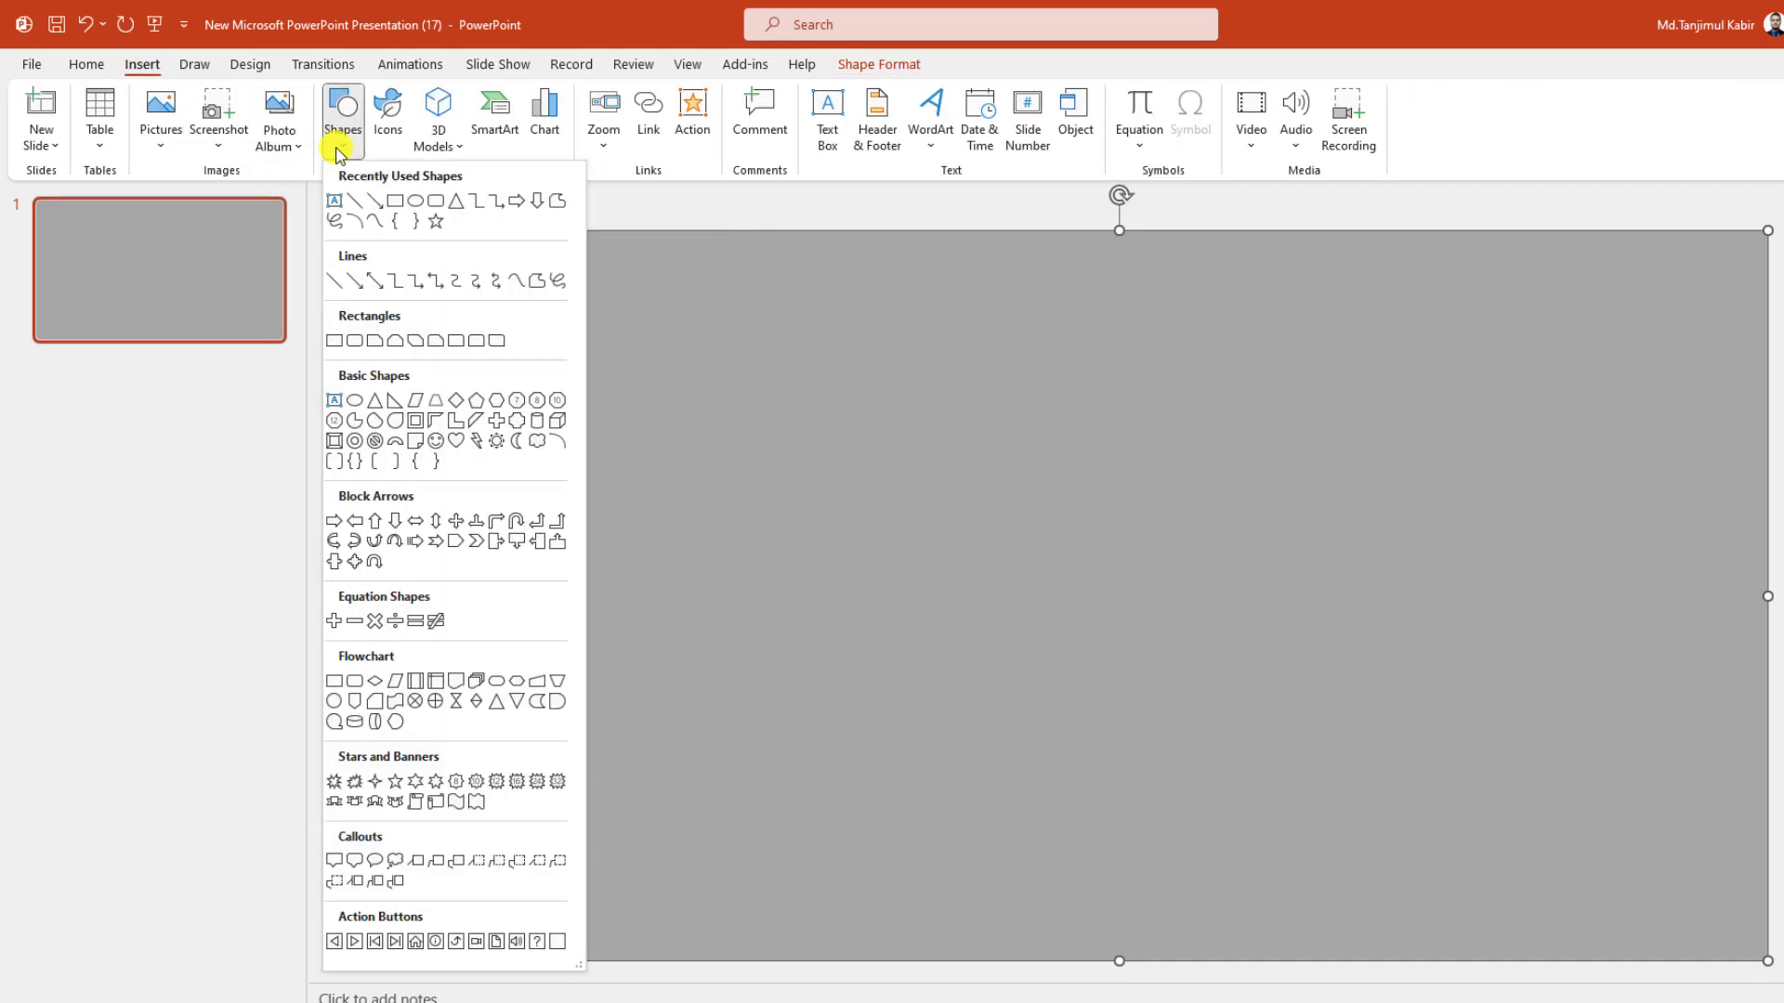
click(336, 201)
drag(587, 421, 1660, 780)
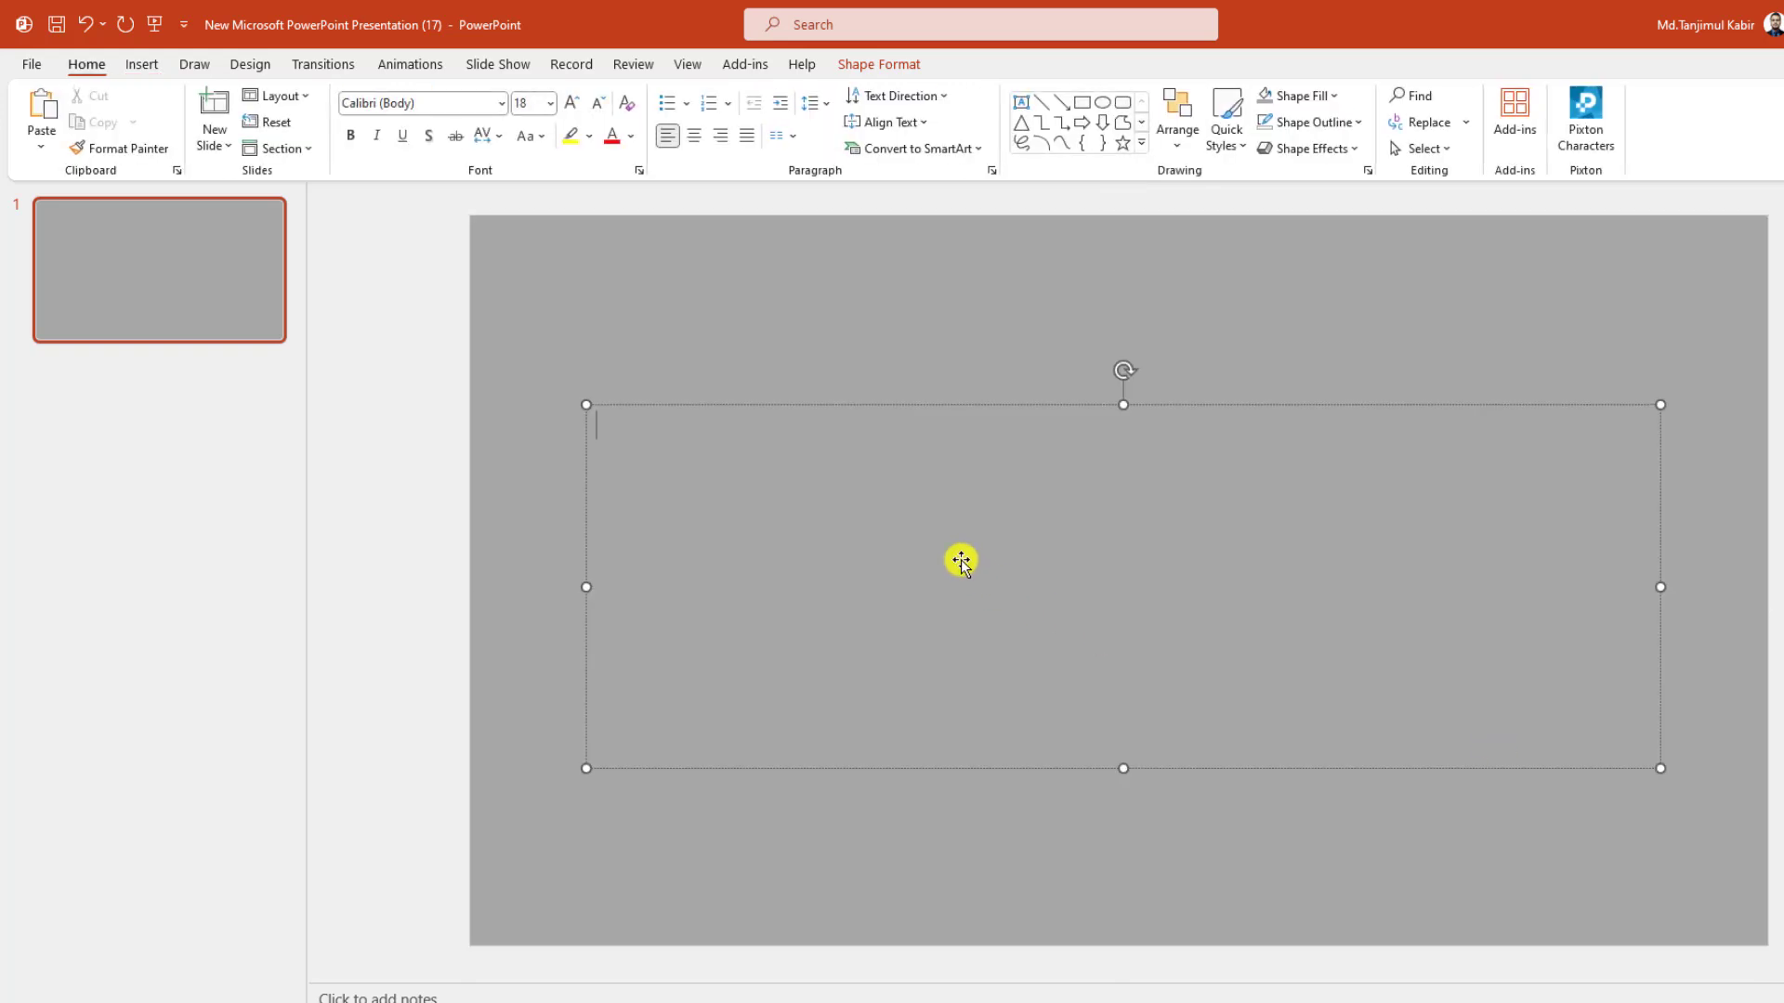
text(WELCOM)
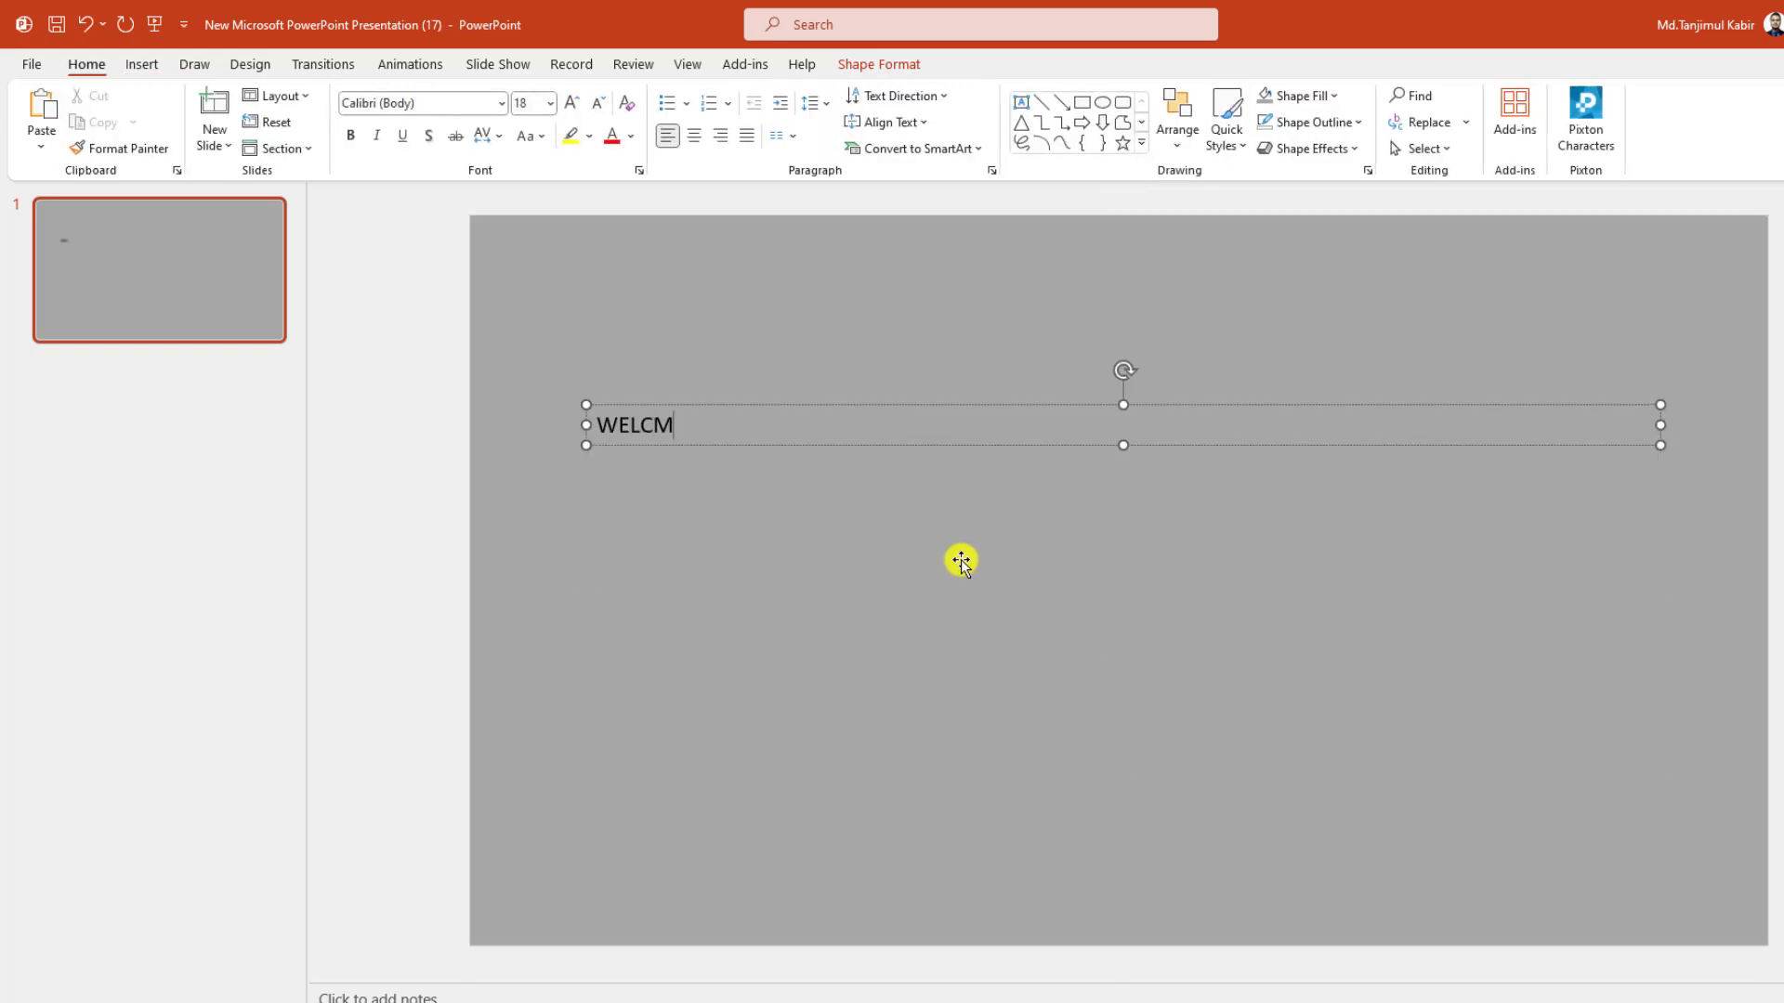
key(BackSpace)
text(OME)
key(ctrl+a)
Step: Set WELCOME to Team A font, Loose spacing, size 220, and shift it up-left
click(446, 104)
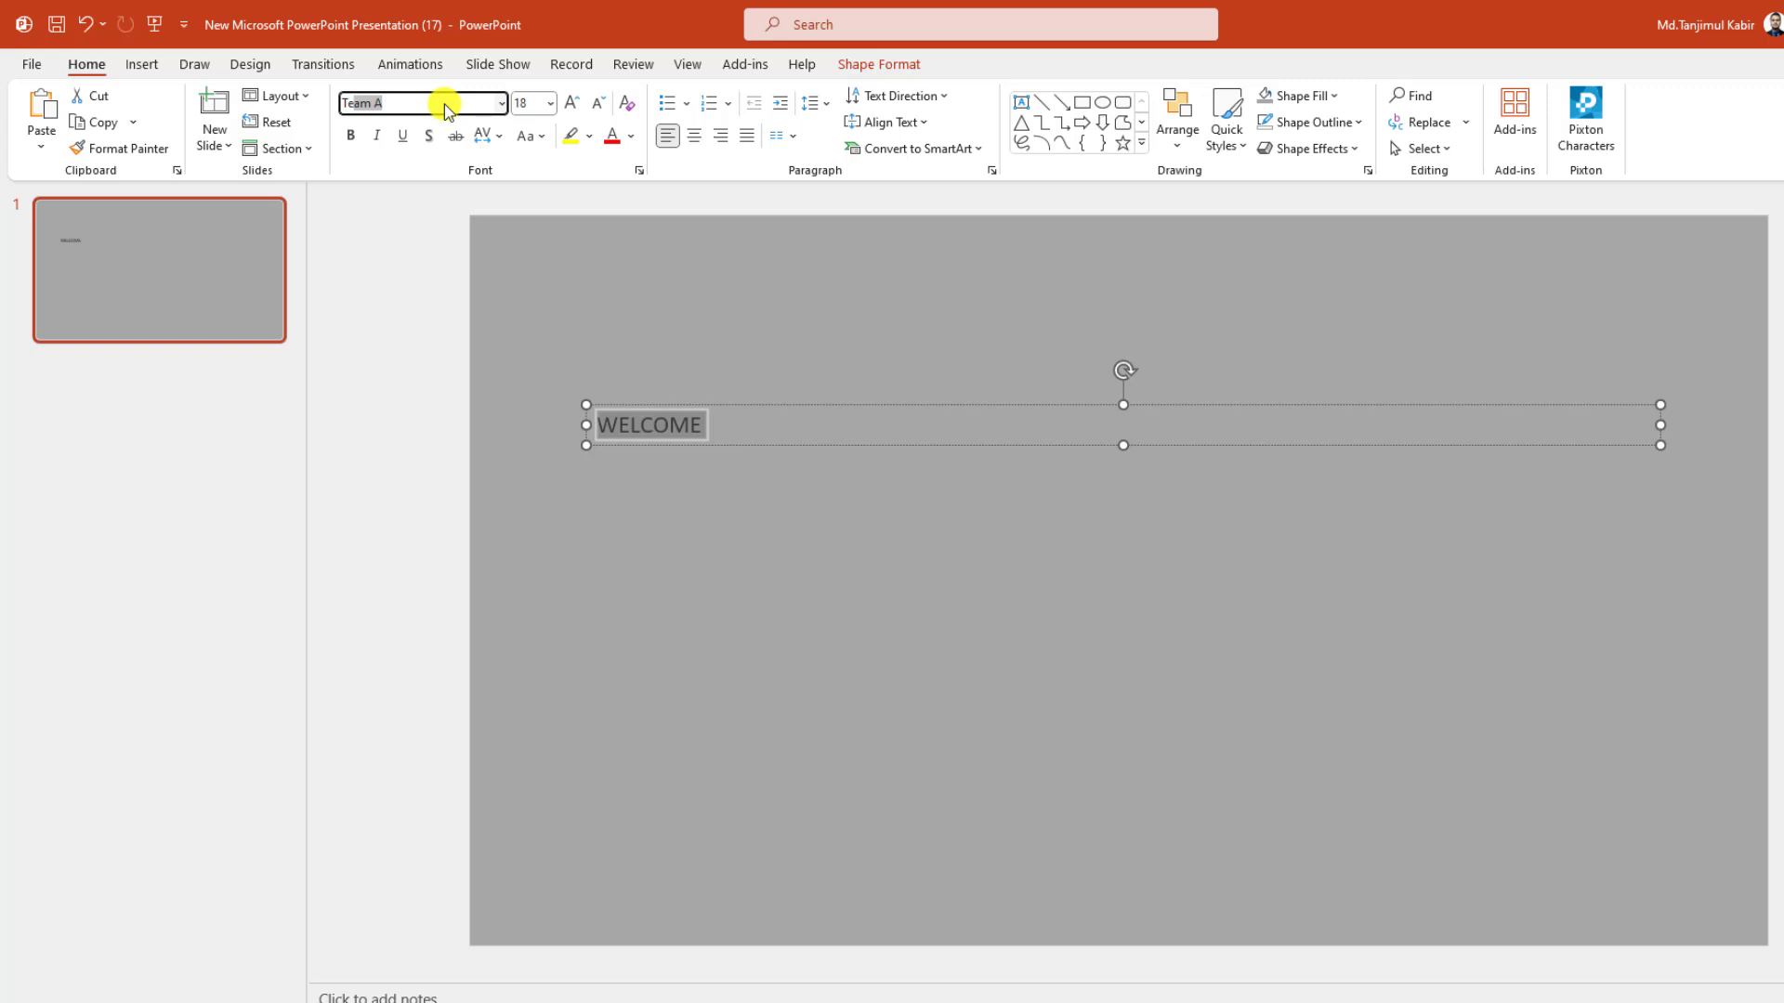
text(T)
key(Return)
click(490, 136)
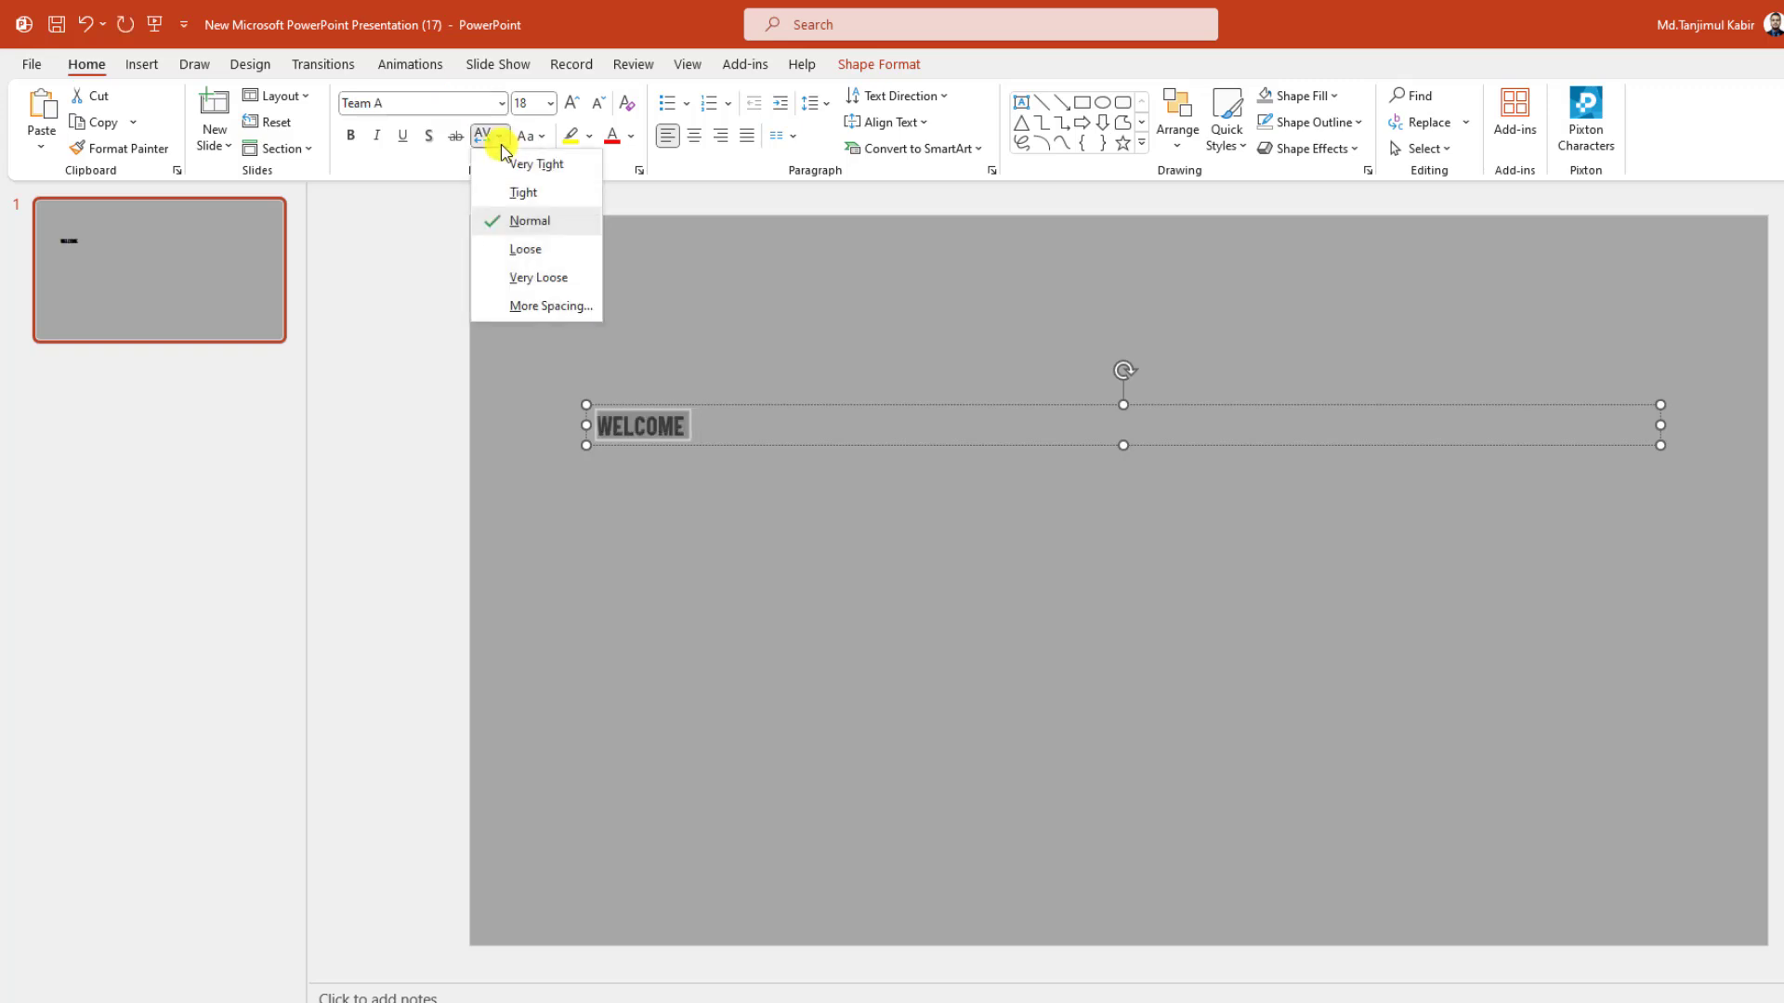
click(519, 251)
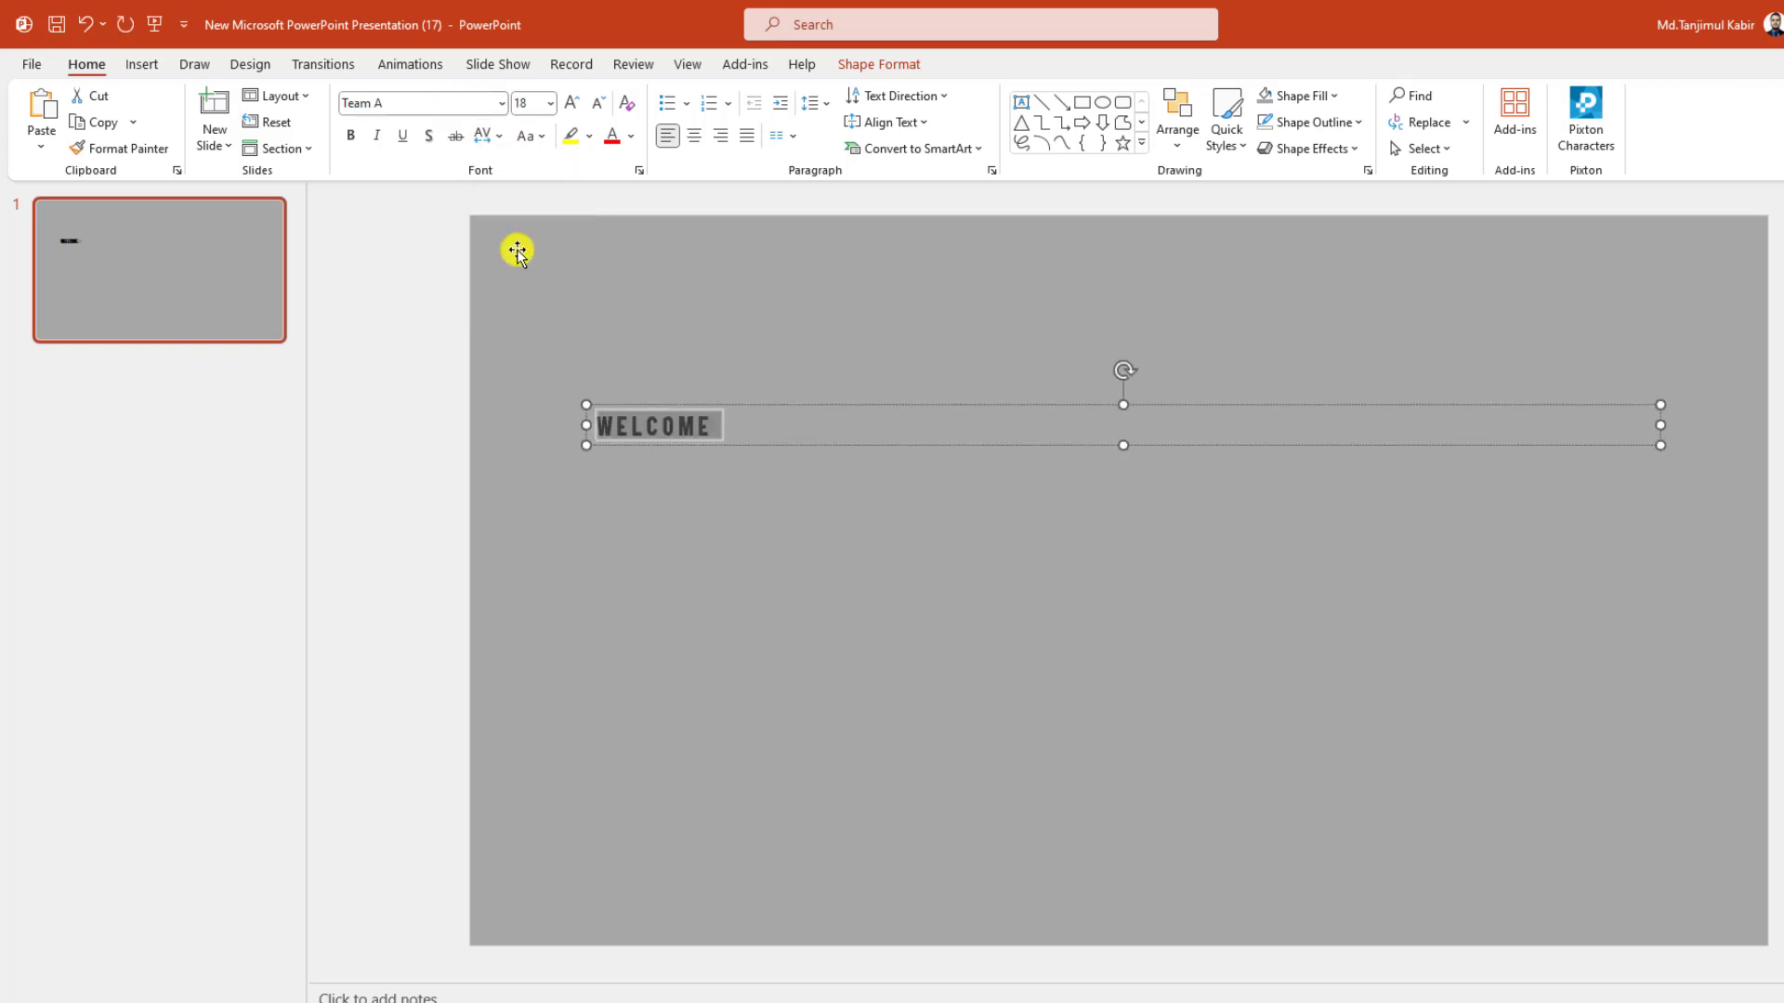
click(551, 103)
text(220)
key(Return)
drag(1103, 775, 1073, 735)
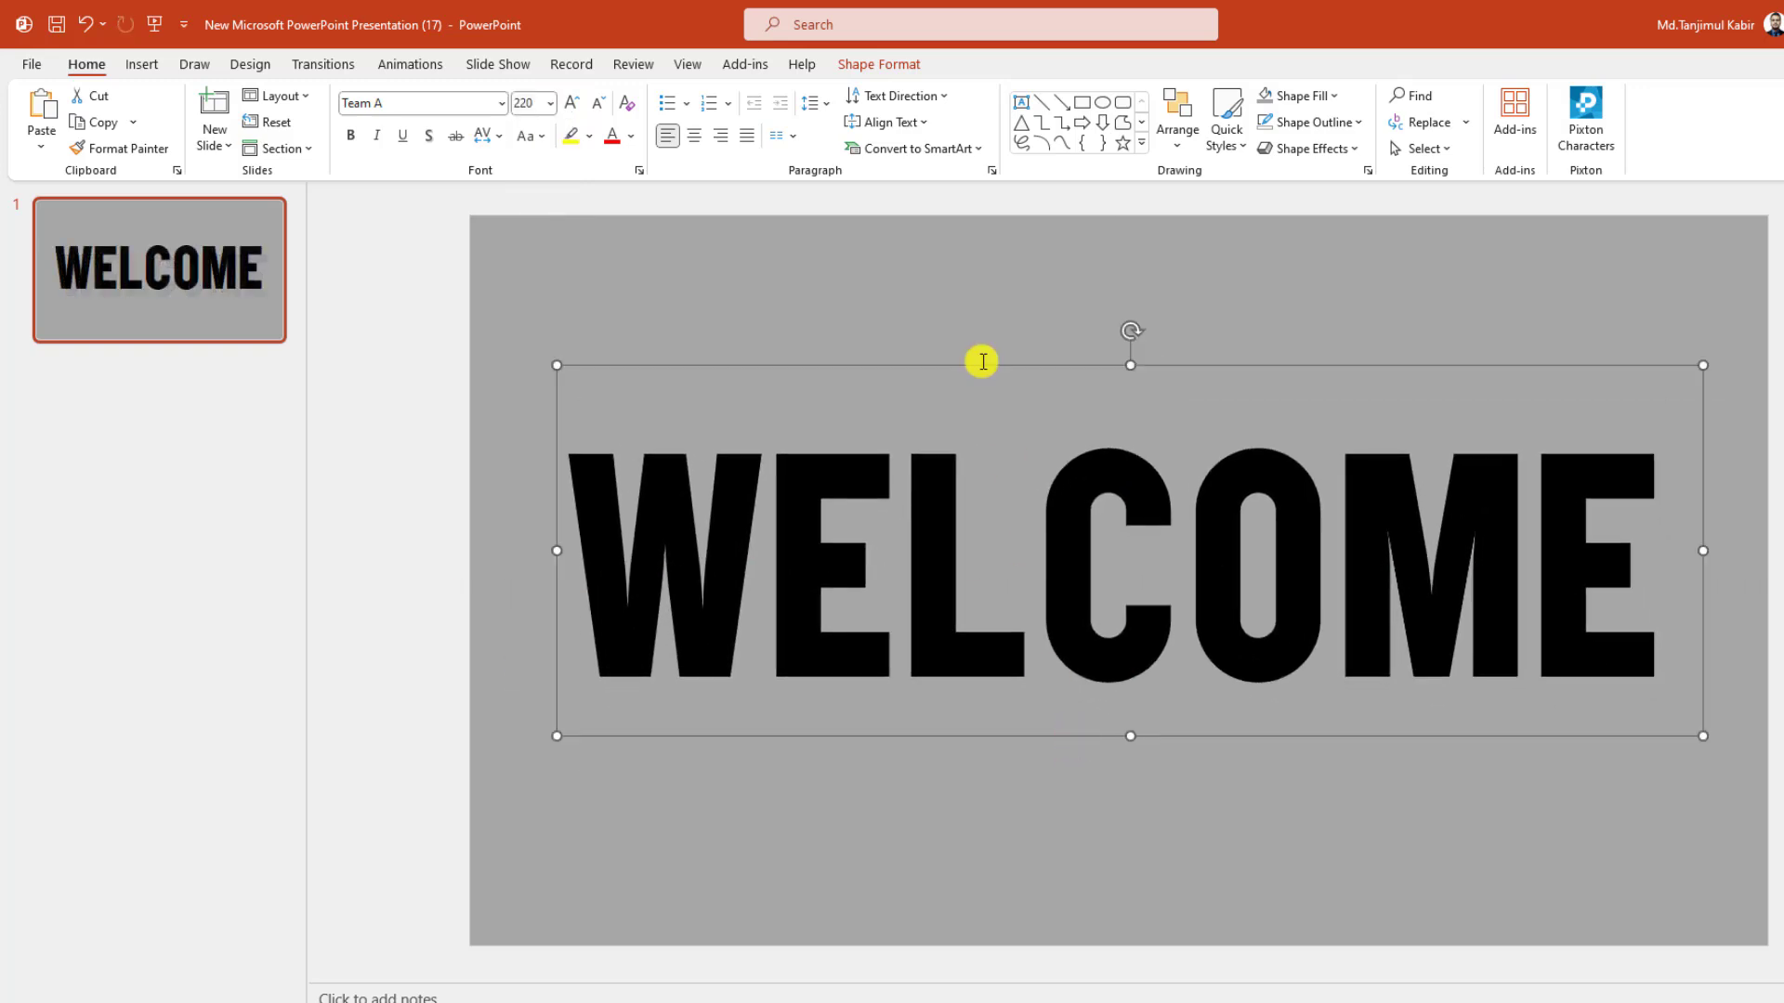
Step: Centre WELCOME horizontally and vertically on the slide with Align Center and Align Middle
click(864, 64)
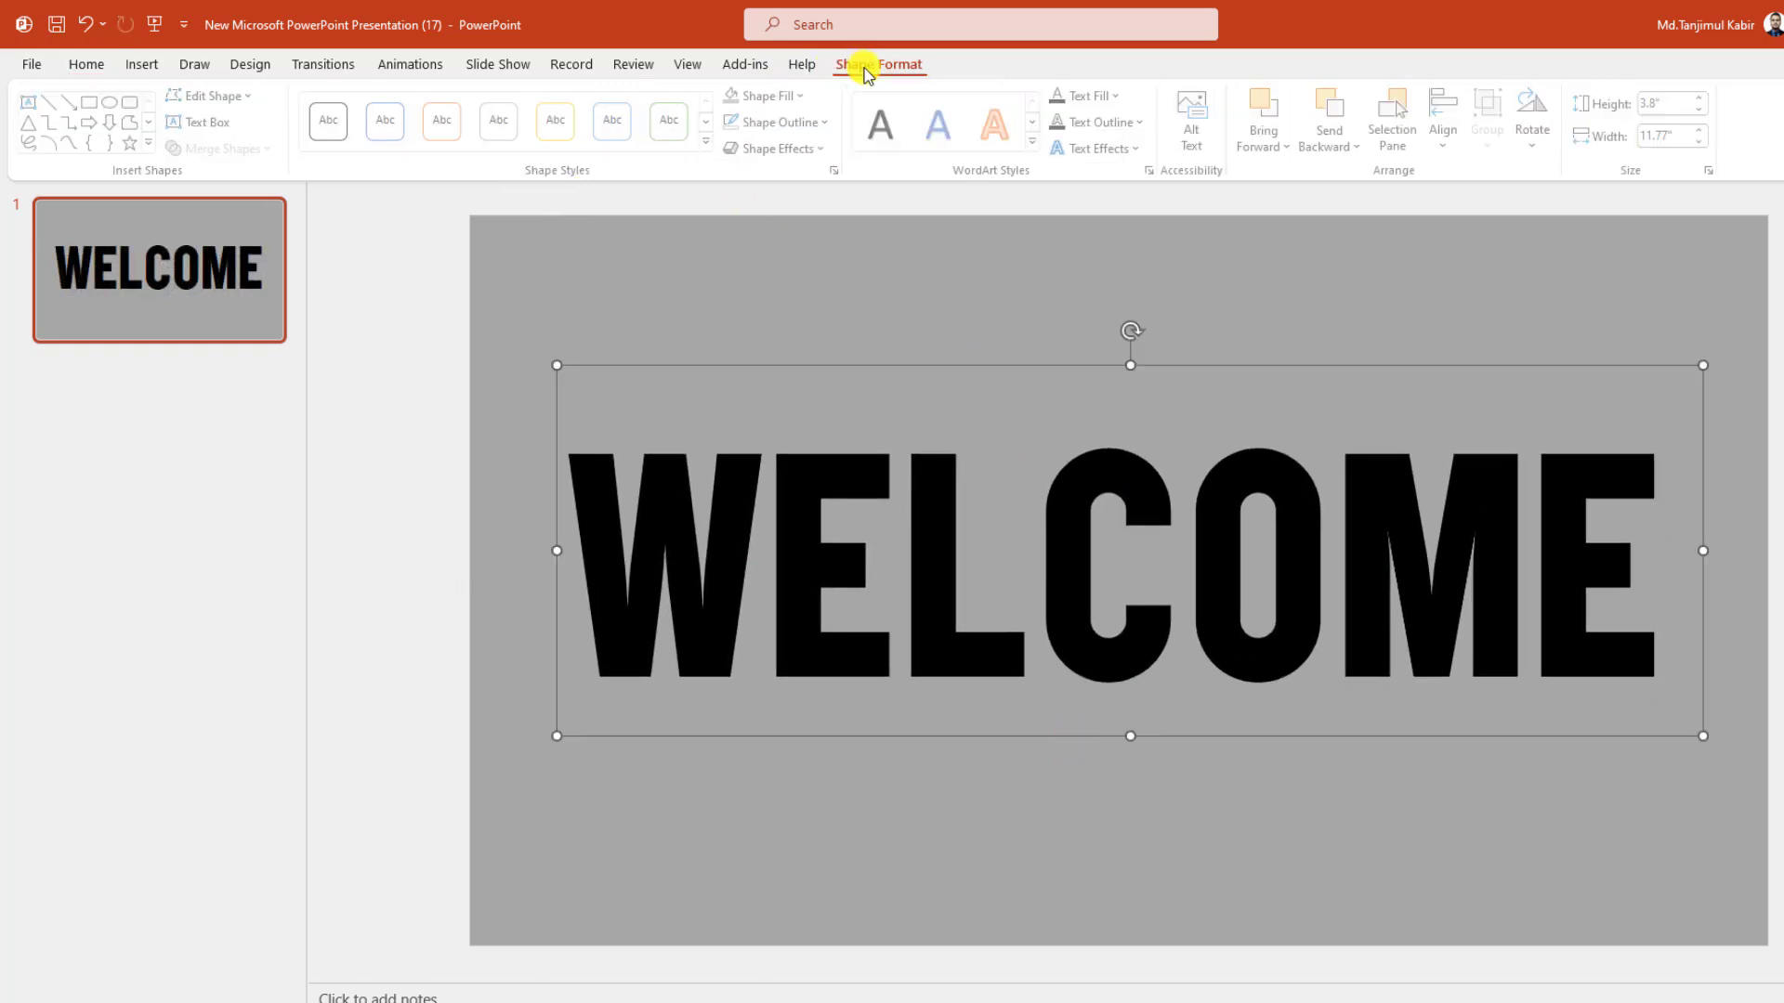
click(1446, 135)
click(1458, 200)
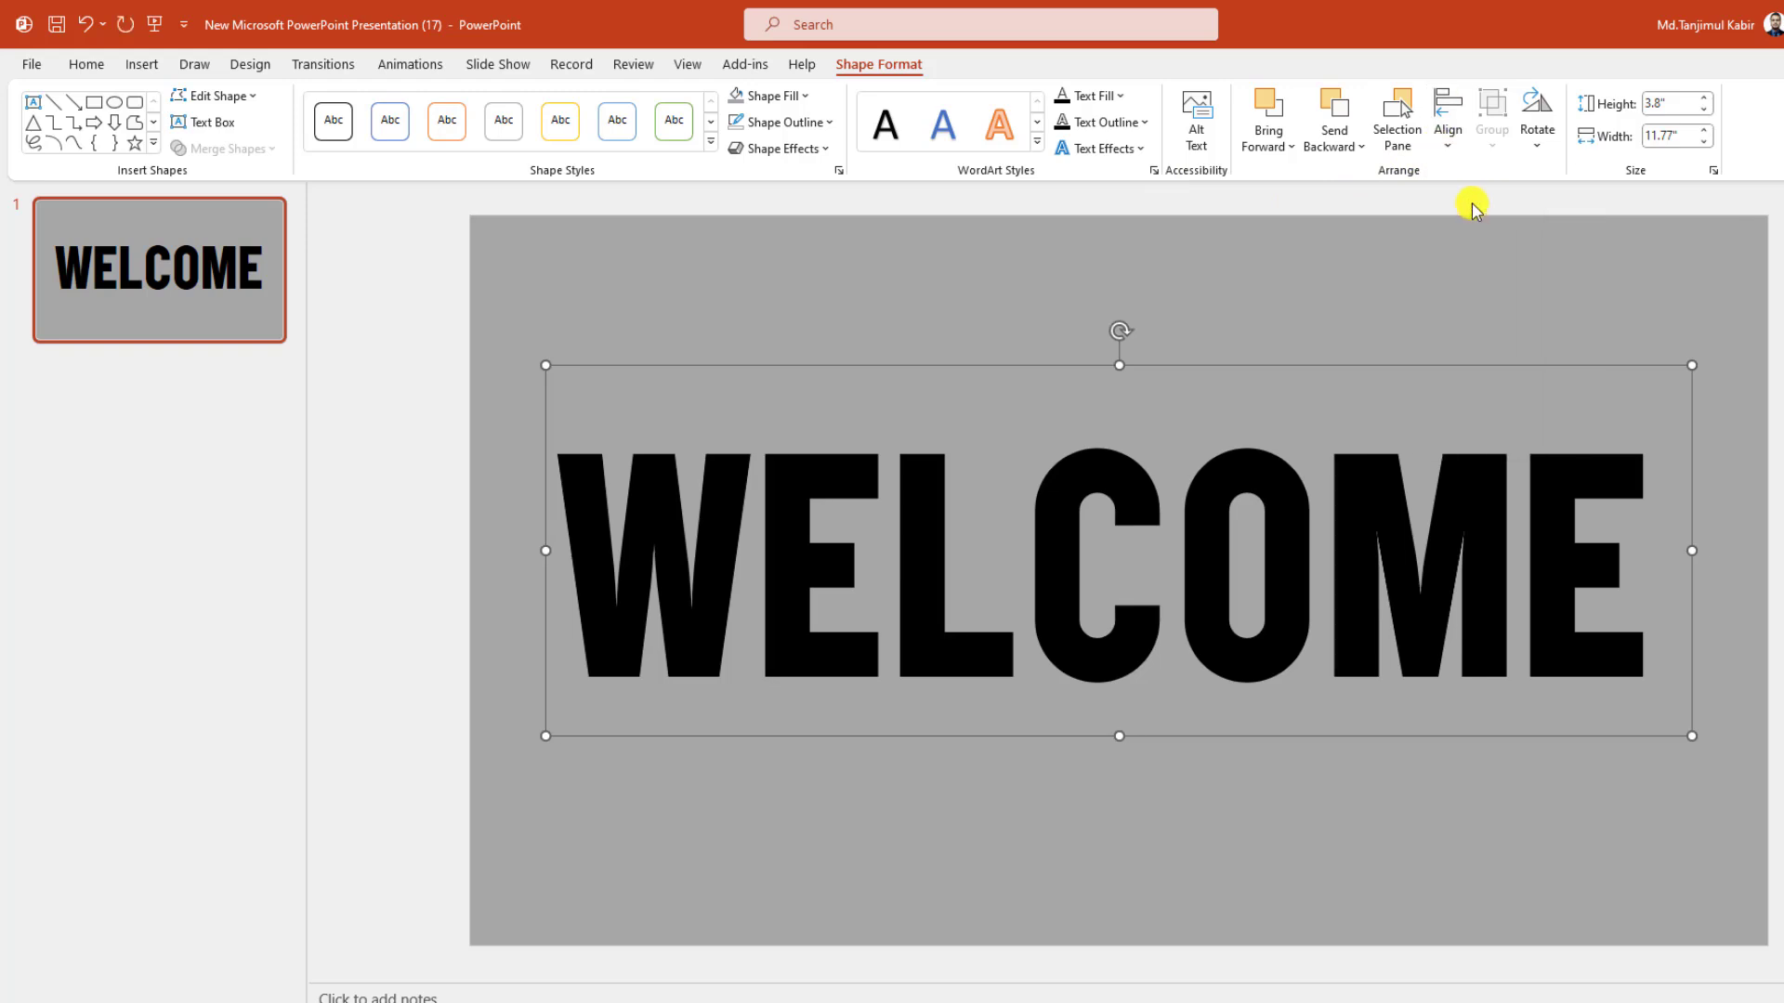
click(1445, 149)
click(1483, 294)
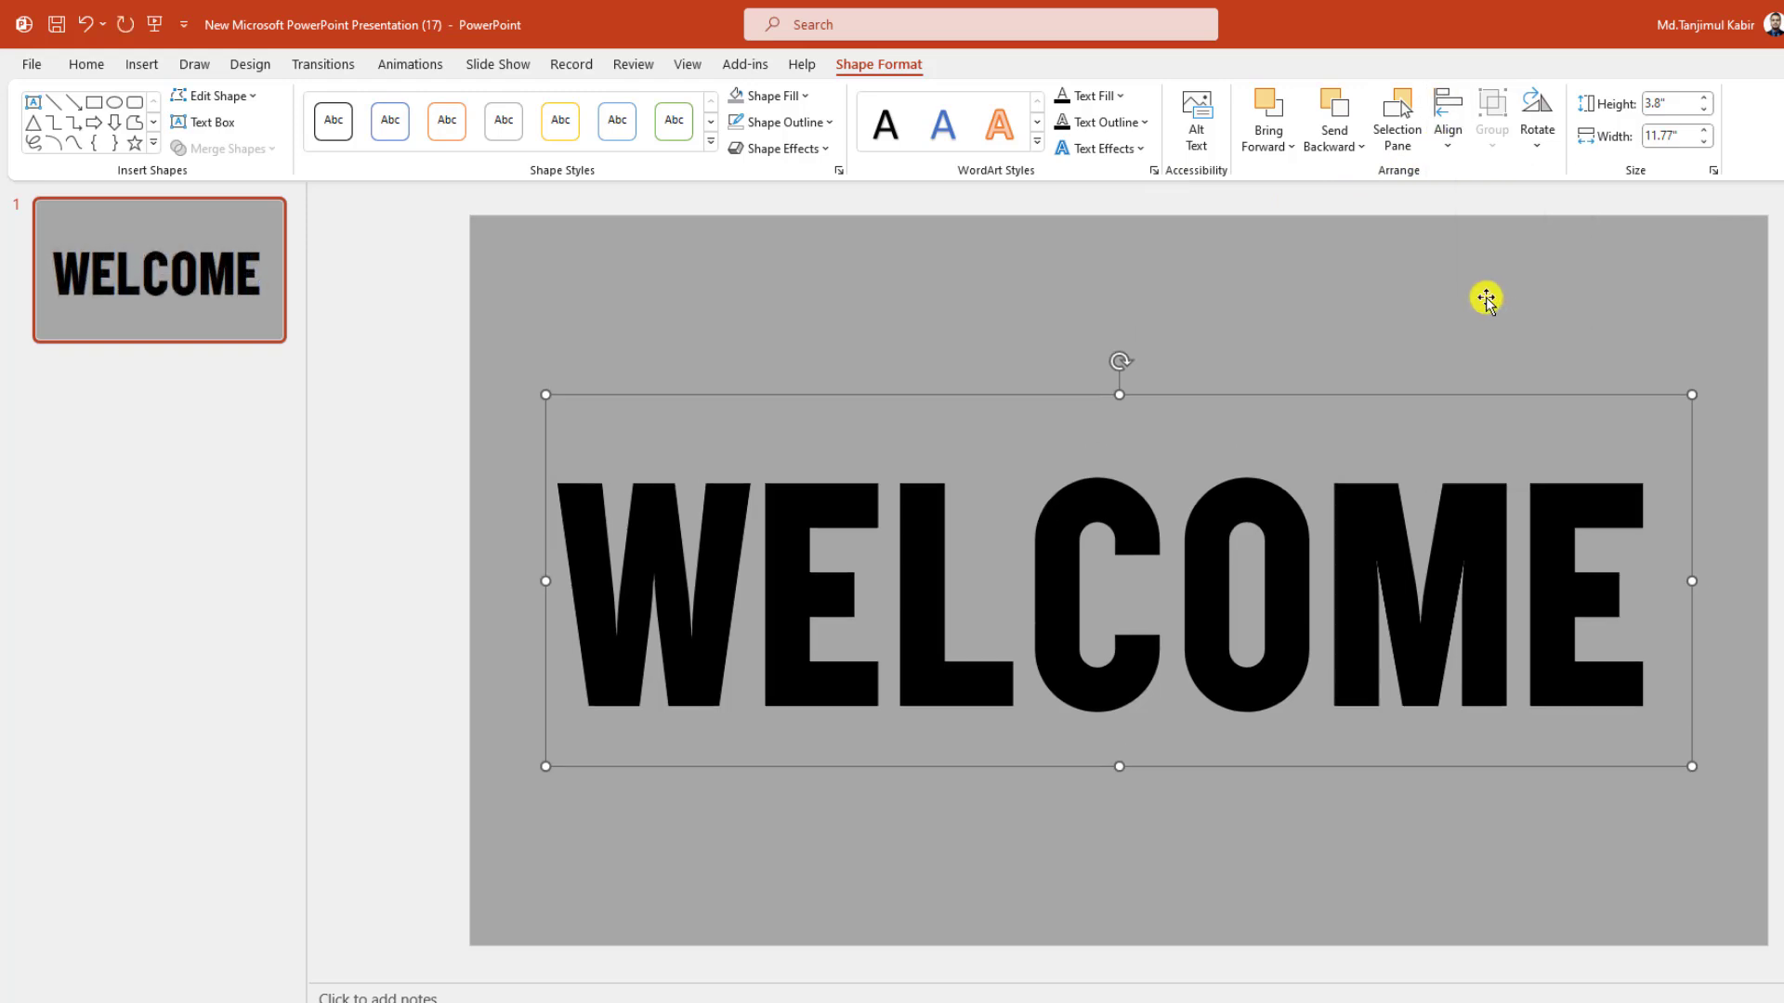
ctrl+scroll(1486, 297, down, 3)
Step: Select the grey rectangle plus WELCOME and Subtract to cut out the letters
click(1622, 373)
click(1475, 386)
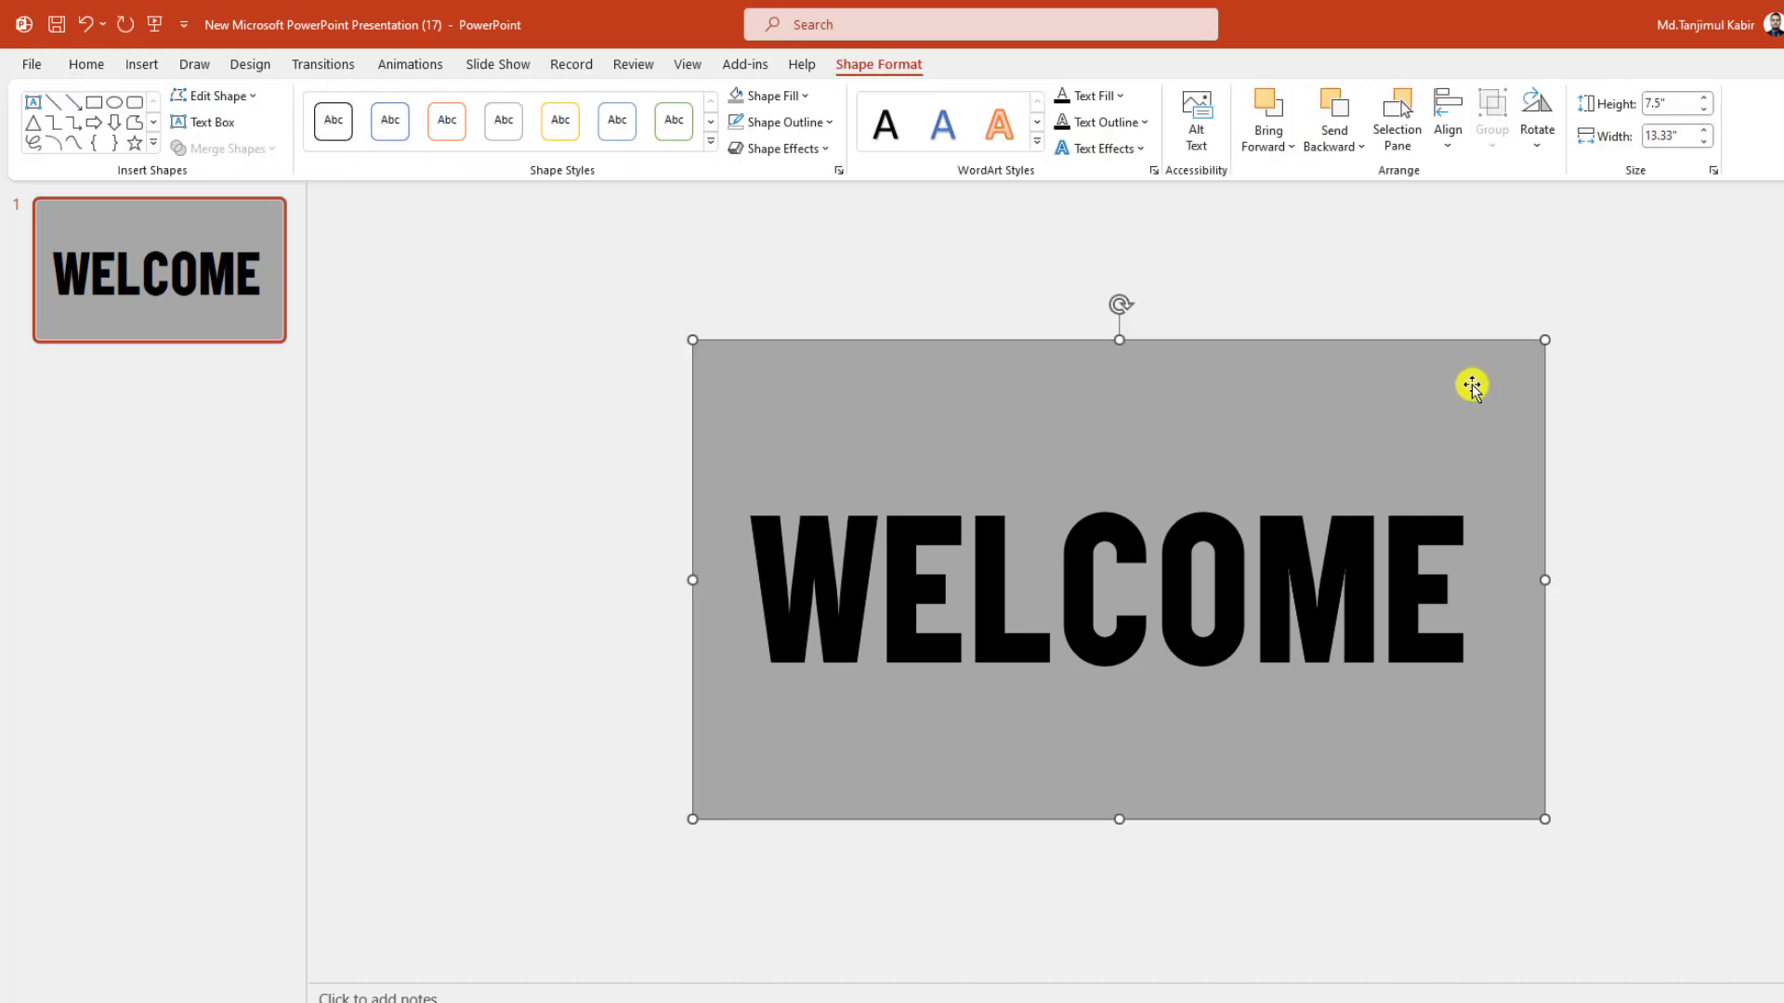
shift+click(987, 564)
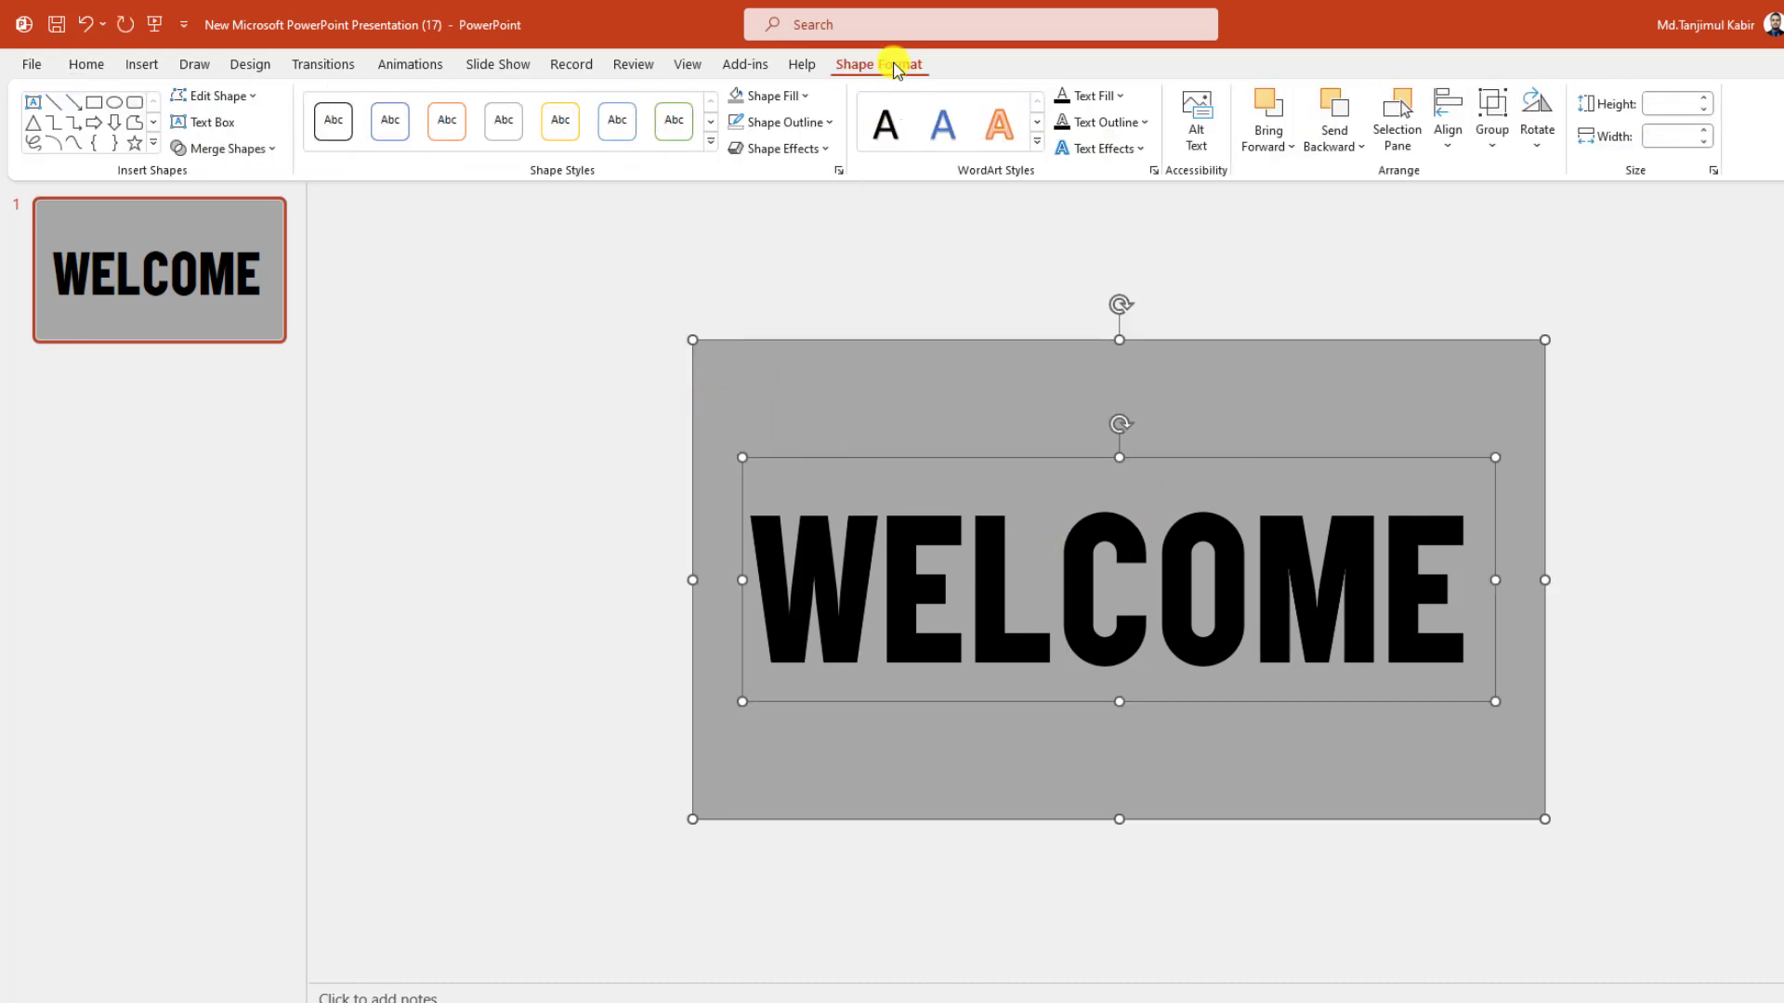
click(253, 148)
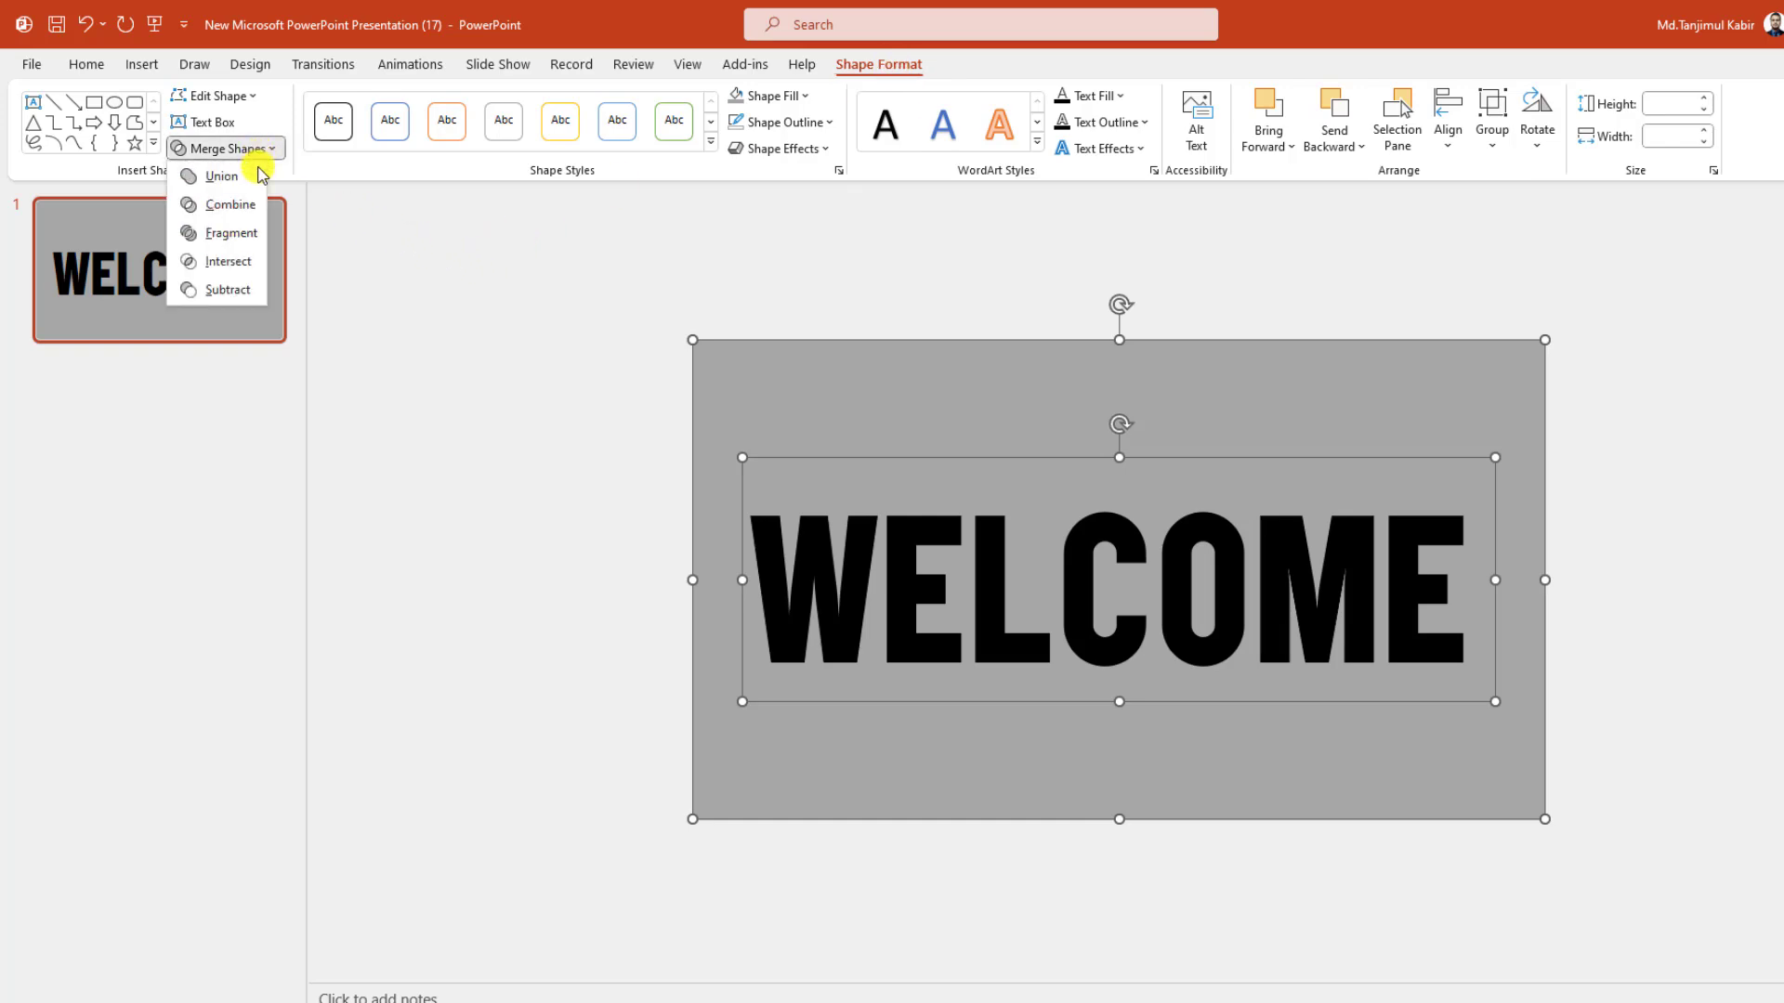
click(227, 290)
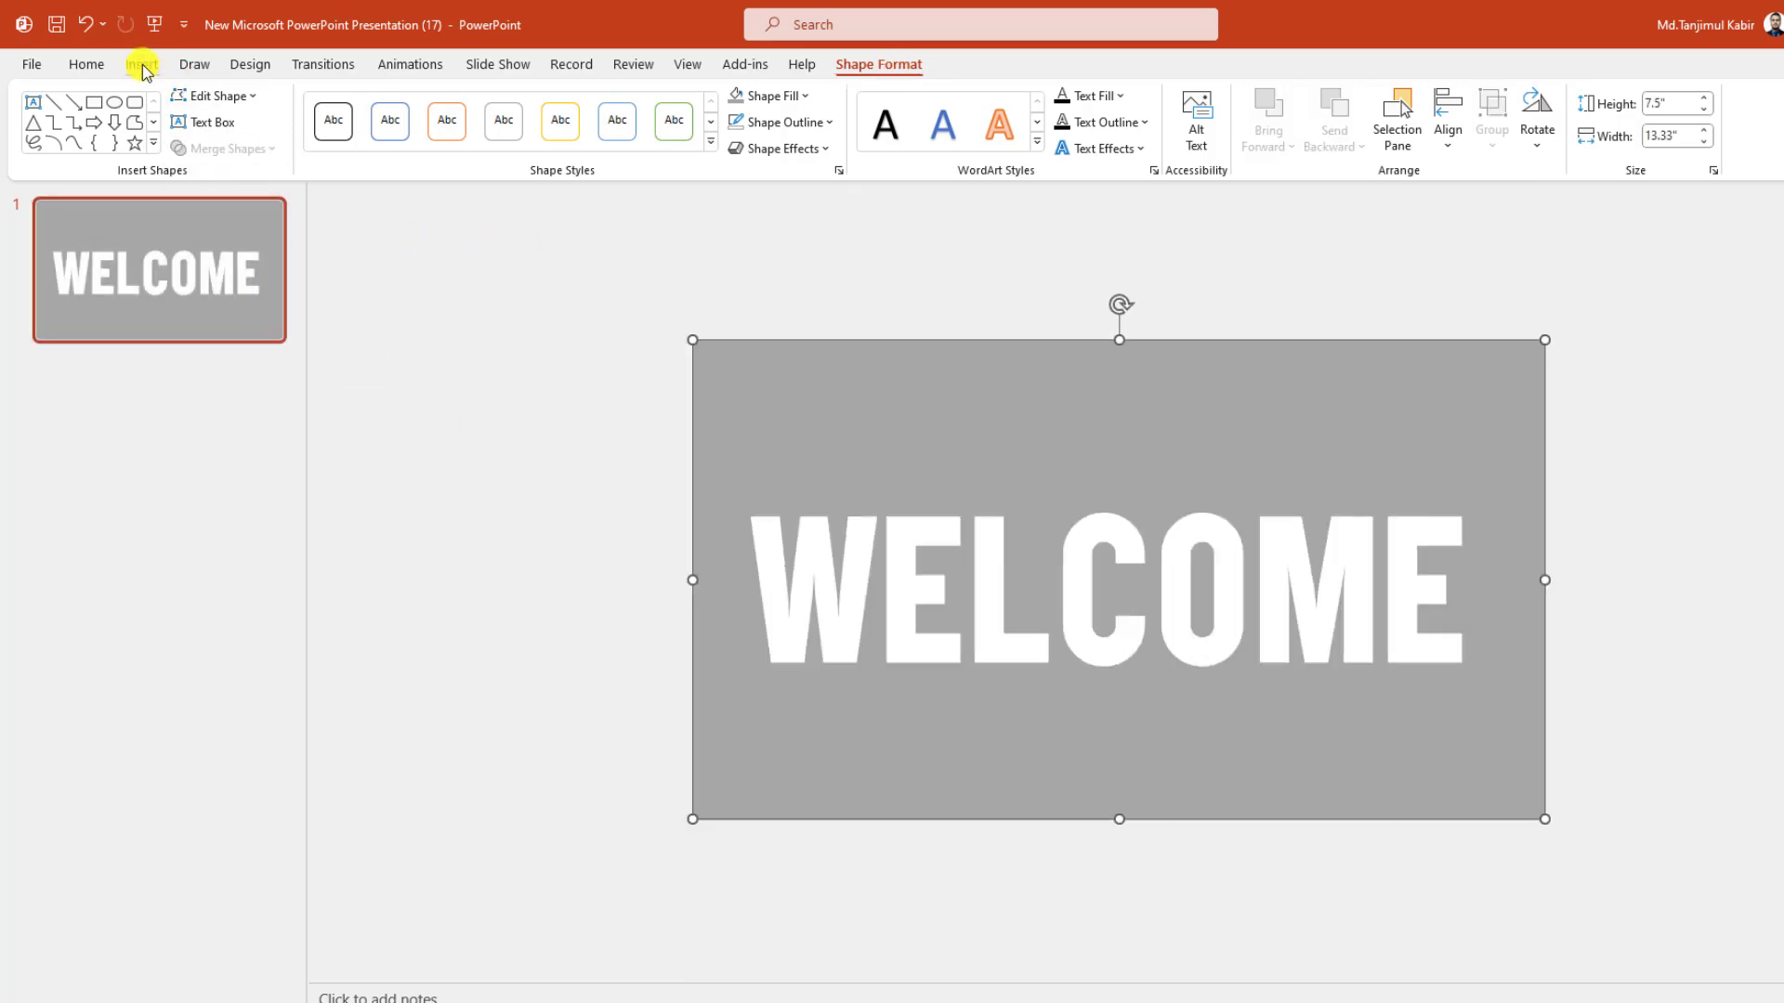
click(142, 65)
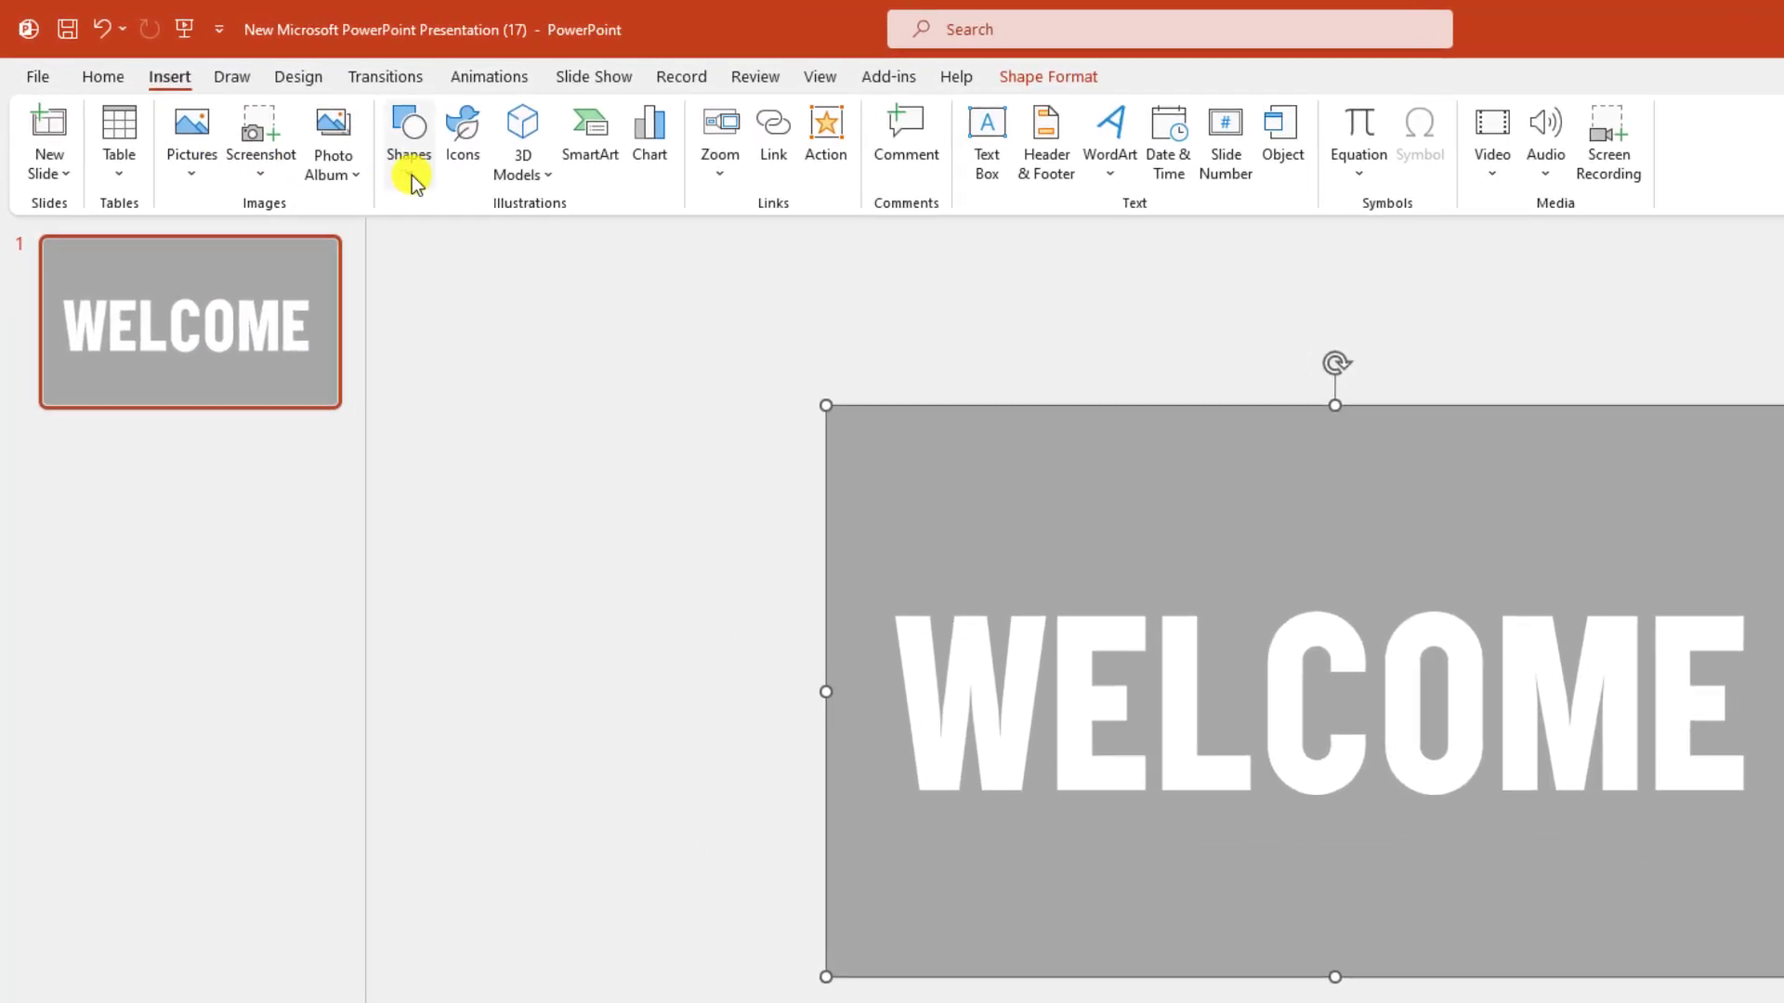
click(410, 149)
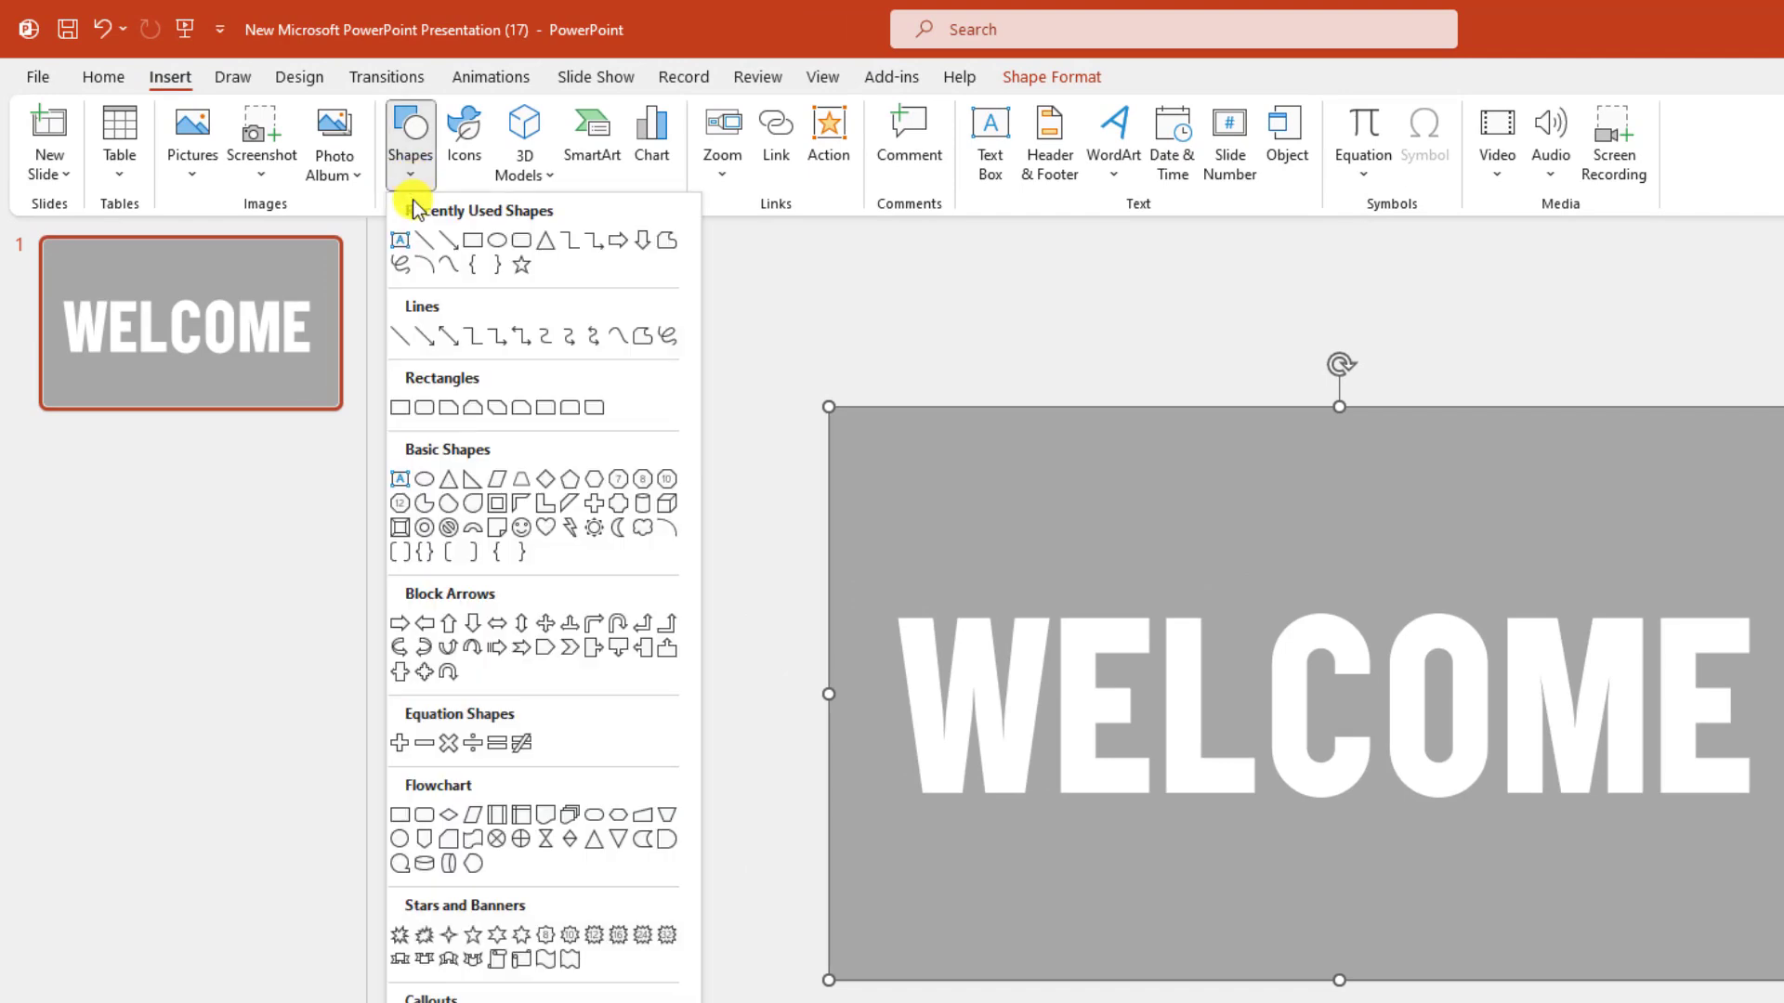
Step: Draw a thin vertical bar left of WELCOME with no outline and dark blue fill
click(473, 244)
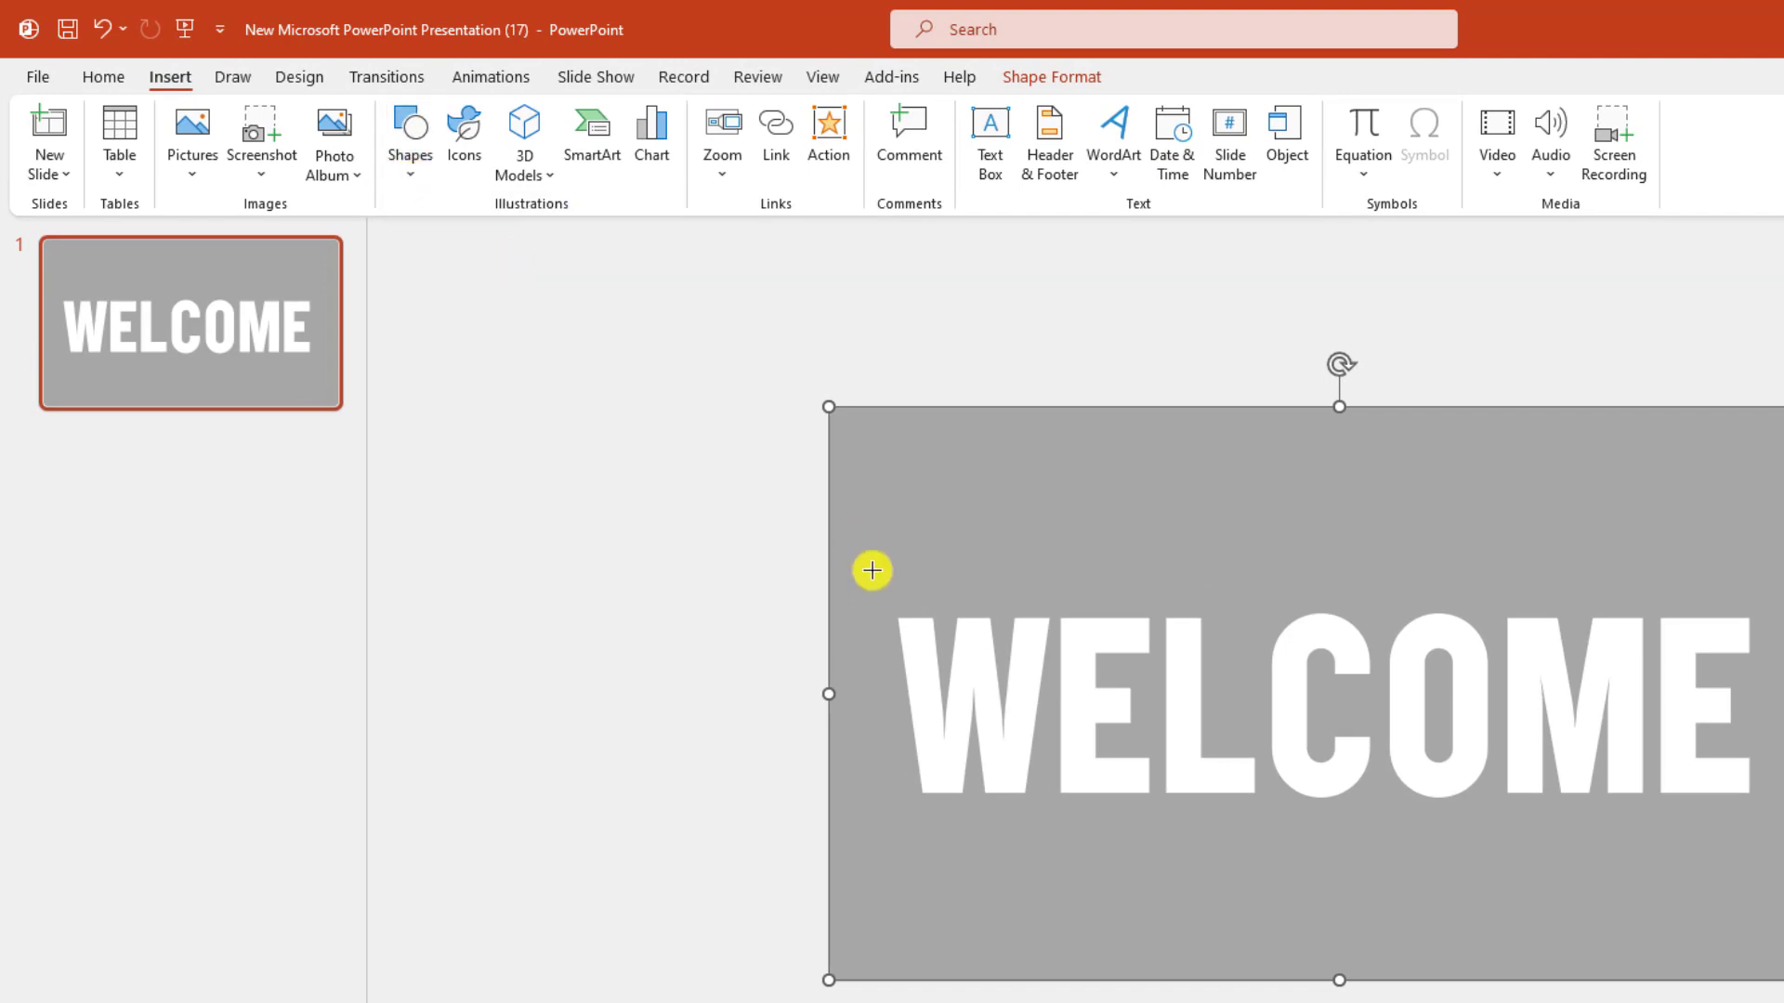
drag(870, 568, 882, 843)
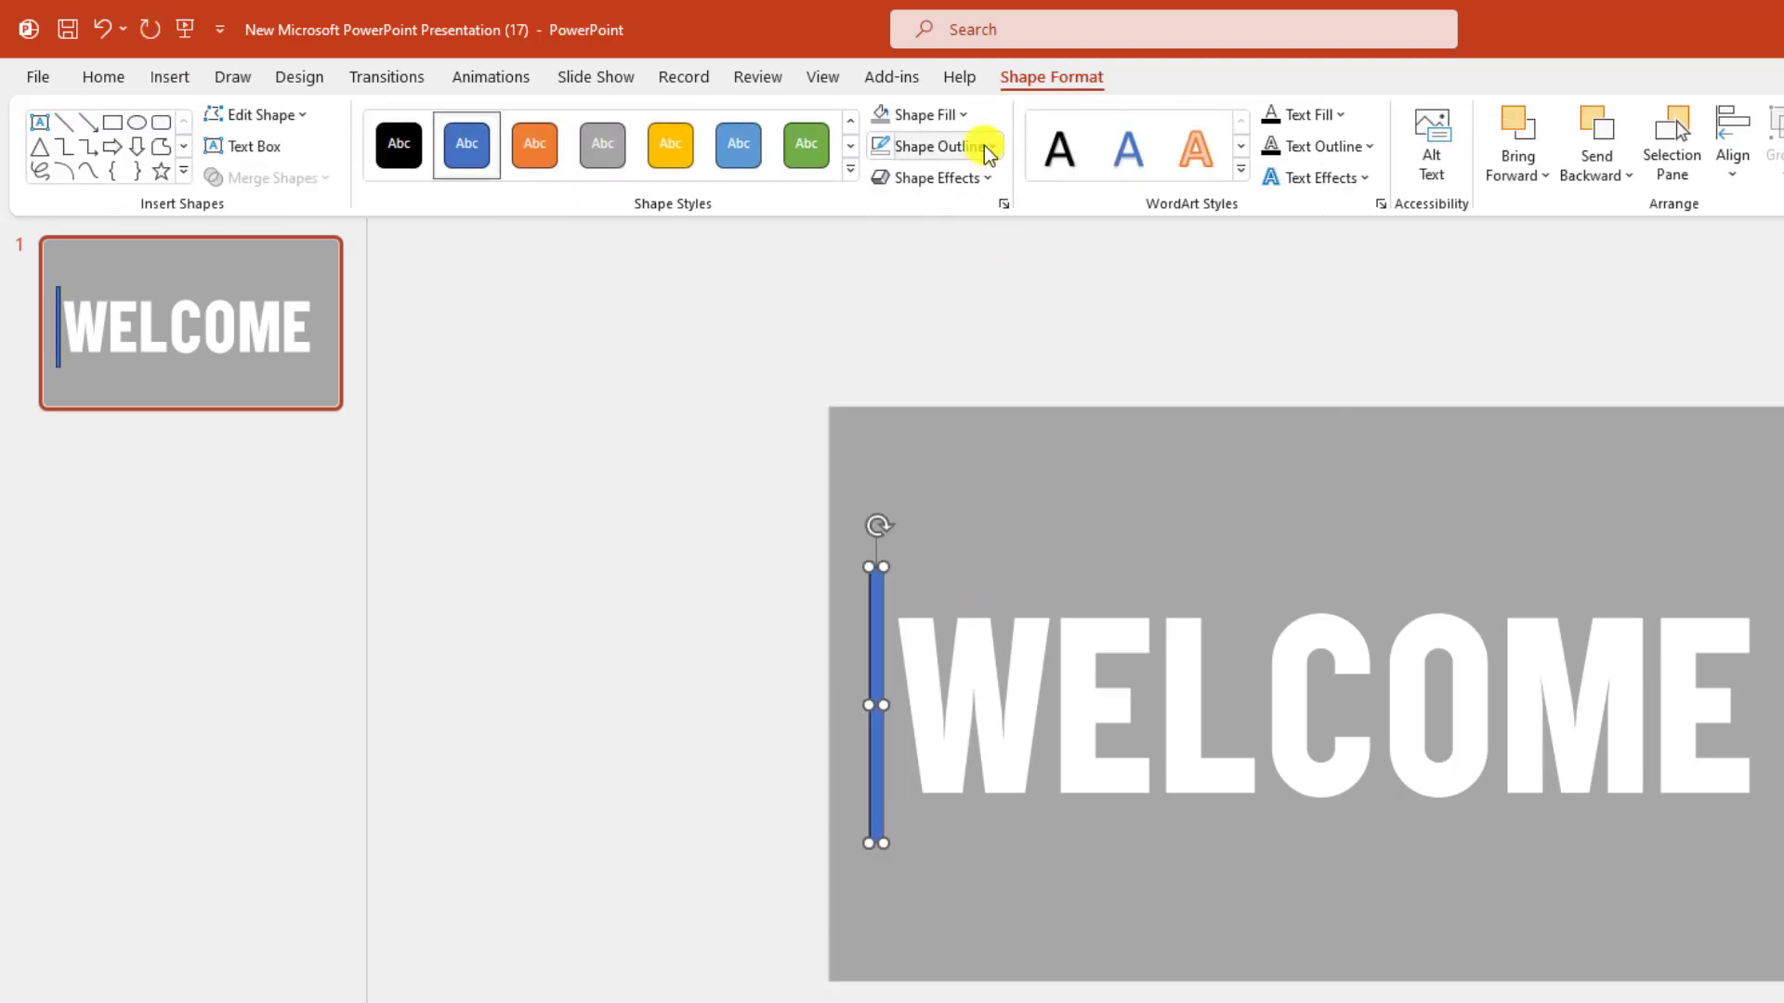
click(990, 146)
click(945, 416)
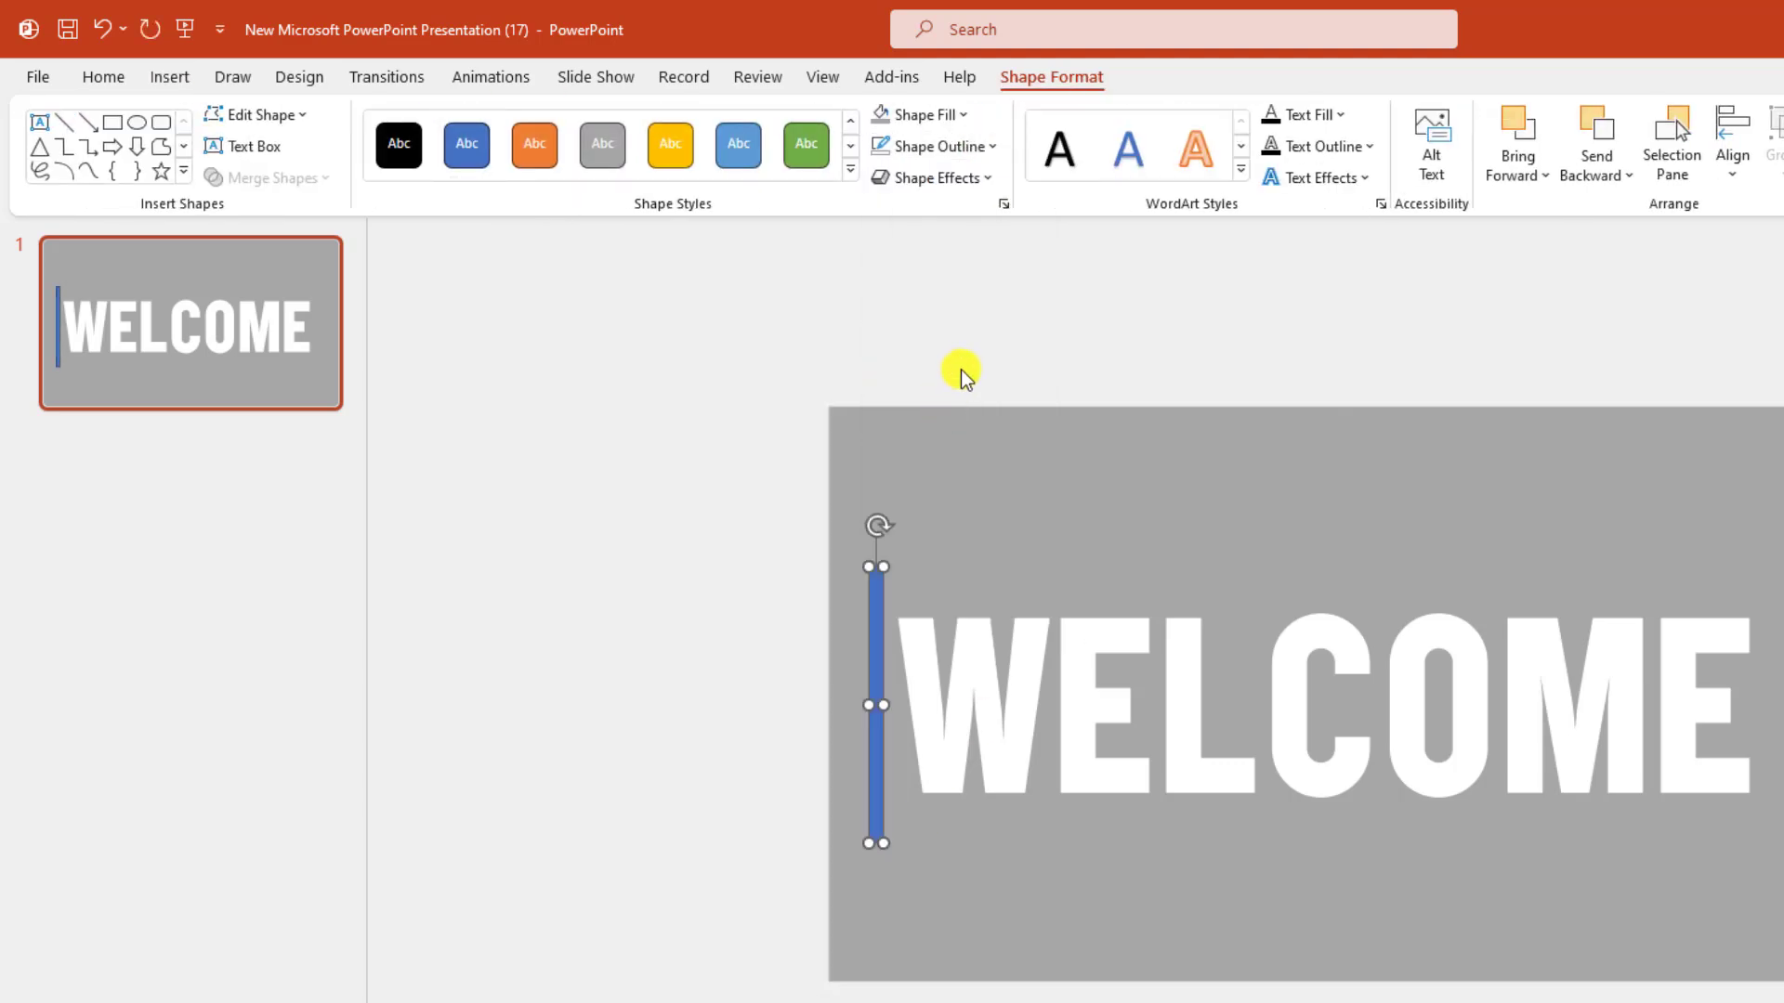
click(967, 117)
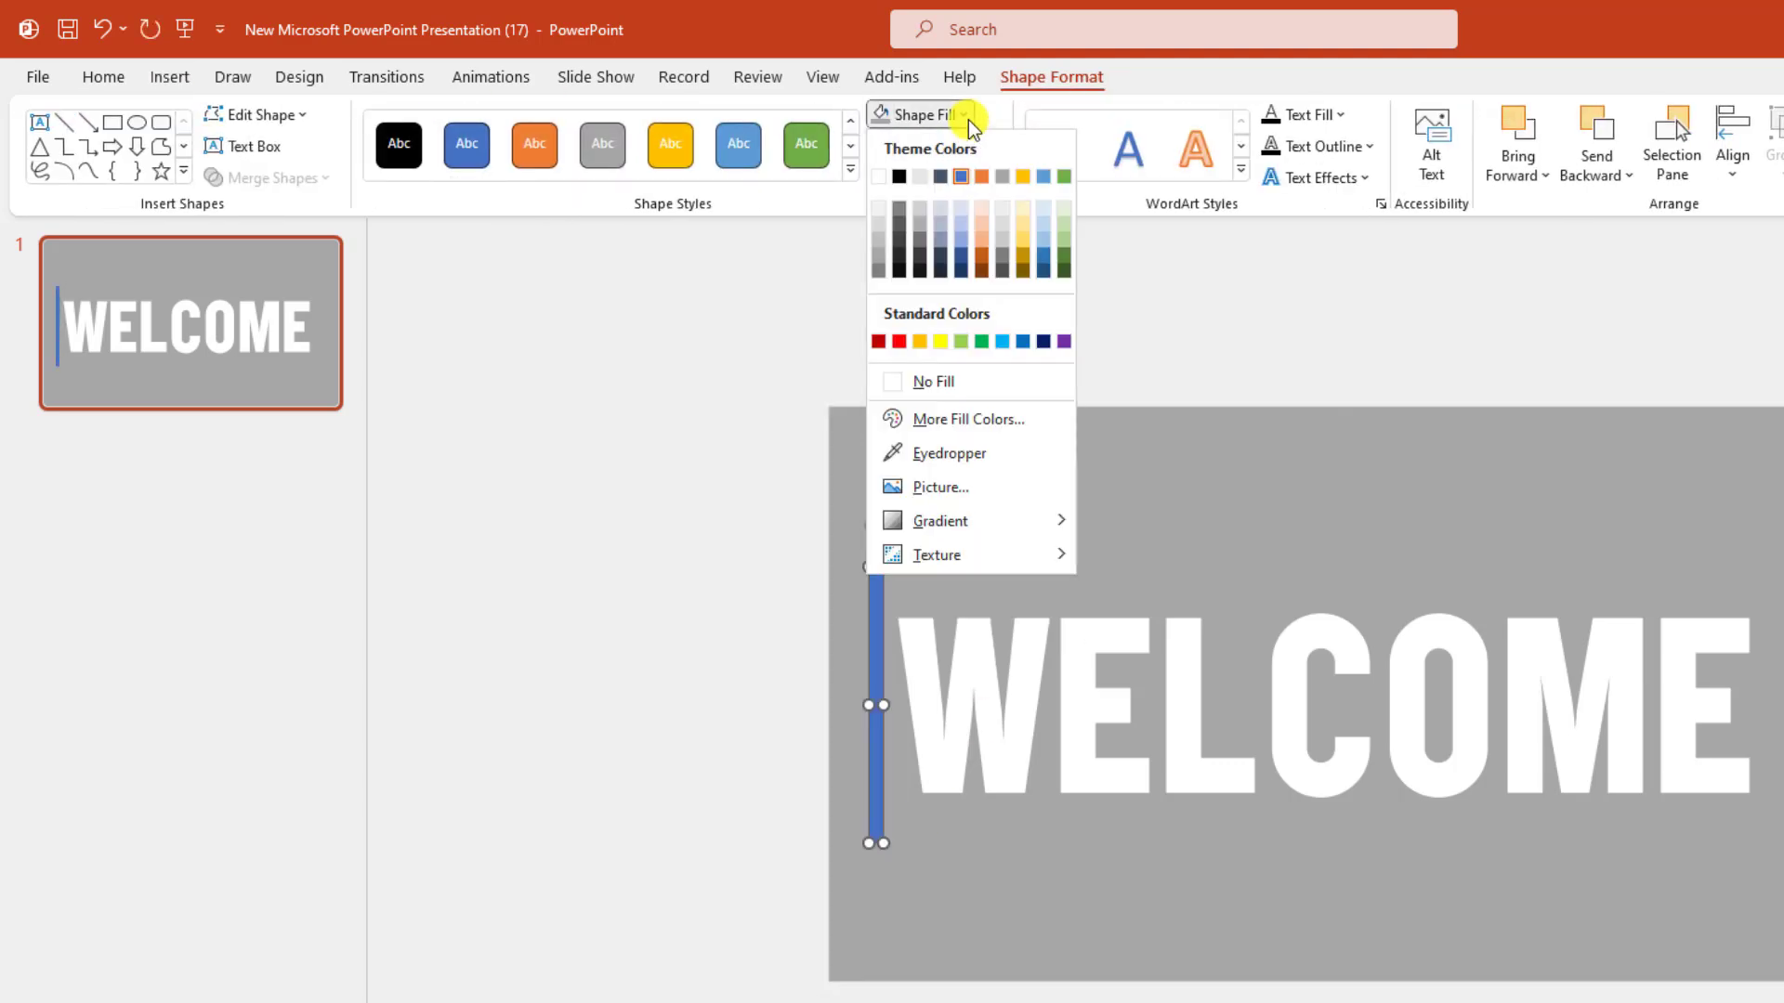
click(1043, 342)
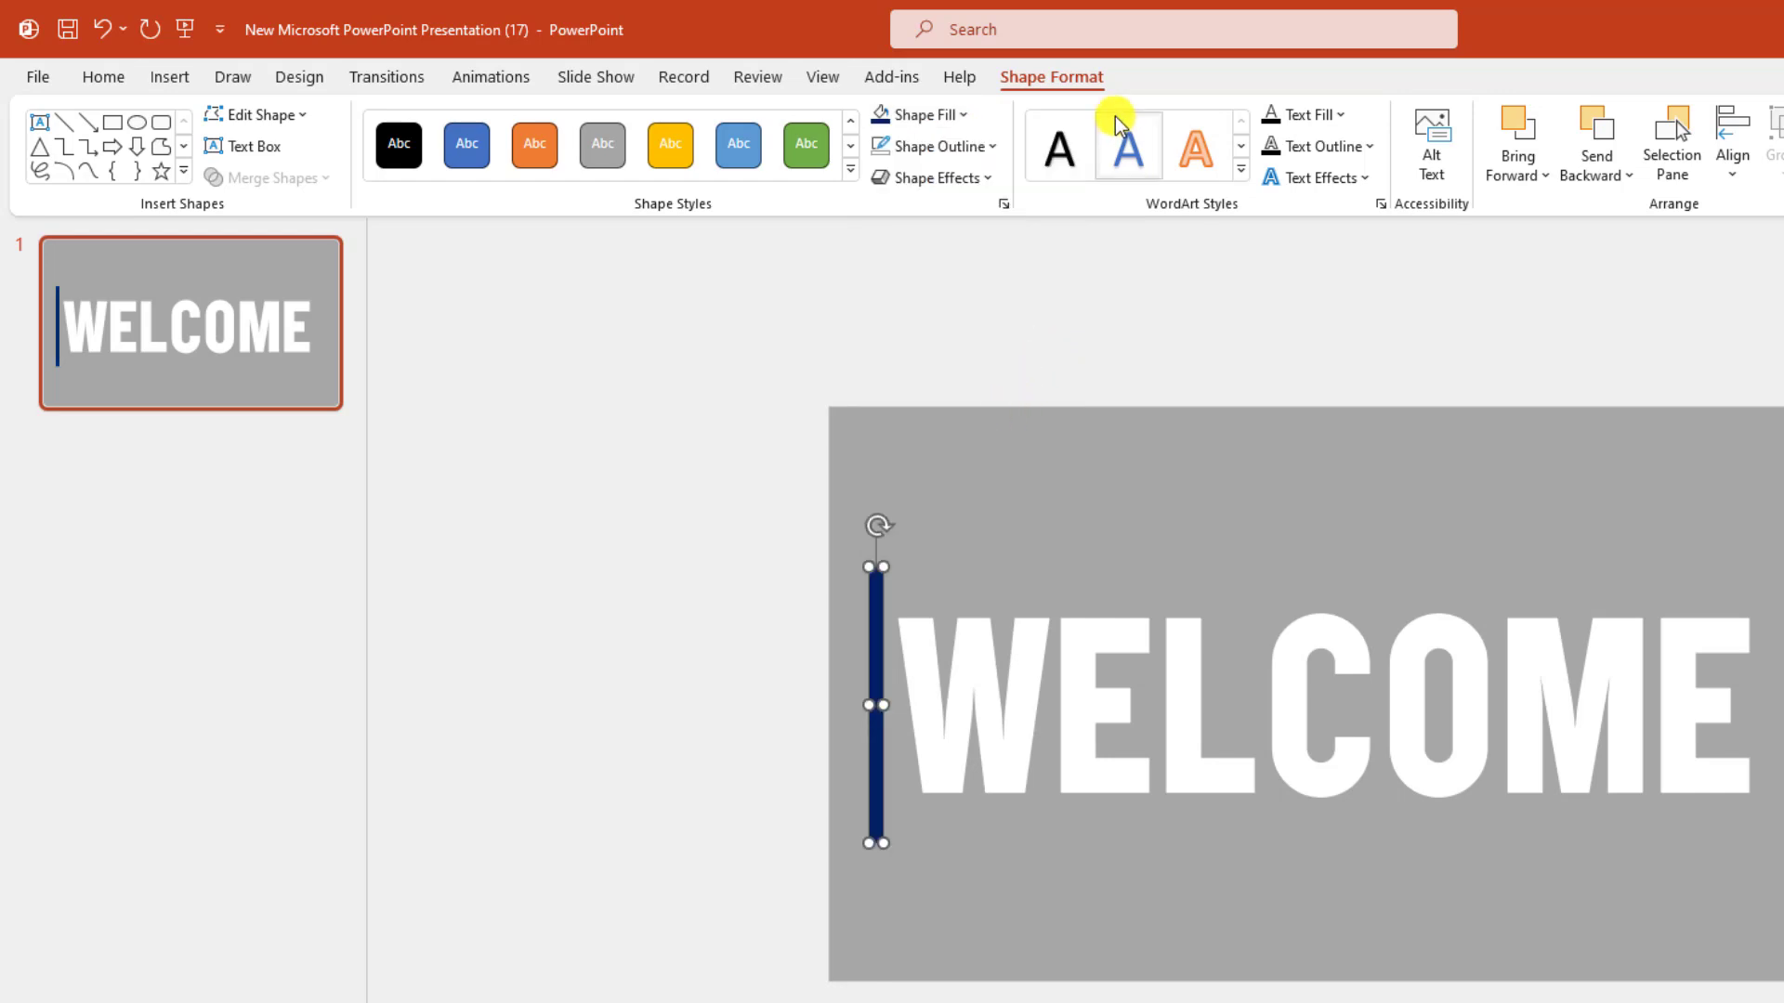
Step: Align the blue bar to the middle of the slide and deselect it
click(1733, 177)
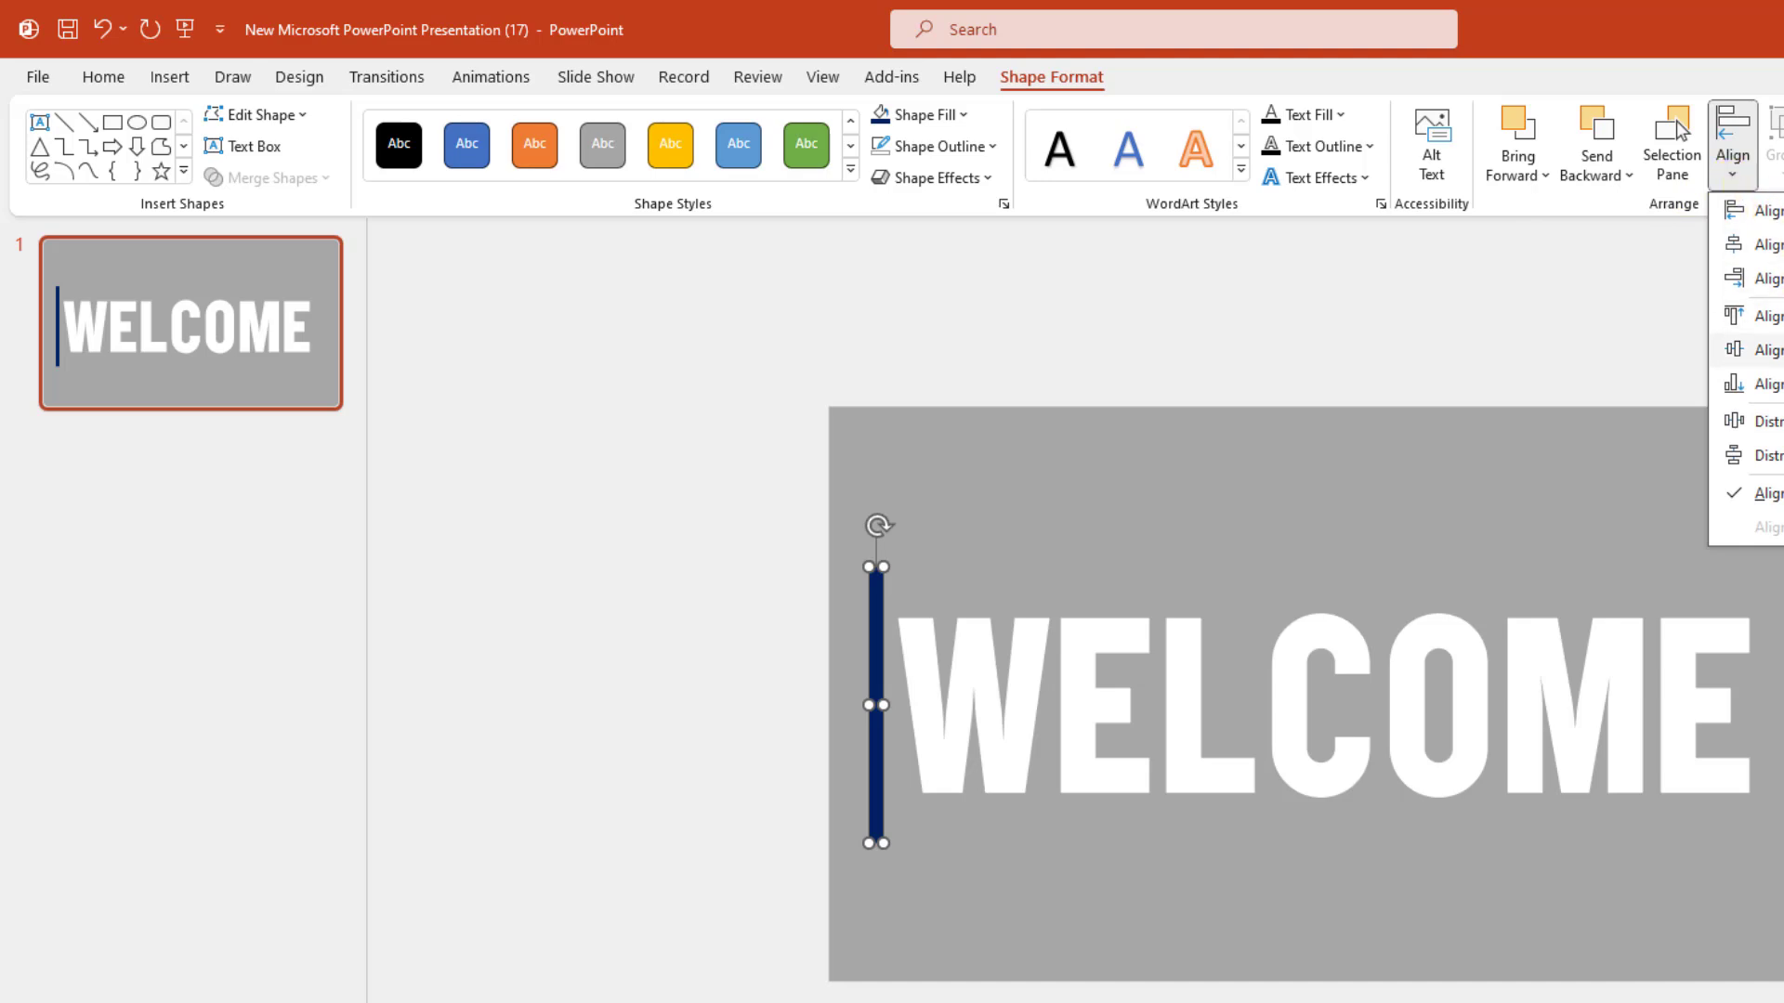
click(1756, 351)
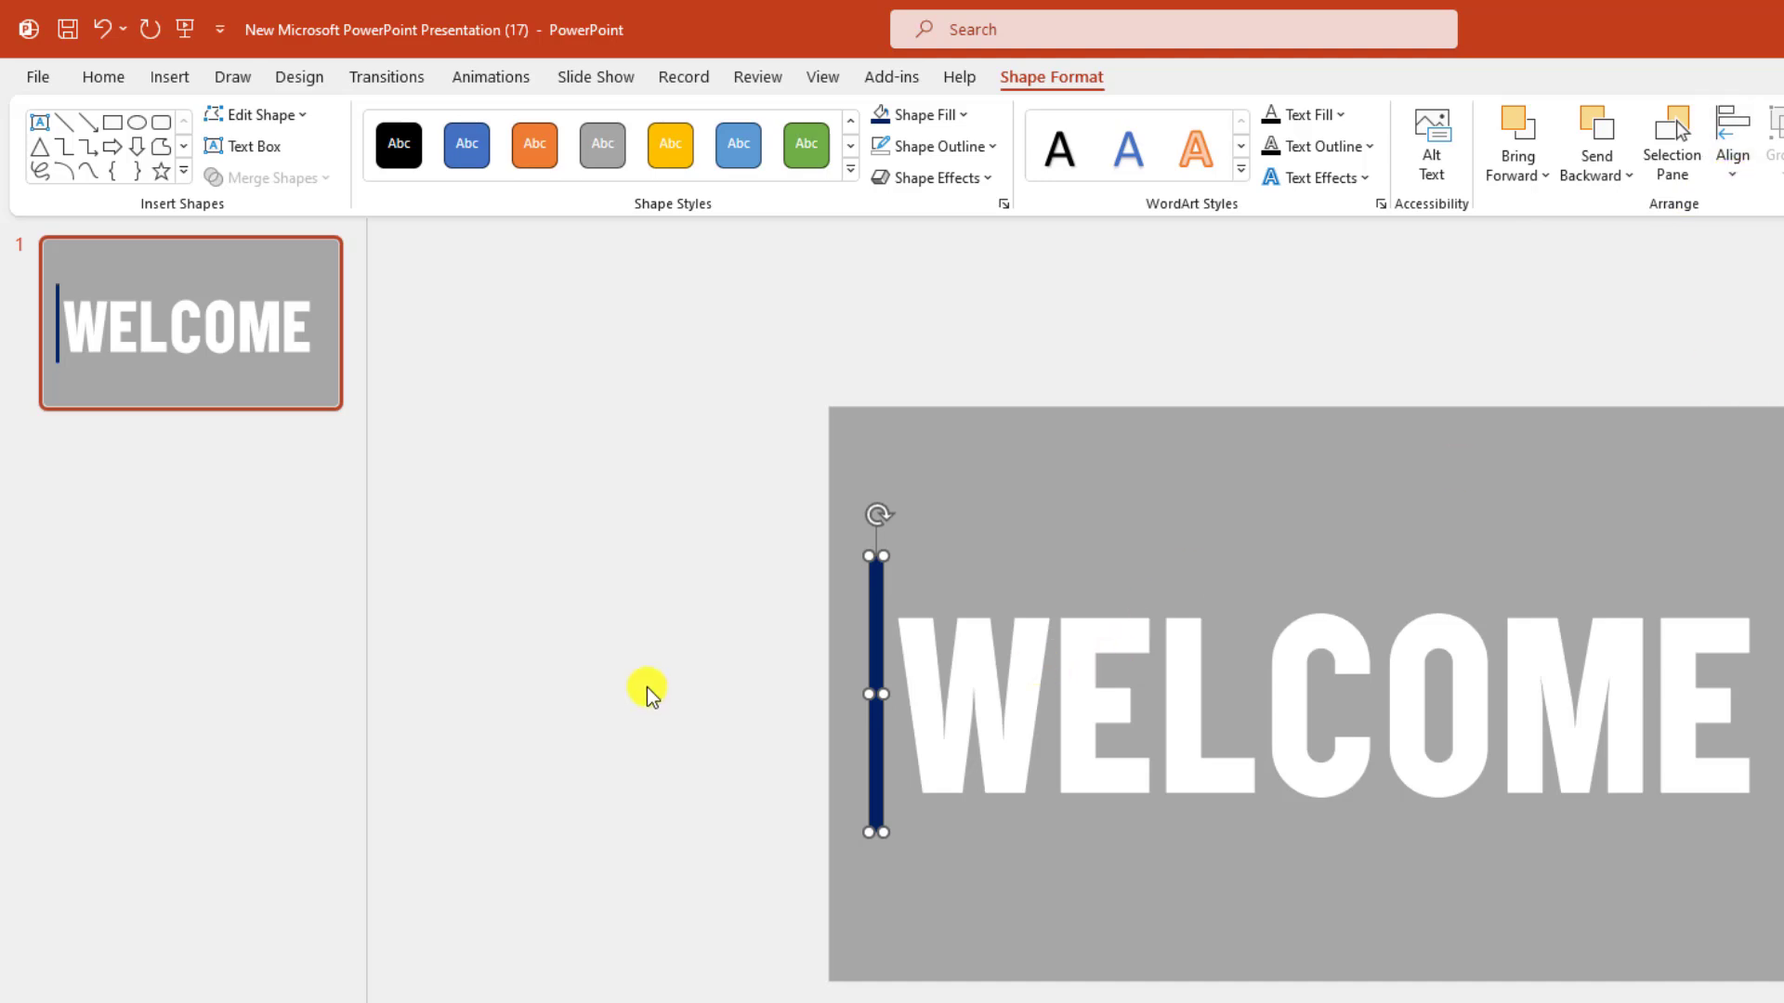
click(661, 604)
Step: Insert Natural-Nature-4K-Wallpaper-1920x1200 from Downloads onto the slide
click(166, 77)
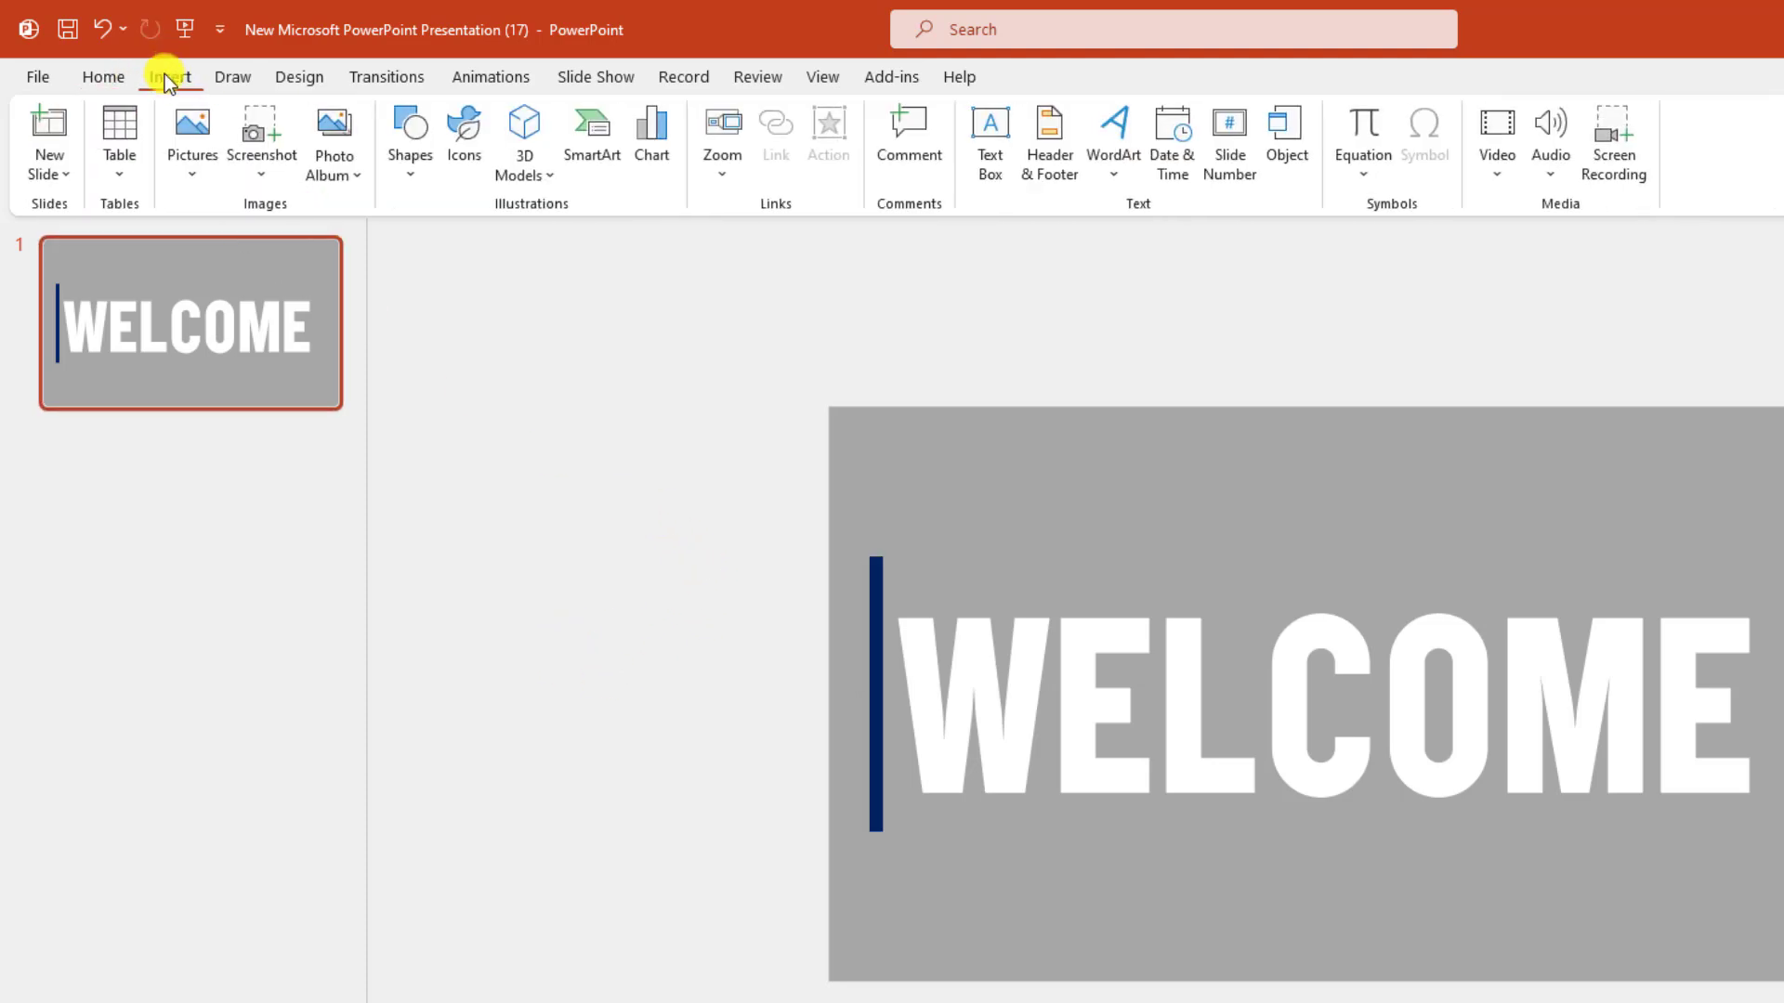
click(195, 167)
click(248, 254)
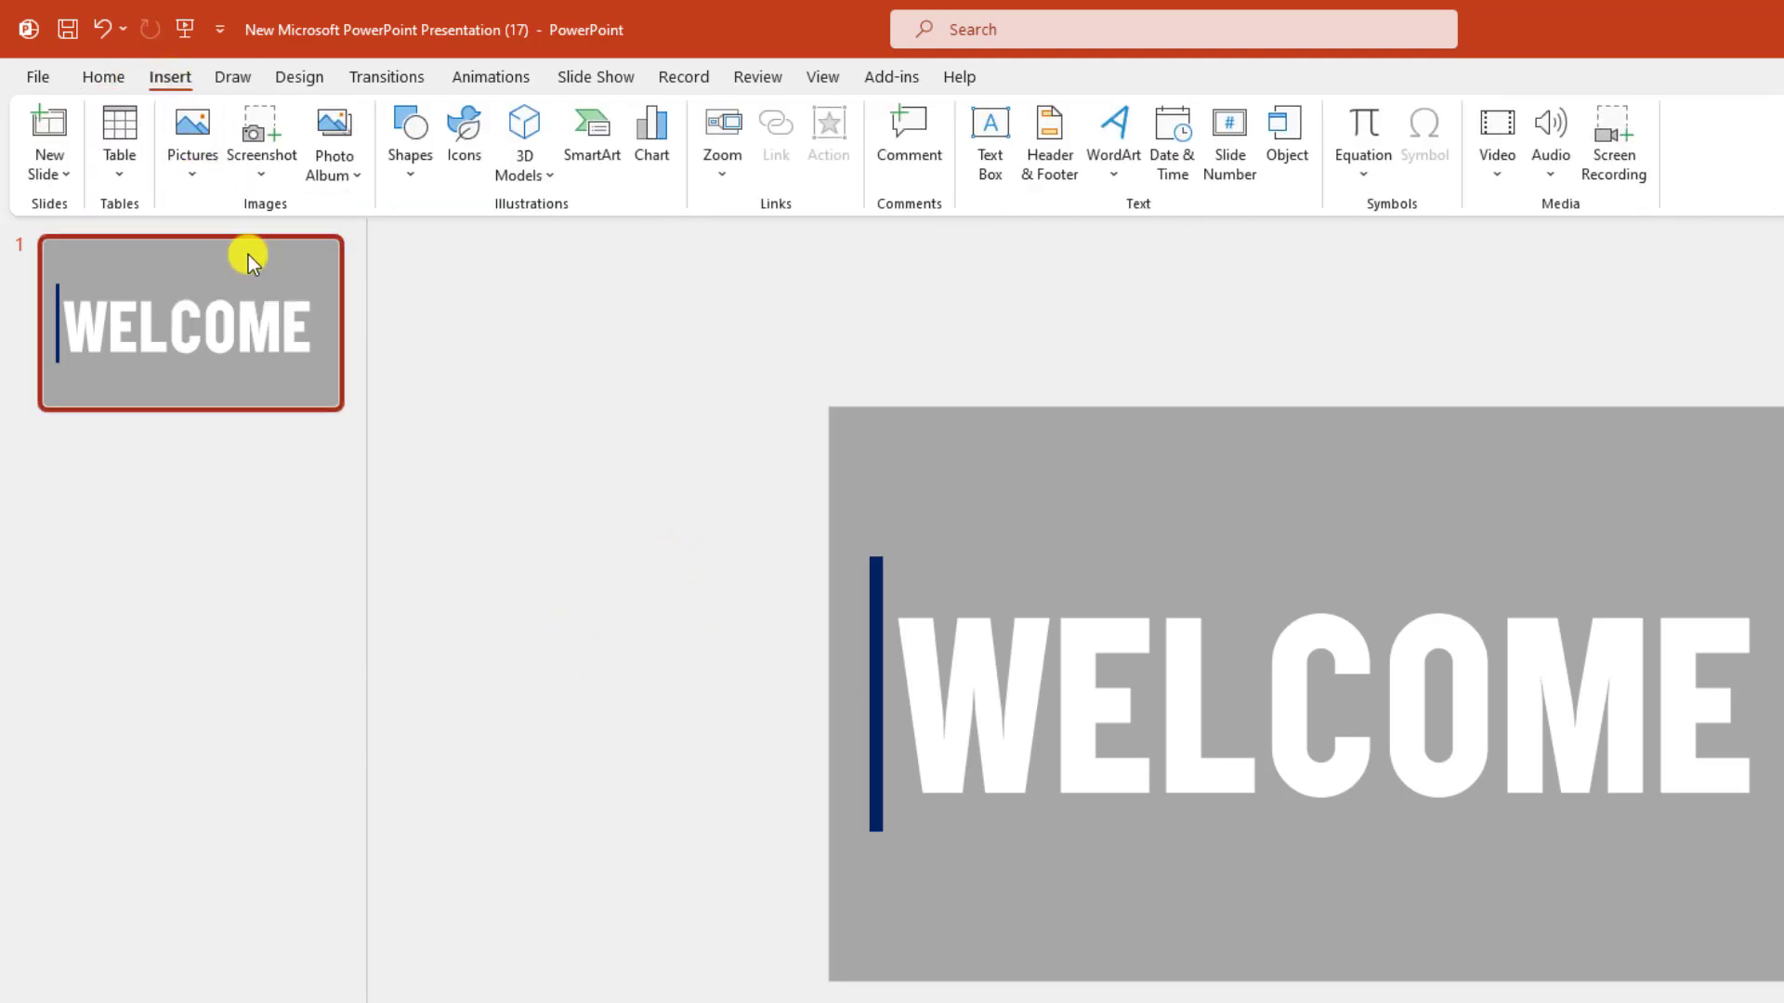
click(230, 566)
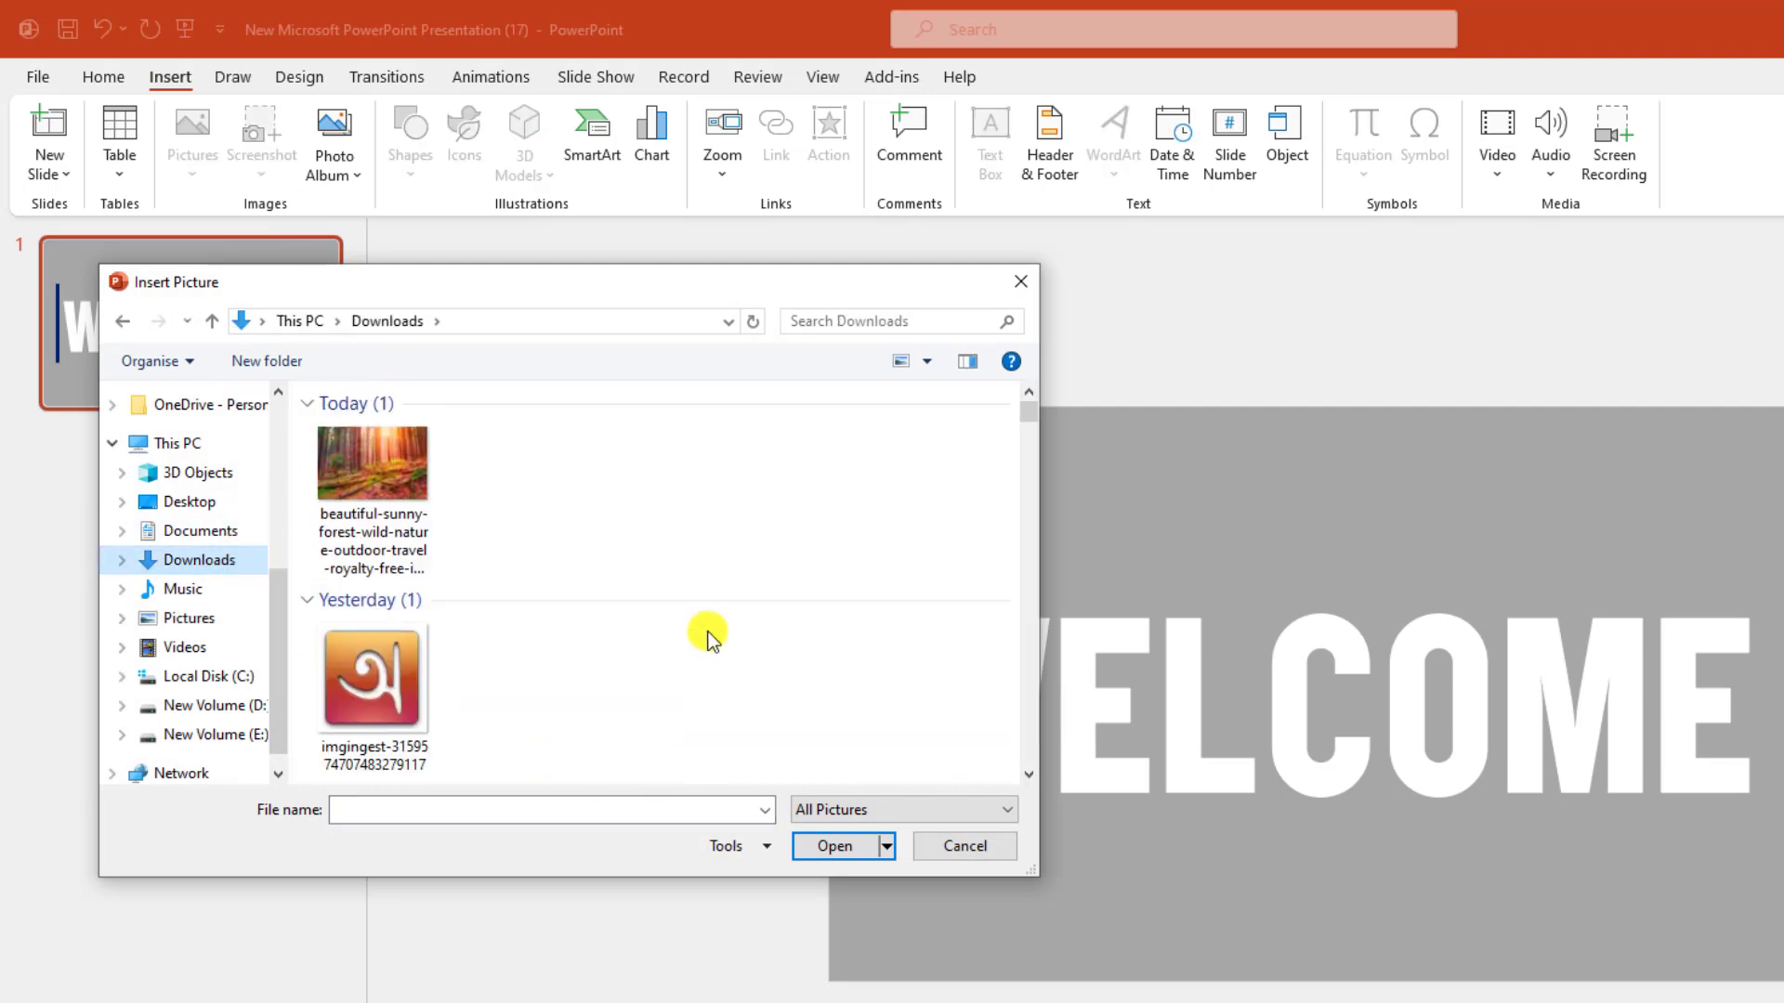
click(366, 503)
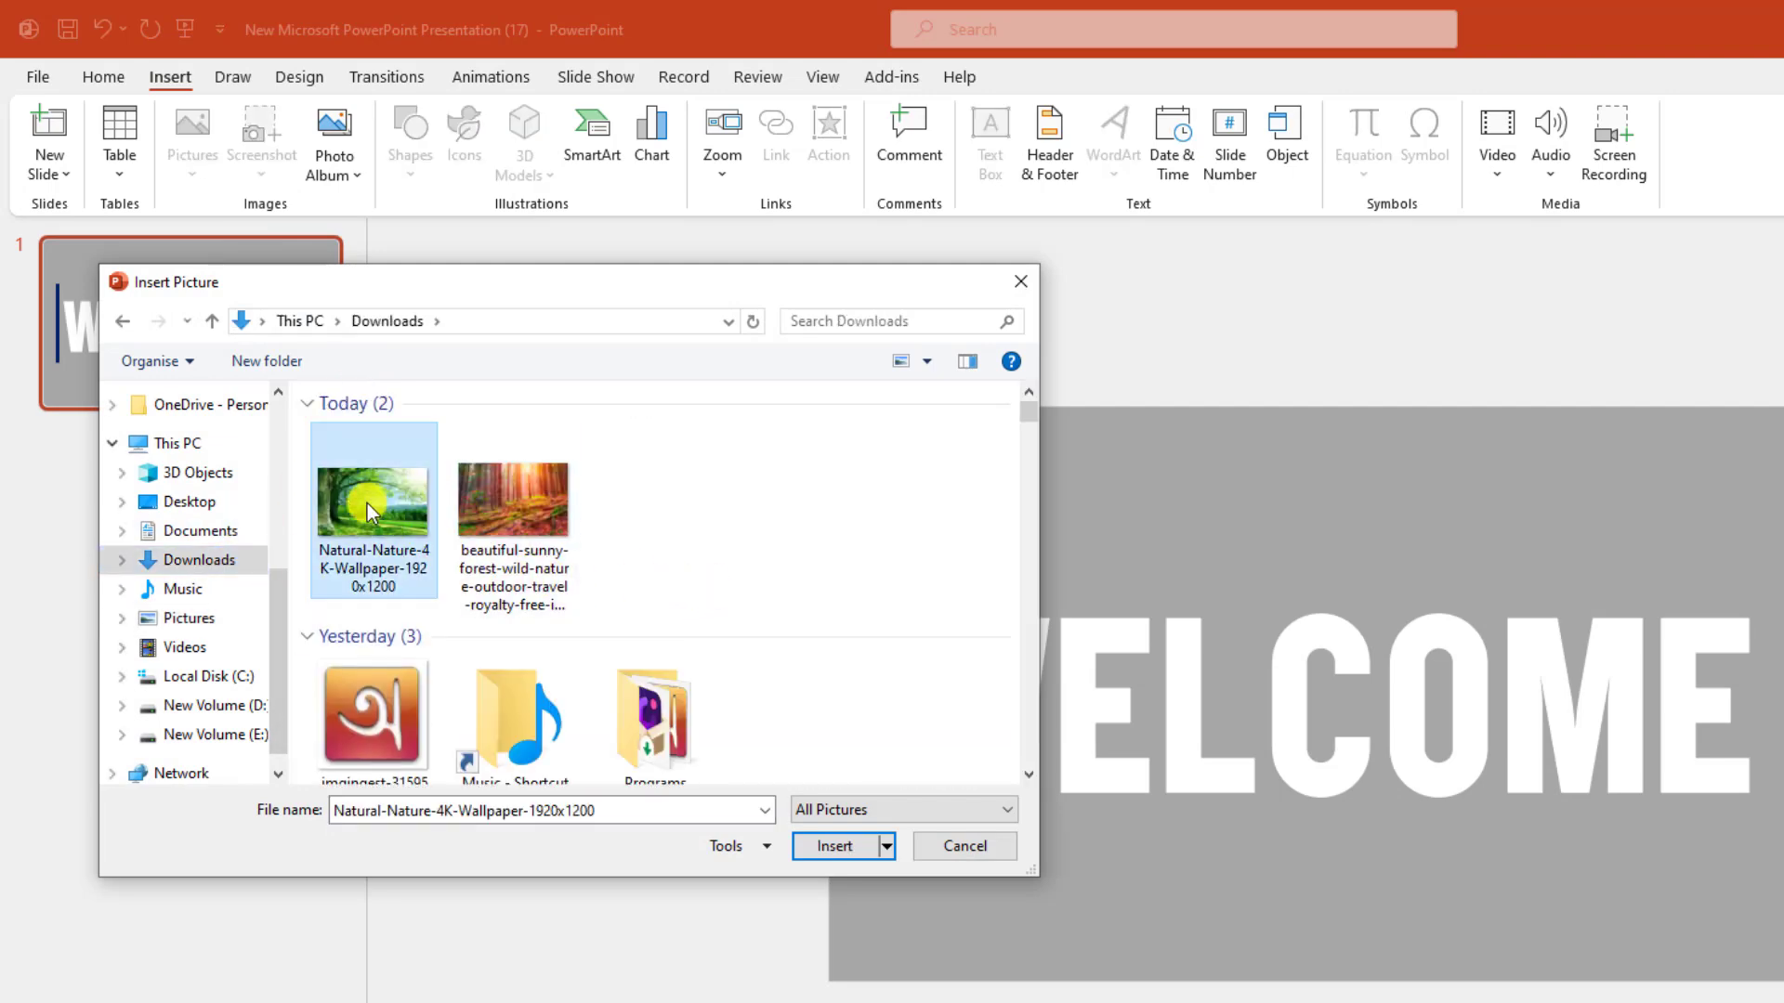
click(831, 845)
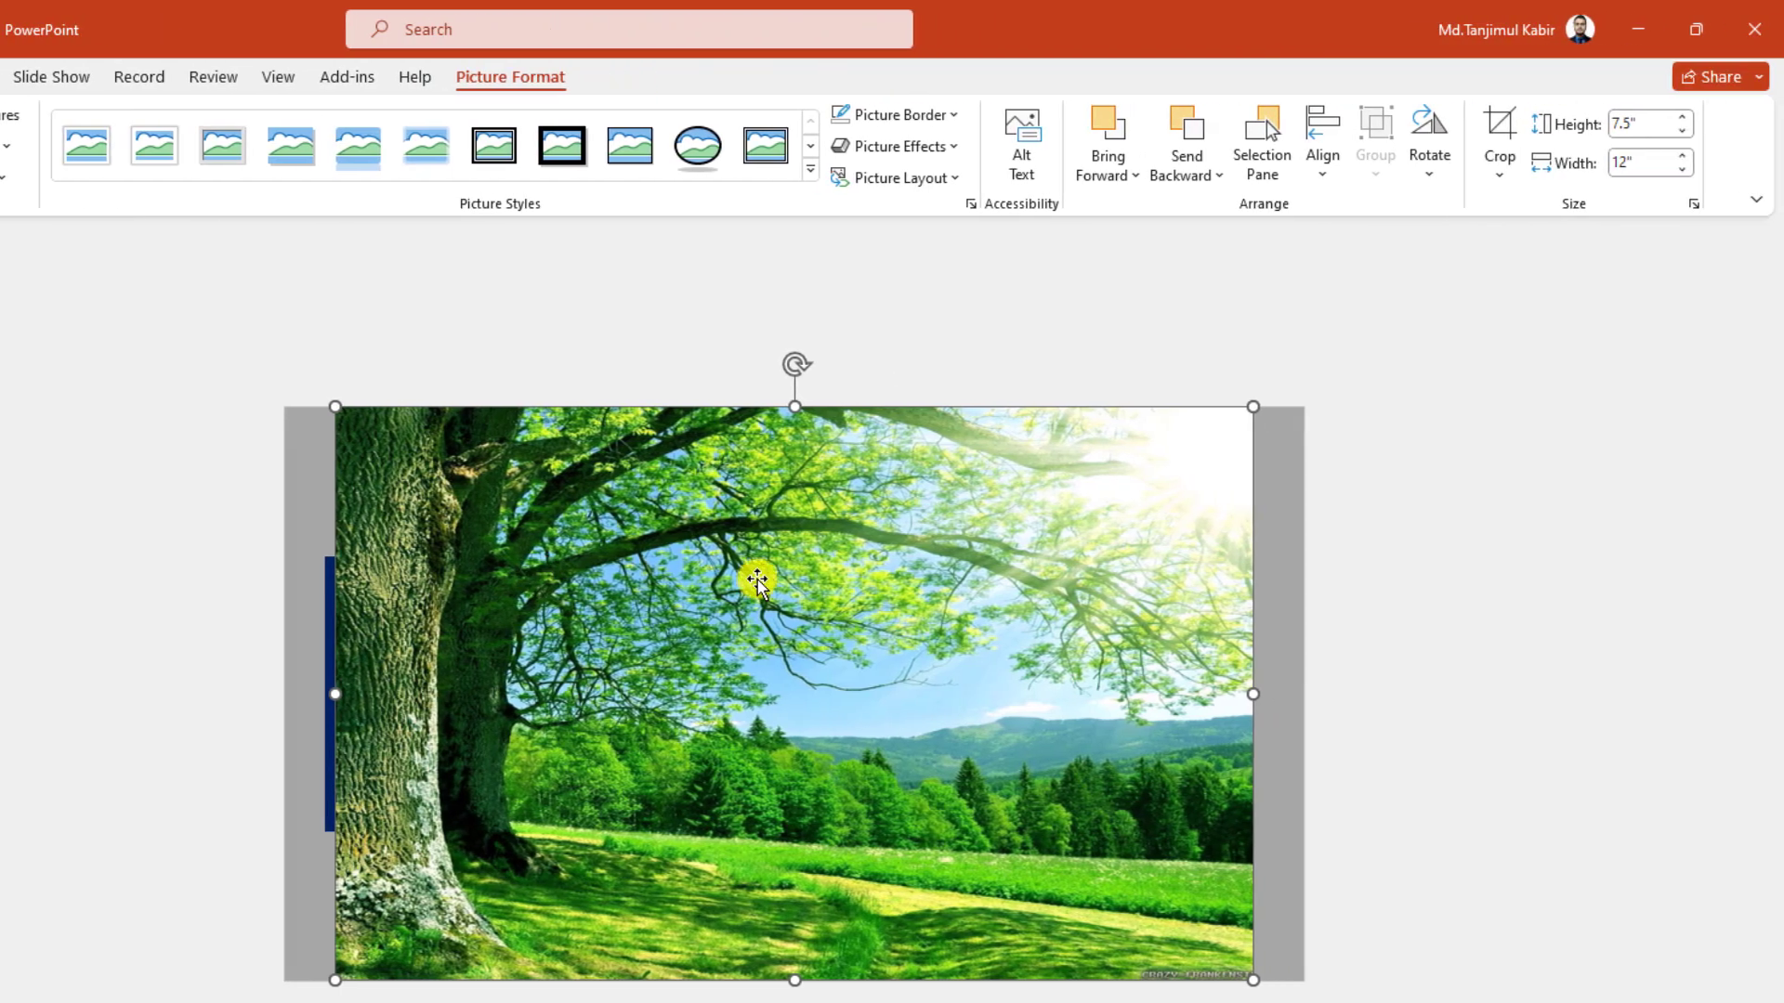
drag(1257, 576, 1234, 579)
mouse_move(733, 579)
mouse_down()
mouse_move(705, 582)
mouse_move(739, 584)
mouse_up()
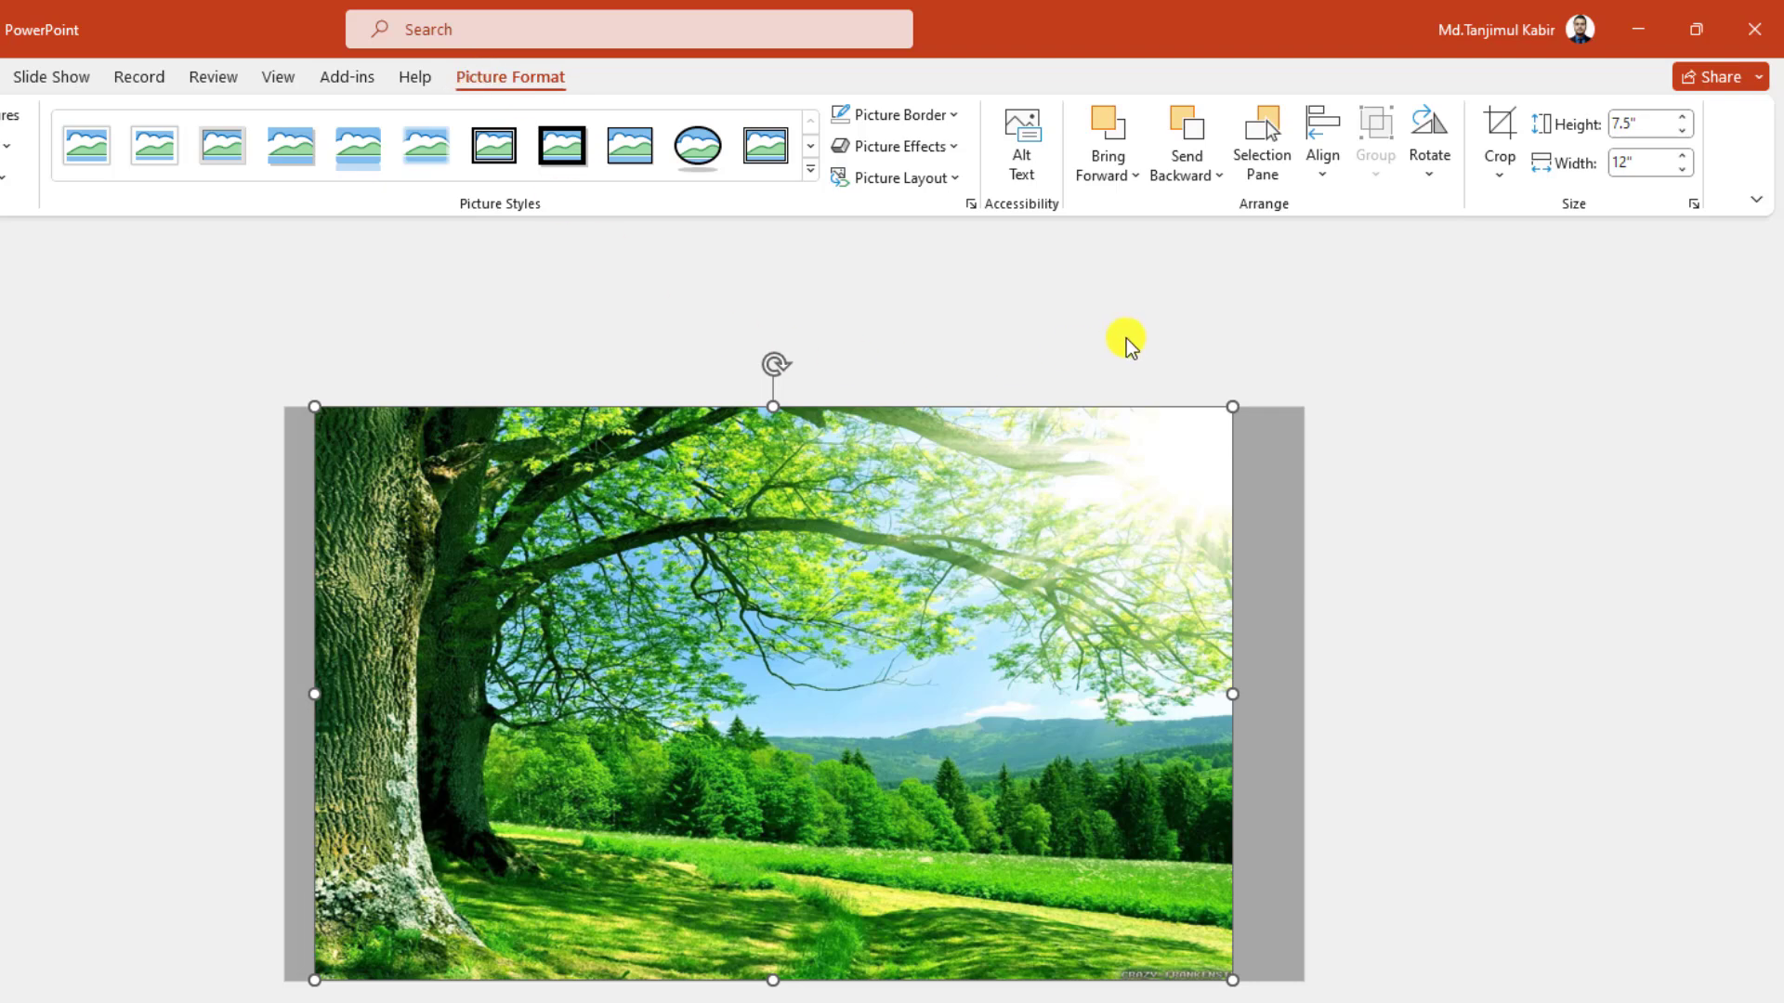
Step: Crop the photo to 16:9 and enlarge it to cover the whole slide
click(1498, 176)
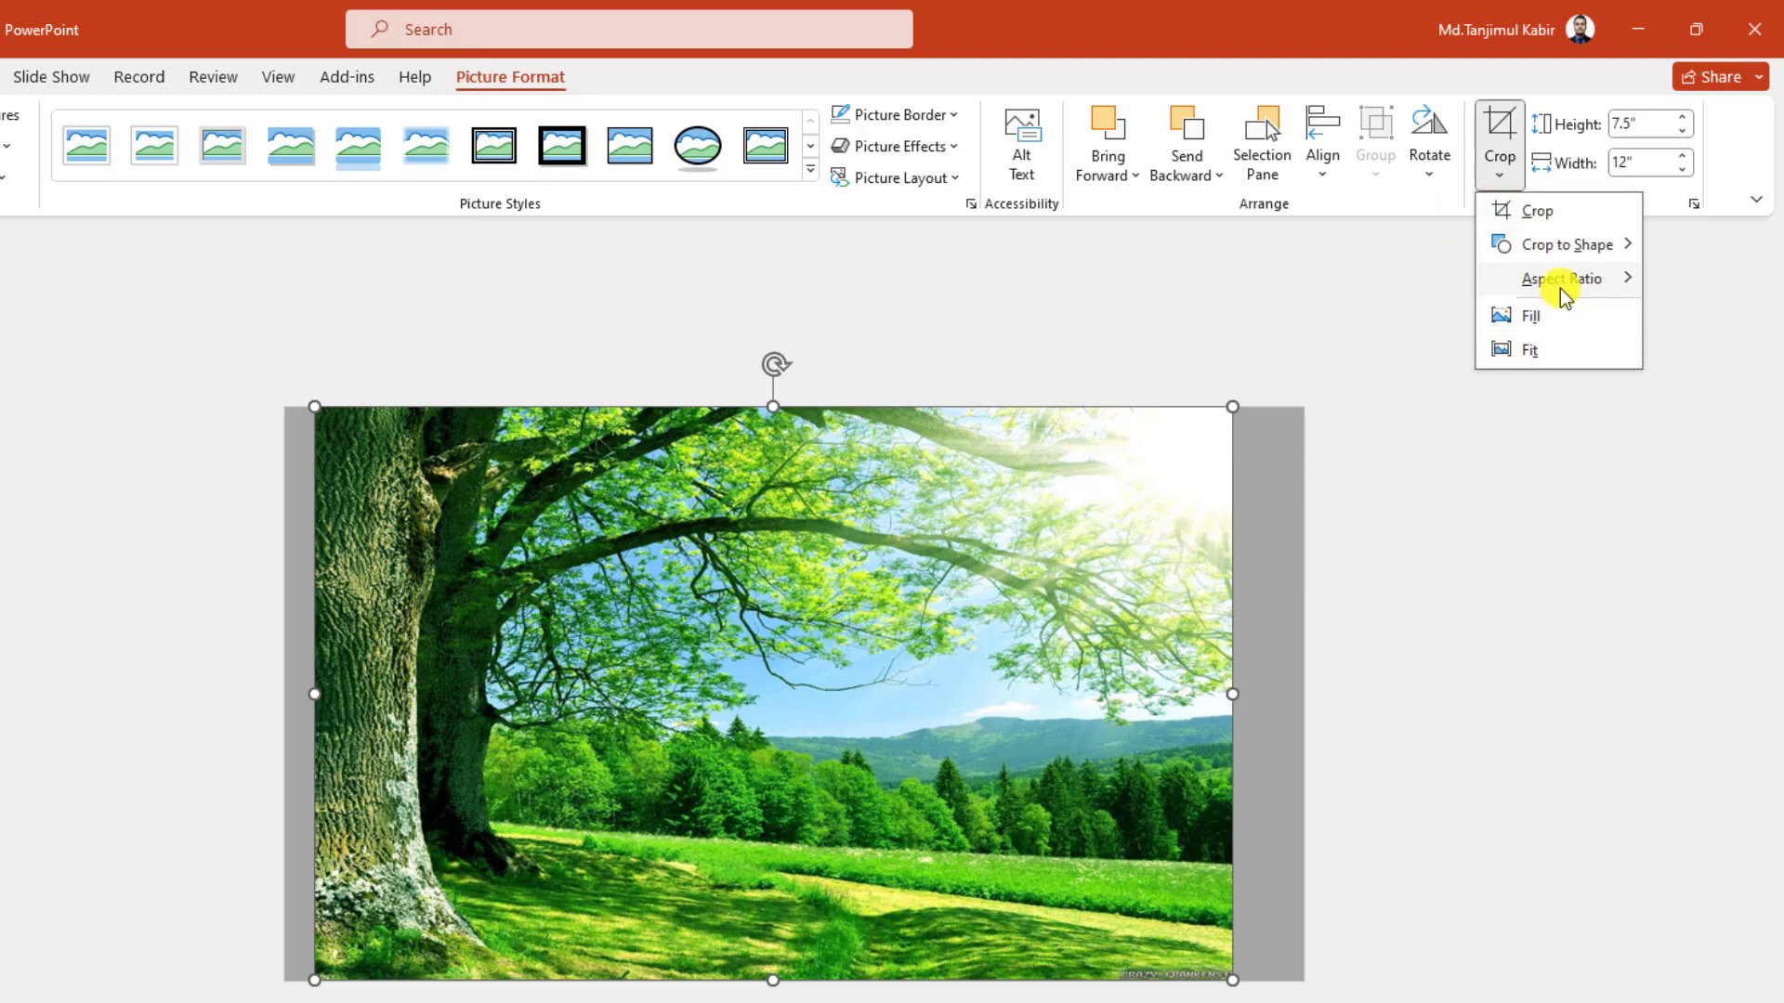
mouse_move(1561, 280)
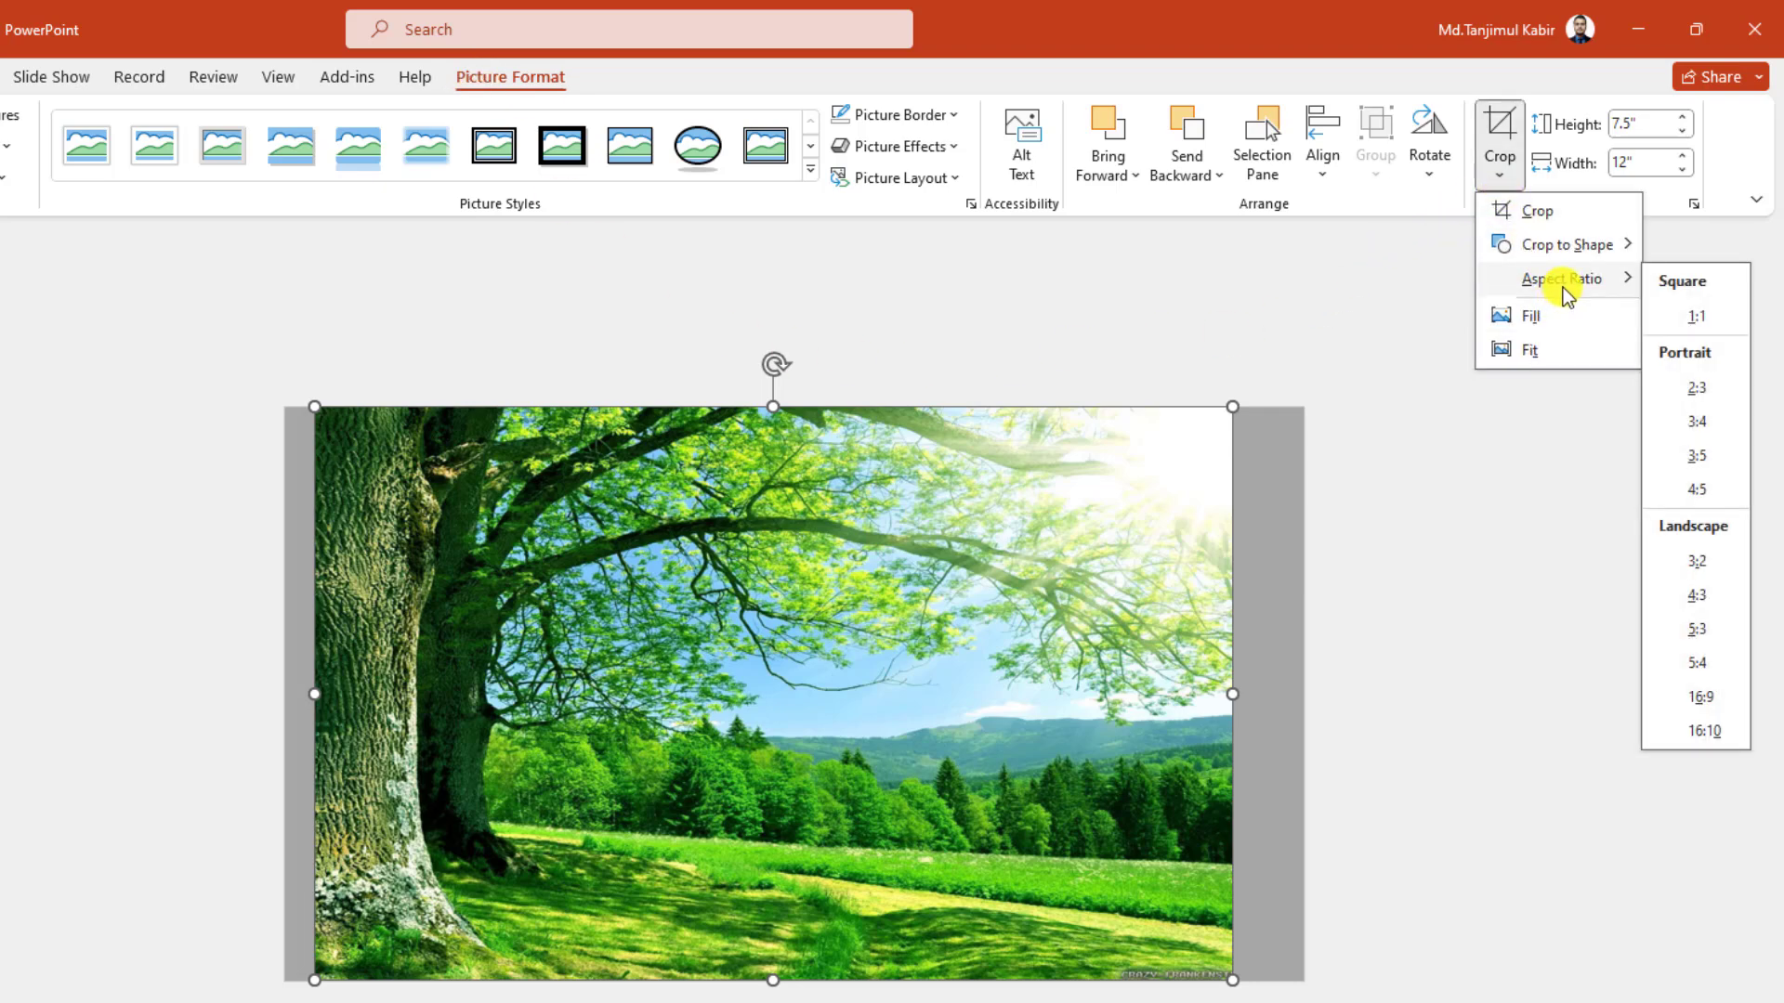
click(1701, 697)
click(1381, 599)
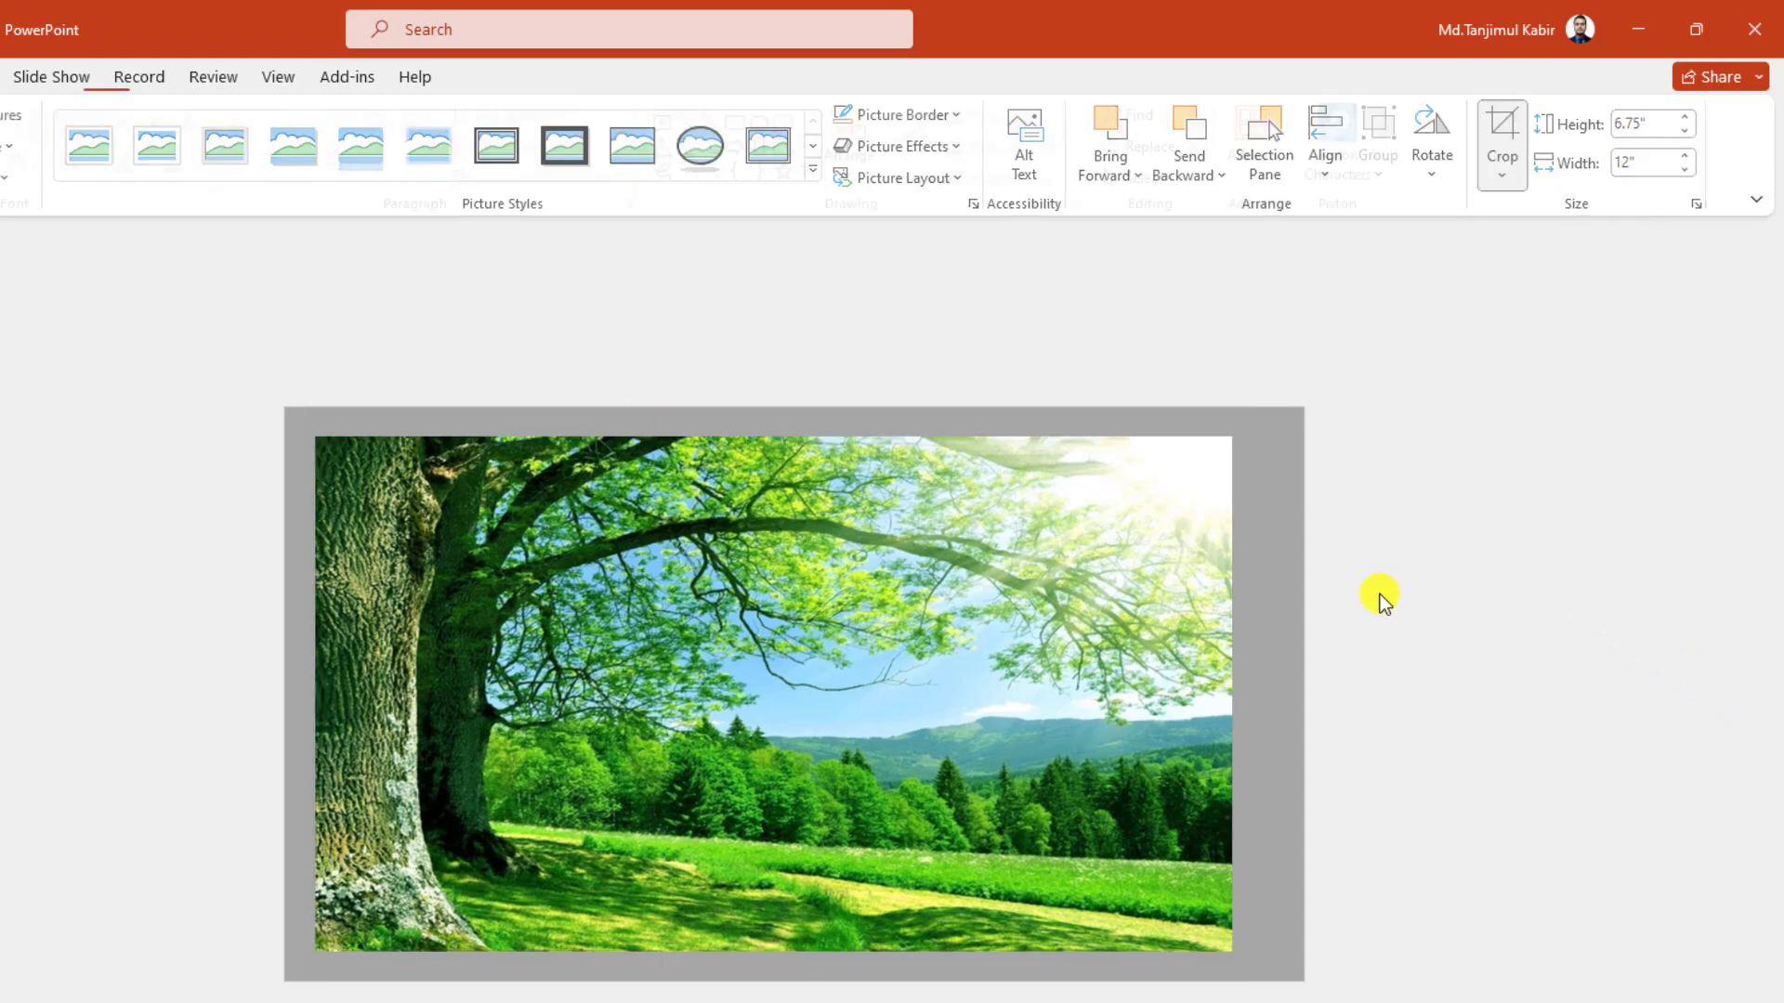
drag(916, 768, 890, 741)
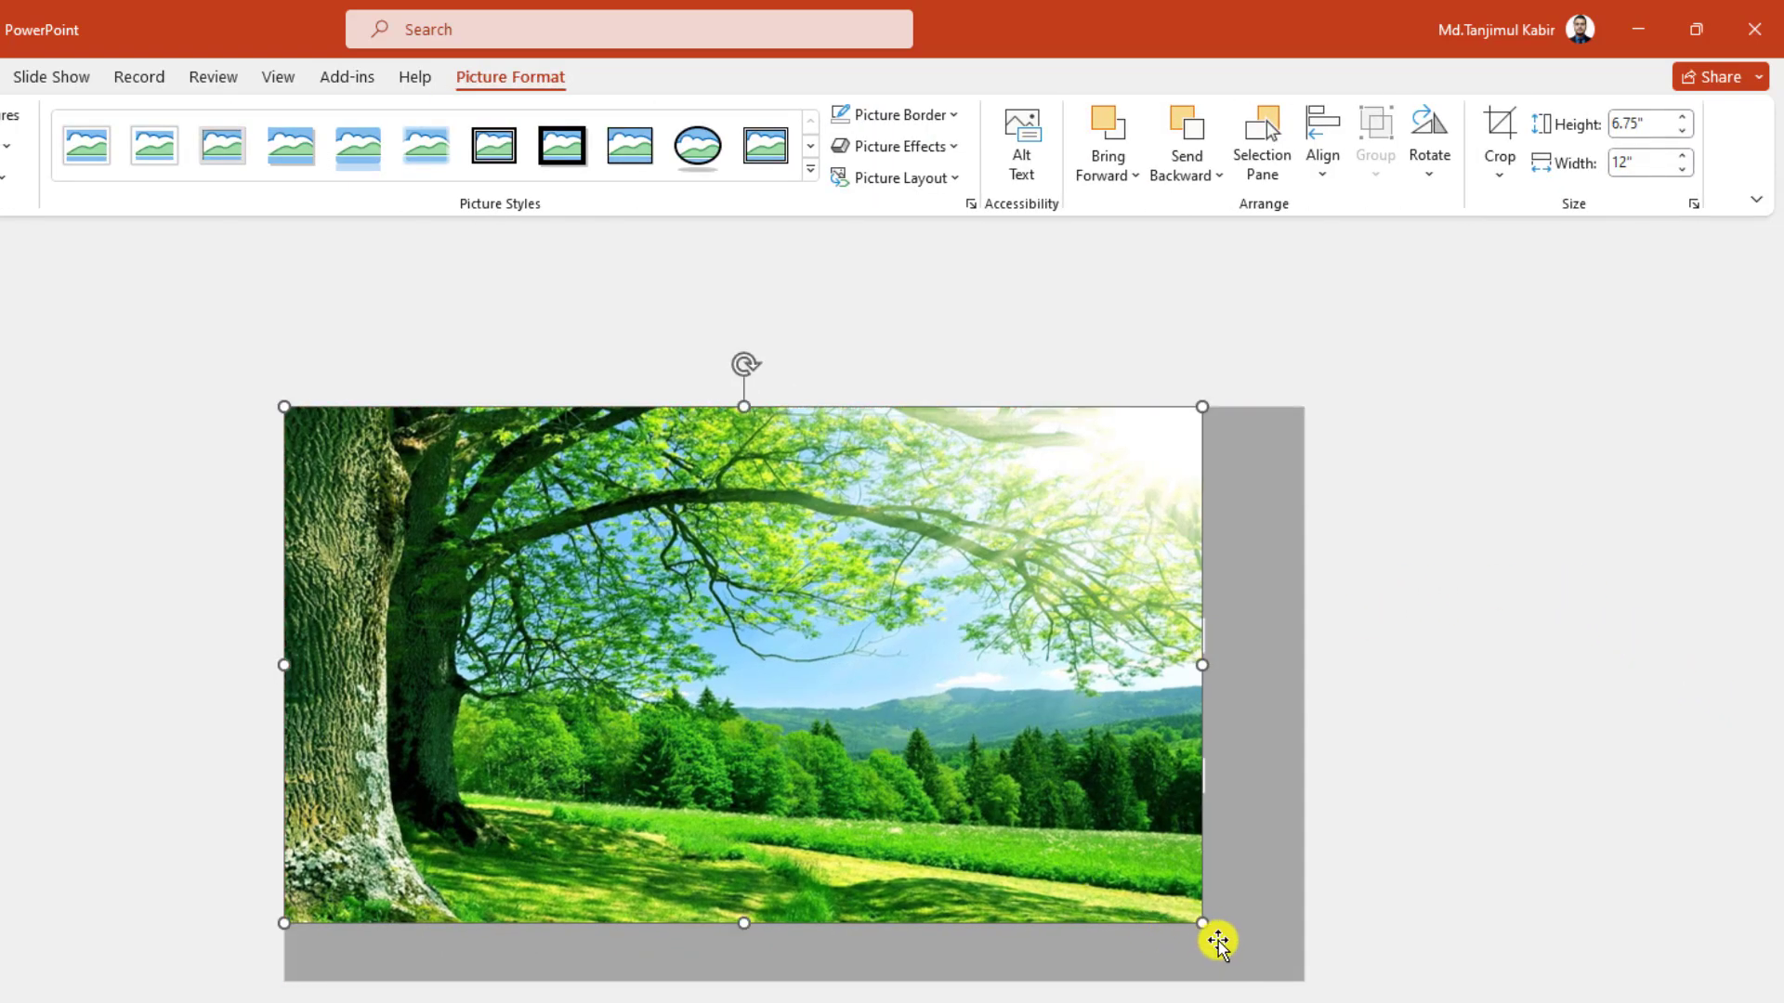
drag(1202, 924, 1305, 980)
Step: Send the tree photo to the back and give the grey panel an Inside: Center shadow
right_click(1124, 819)
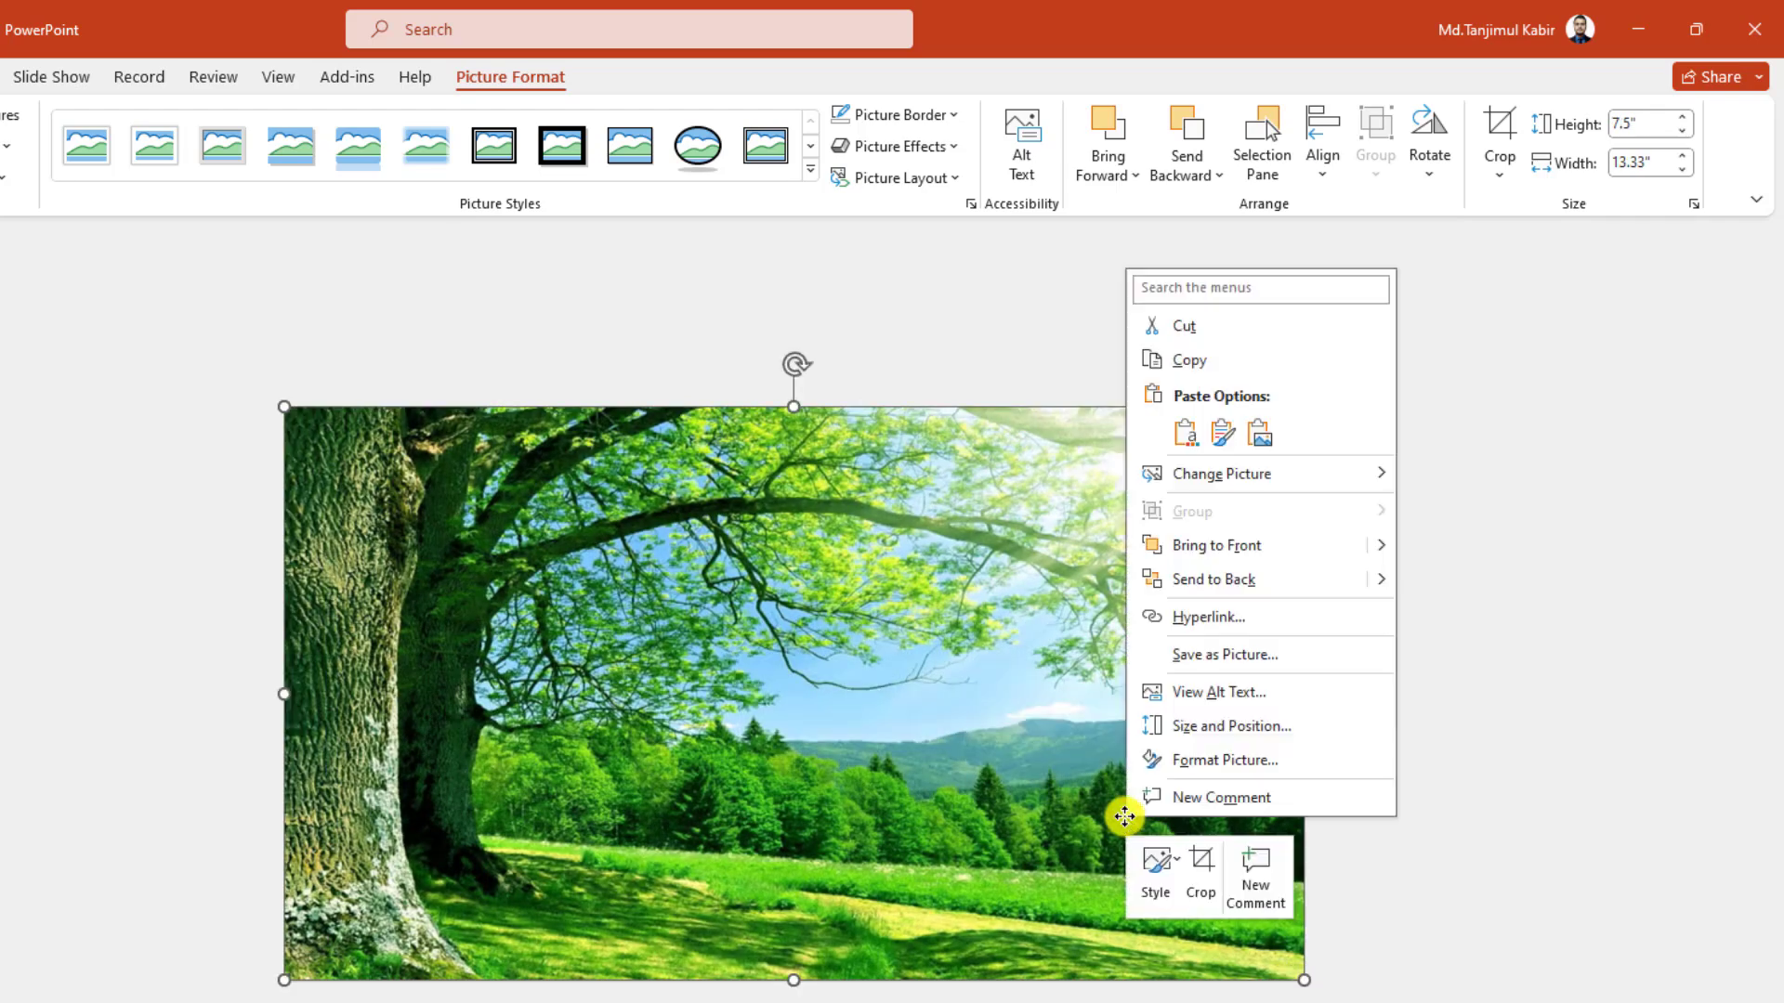
click(1169, 583)
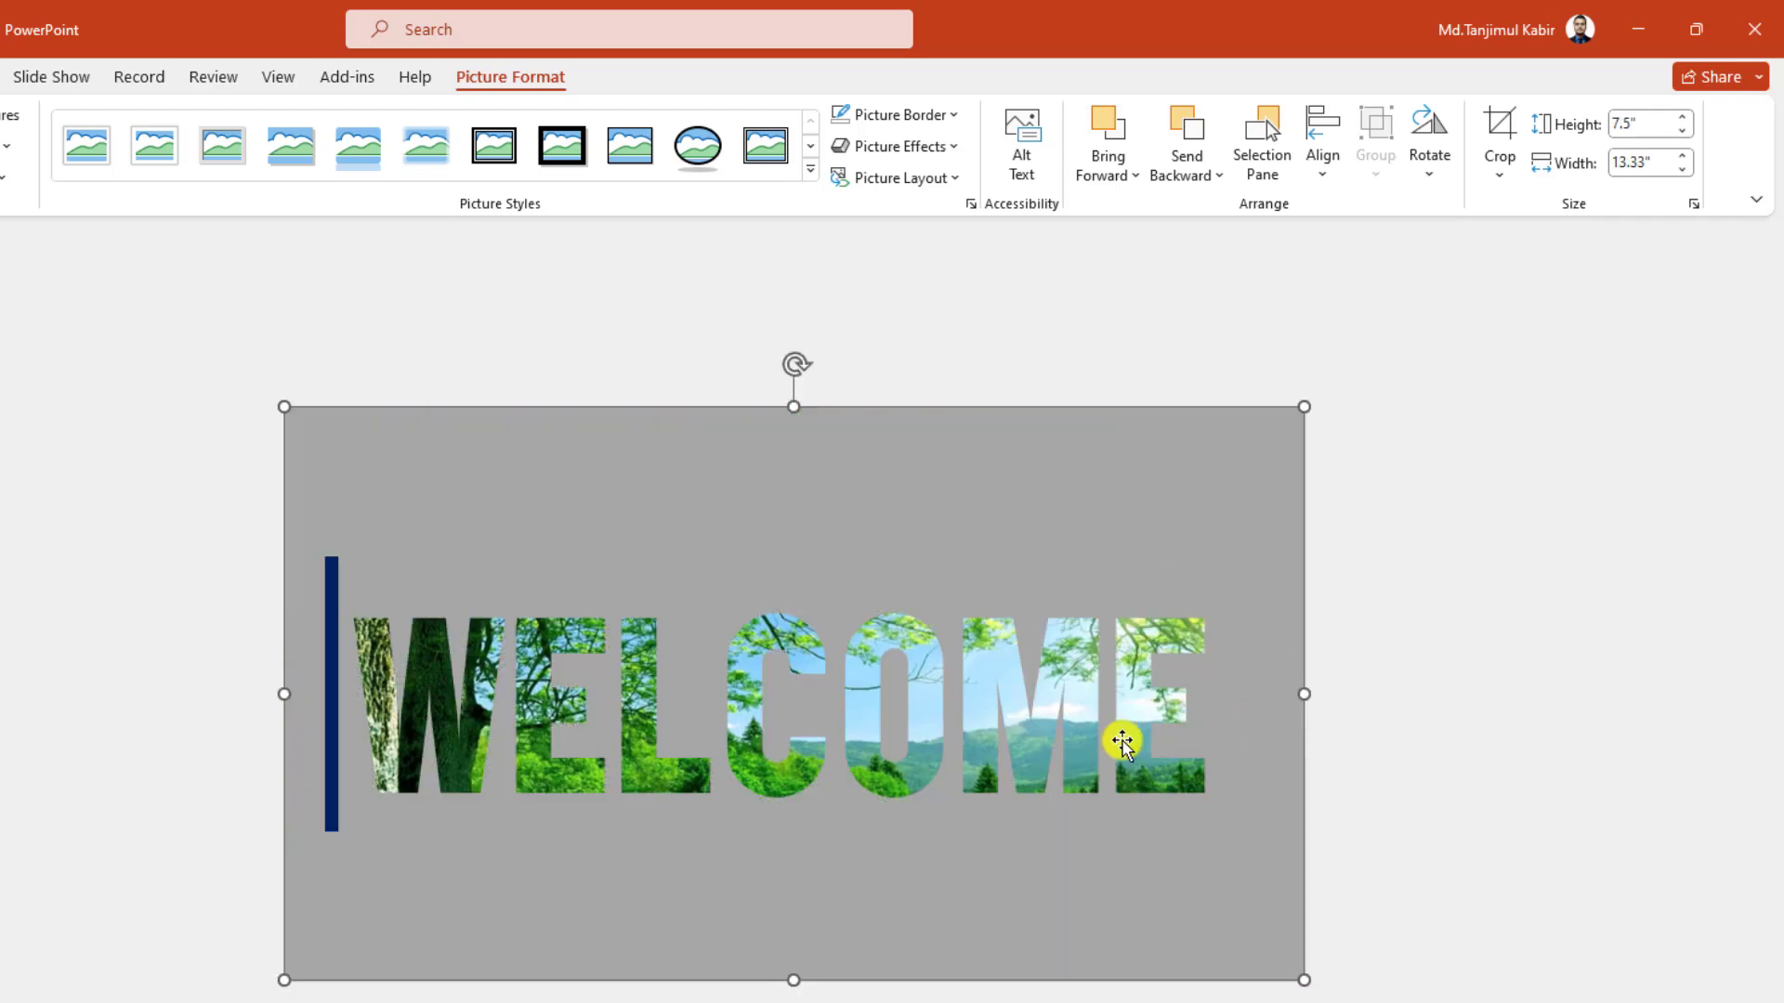
click(864, 478)
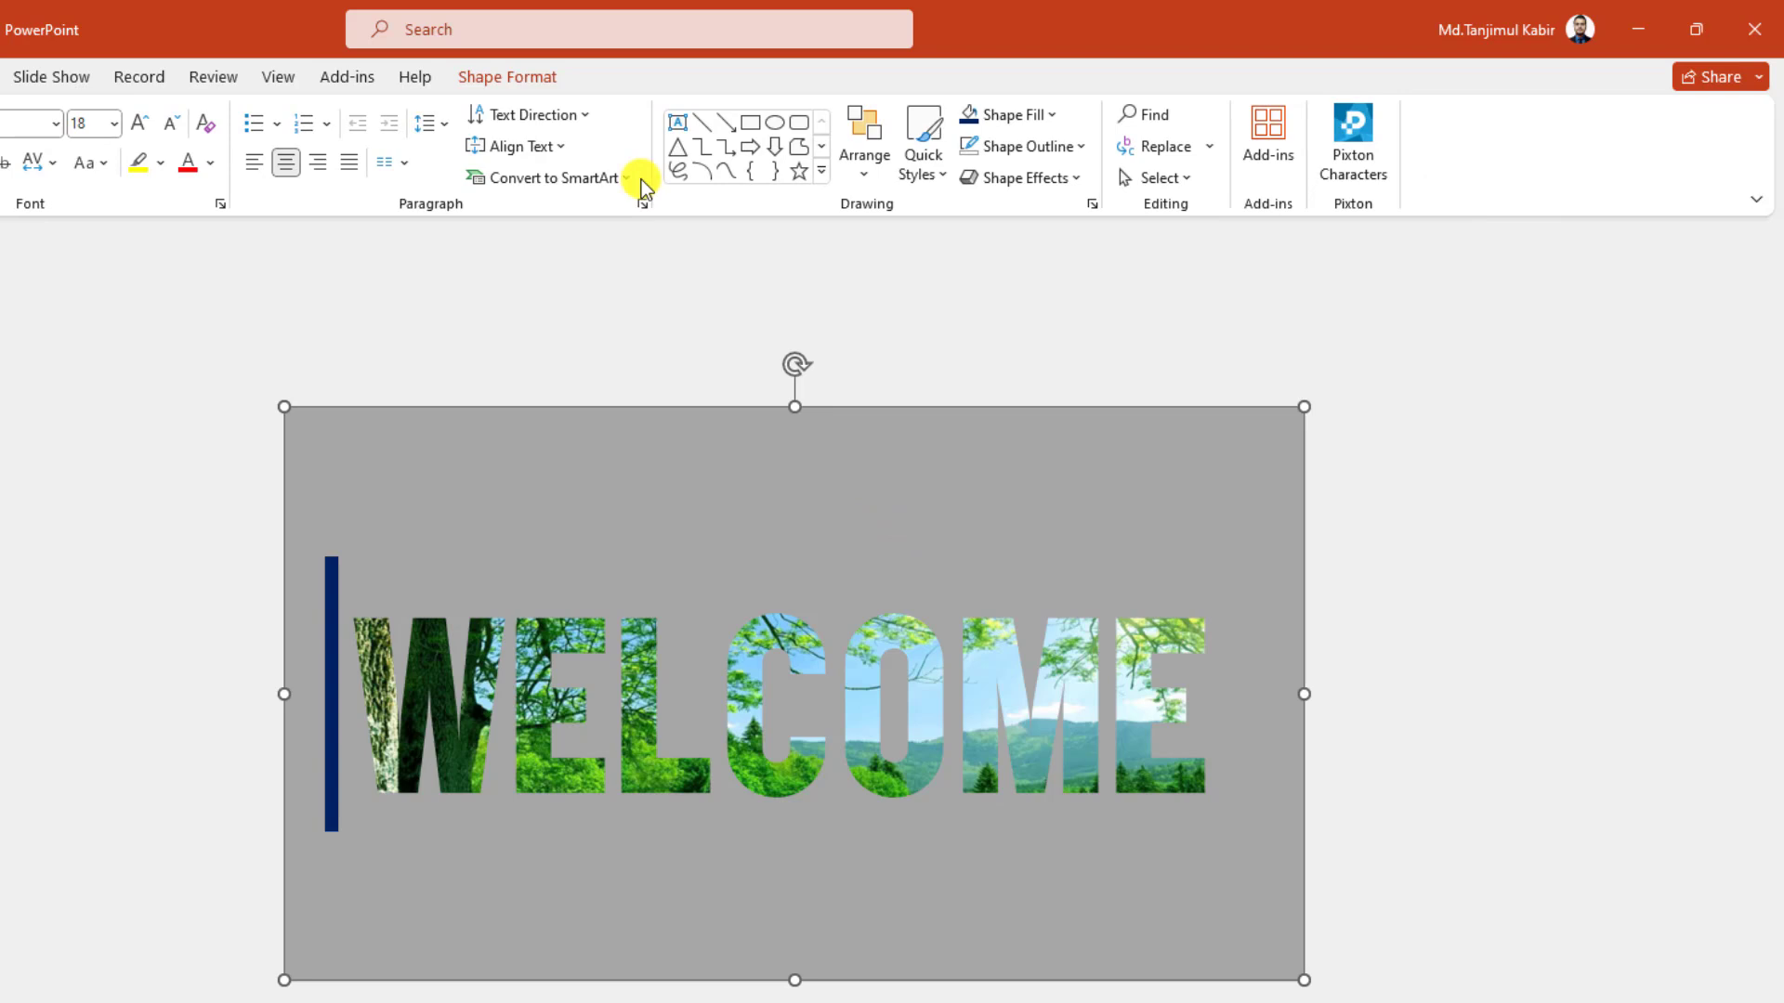
click(532, 80)
click(448, 176)
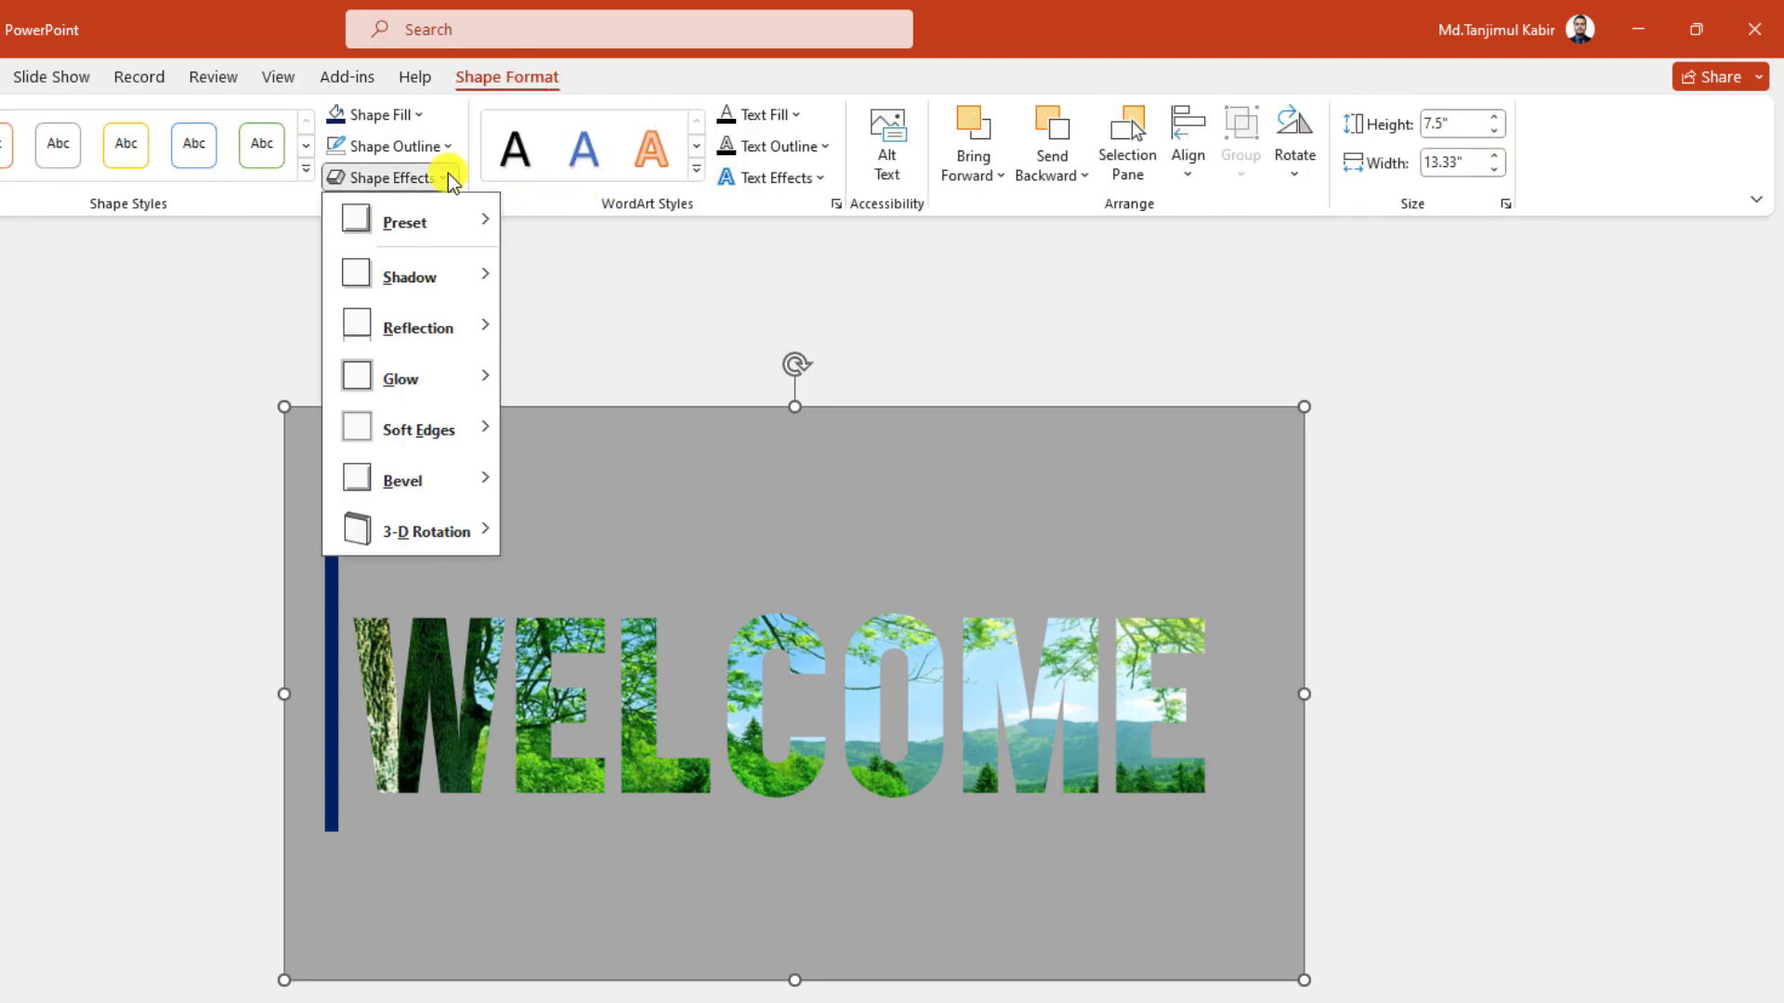
mouse_move(464, 291)
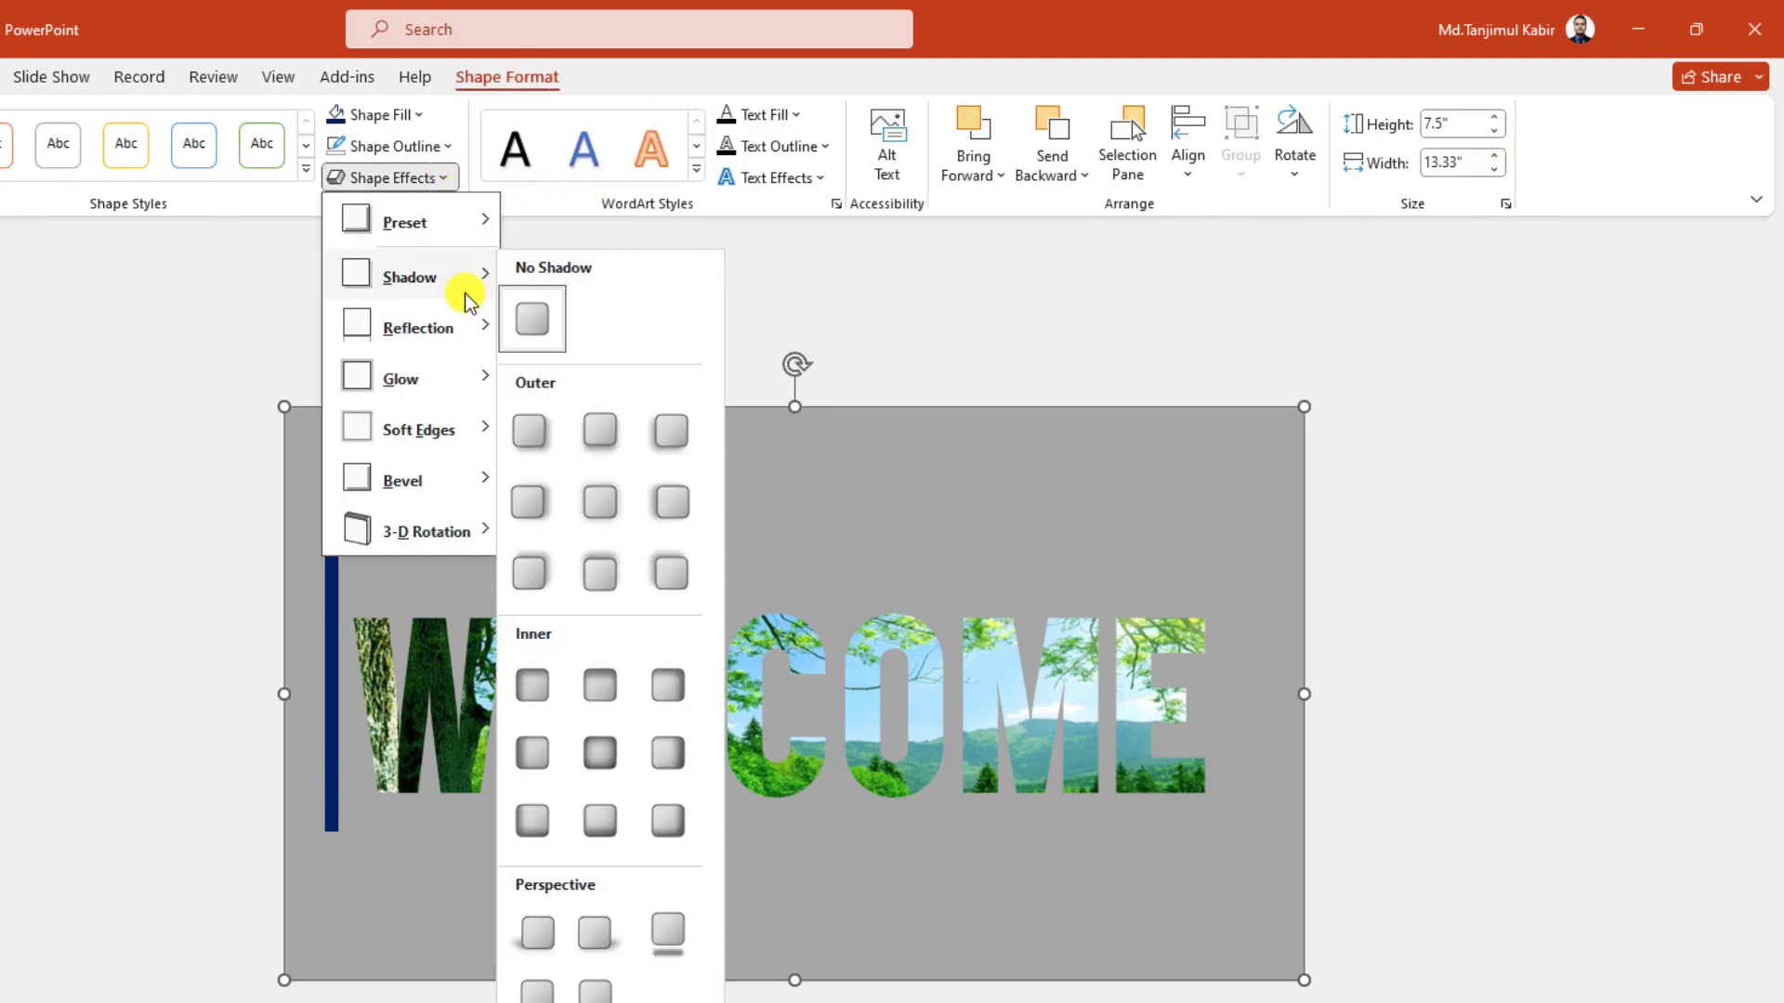
click(606, 753)
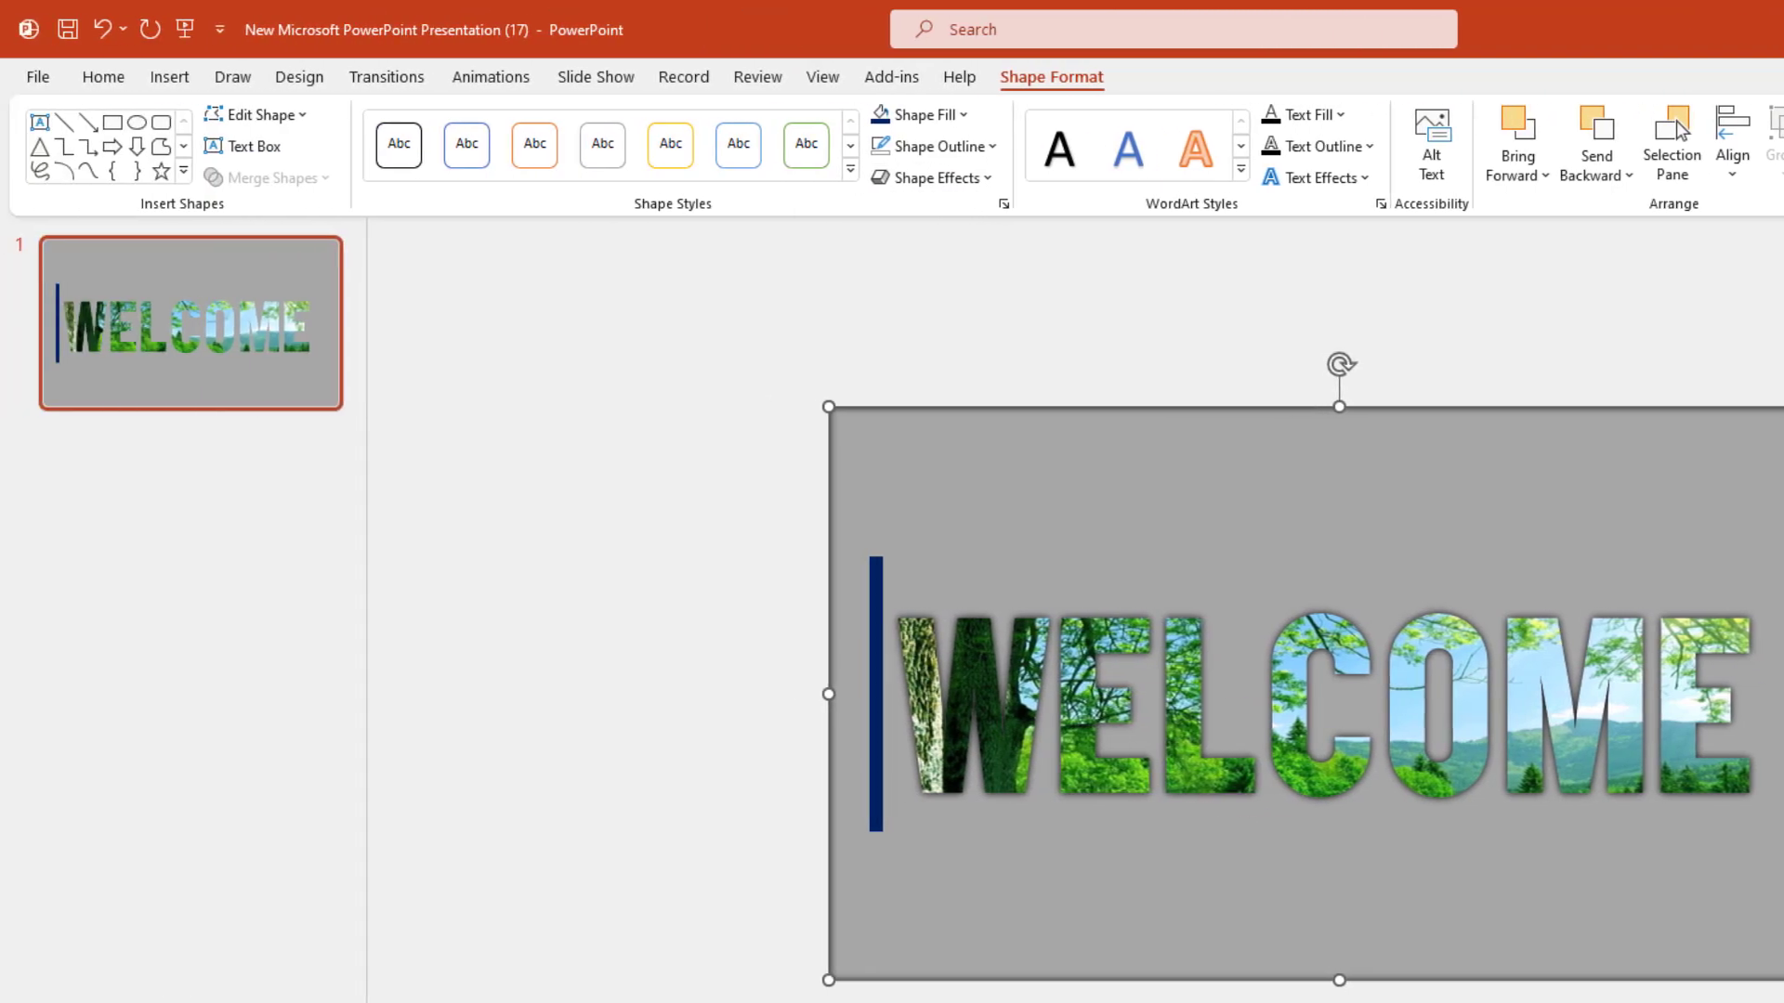
Step: Insert the sunny red forest photo from this computer onto the slide
click(172, 76)
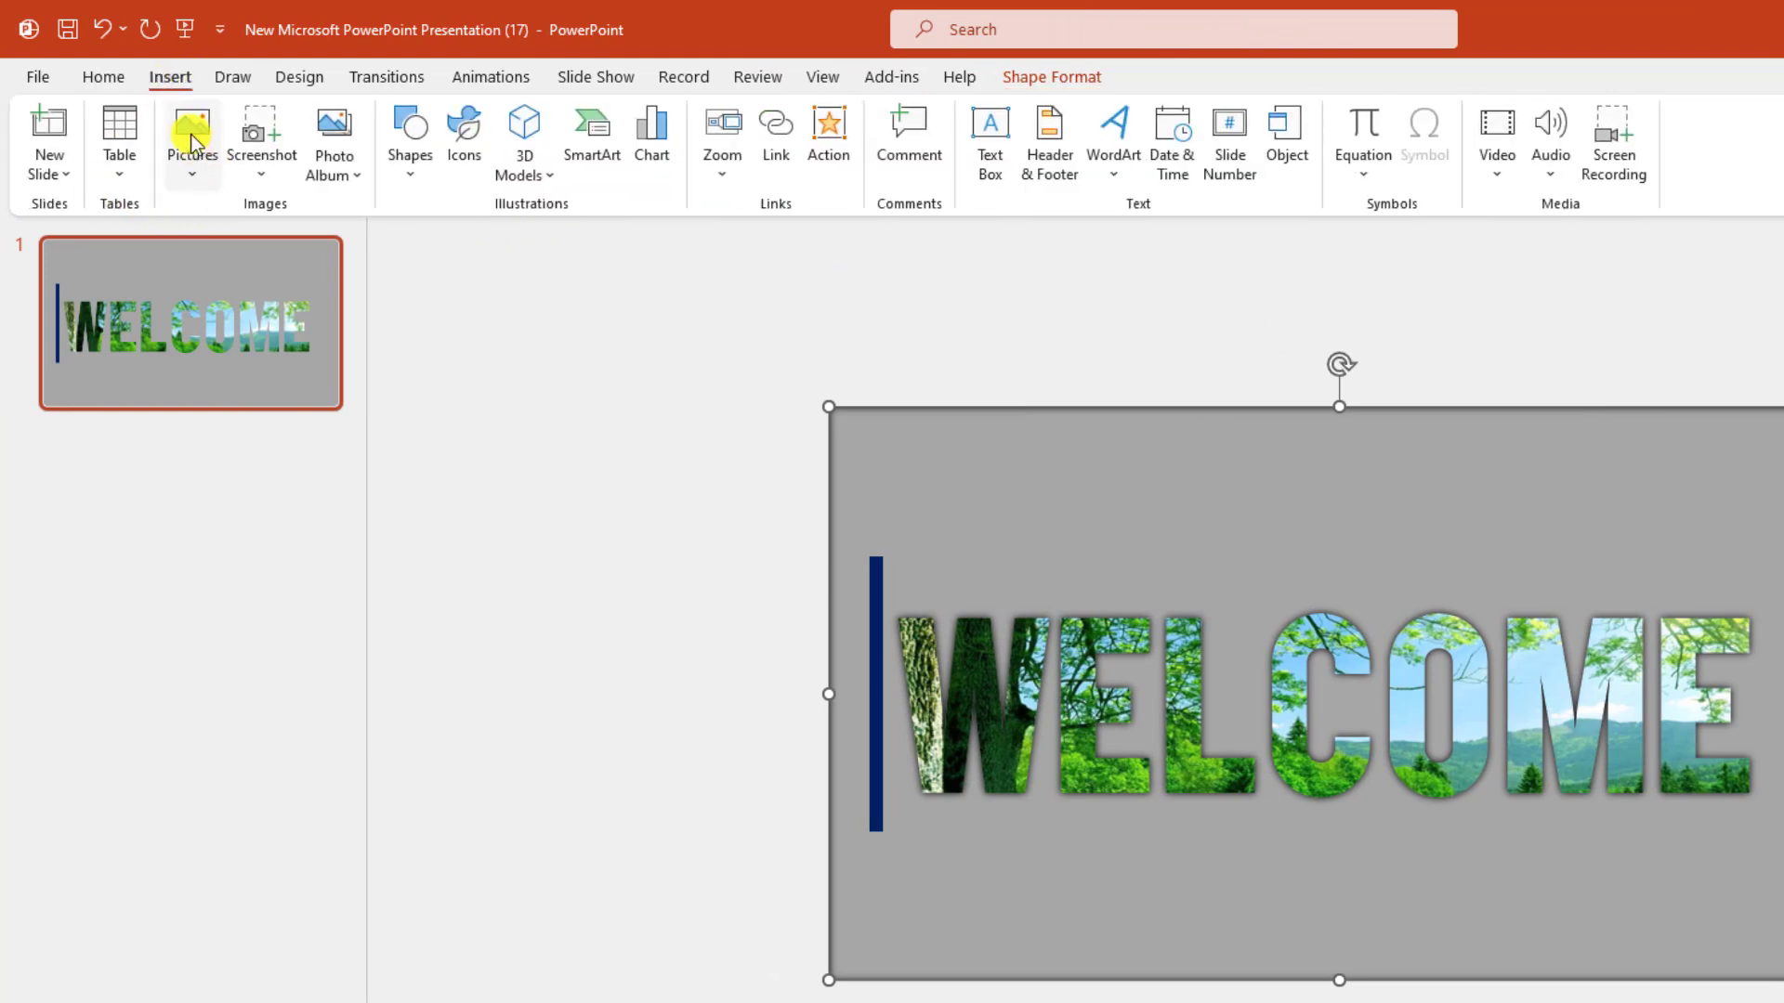
click(191, 144)
click(223, 247)
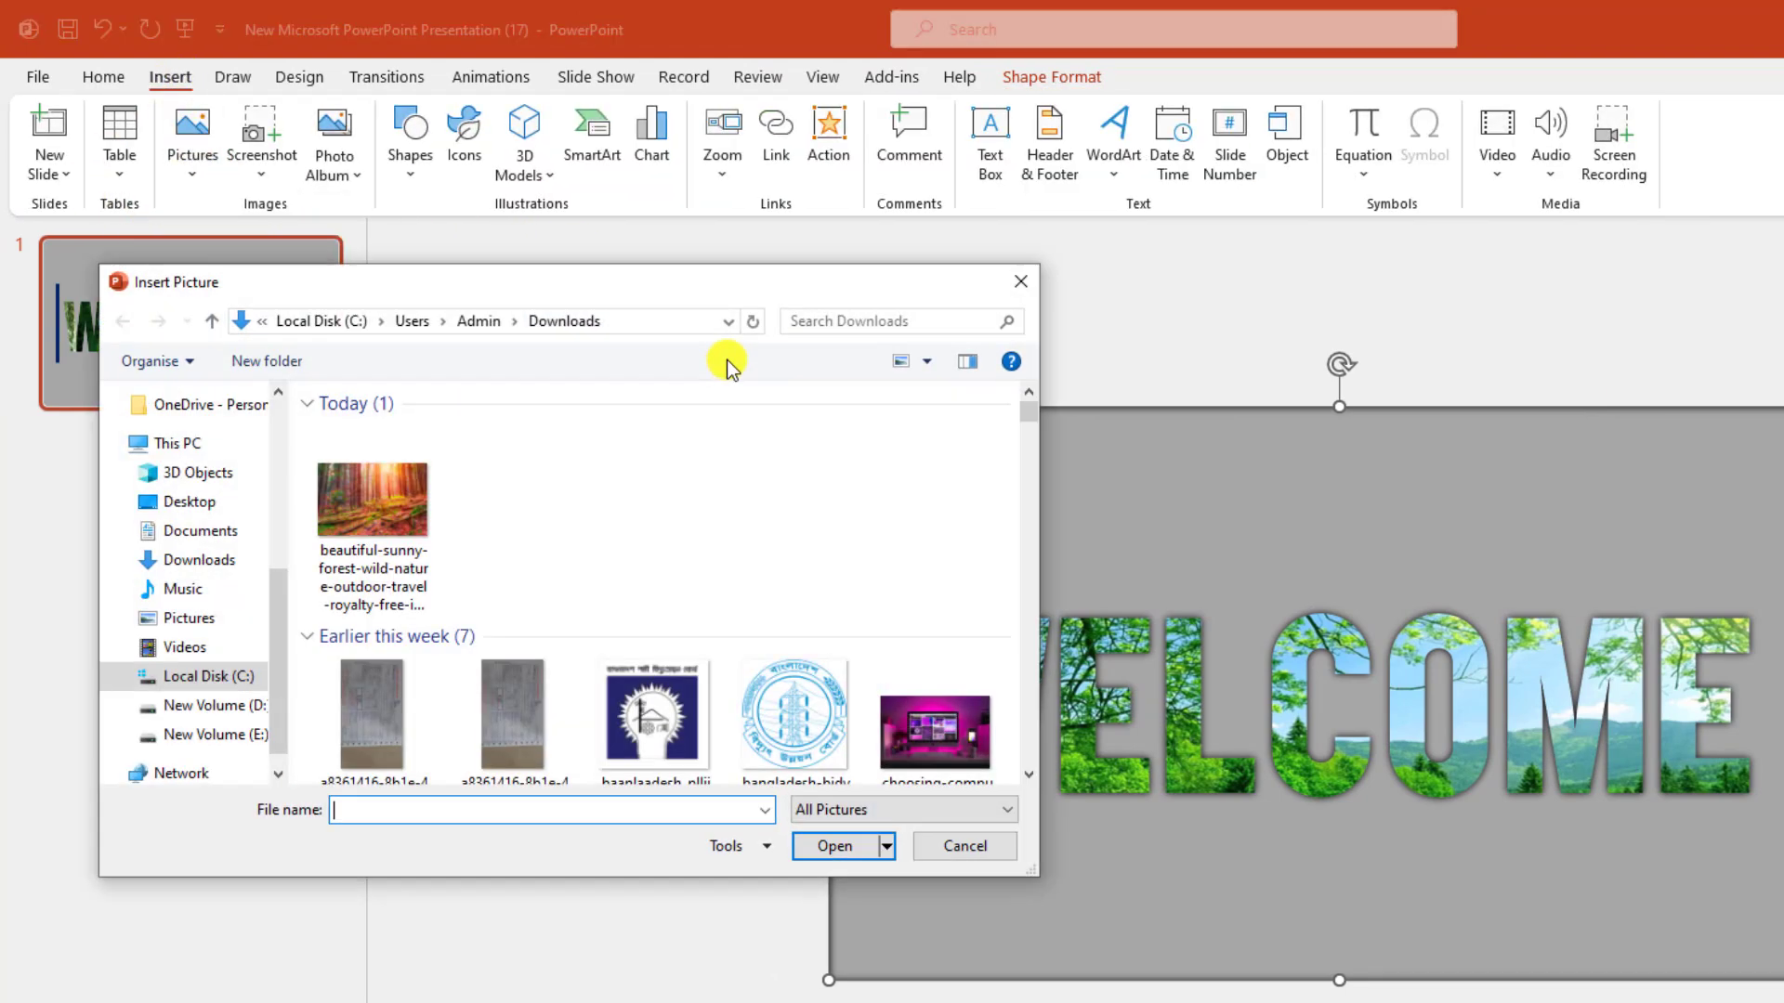
click(550, 493)
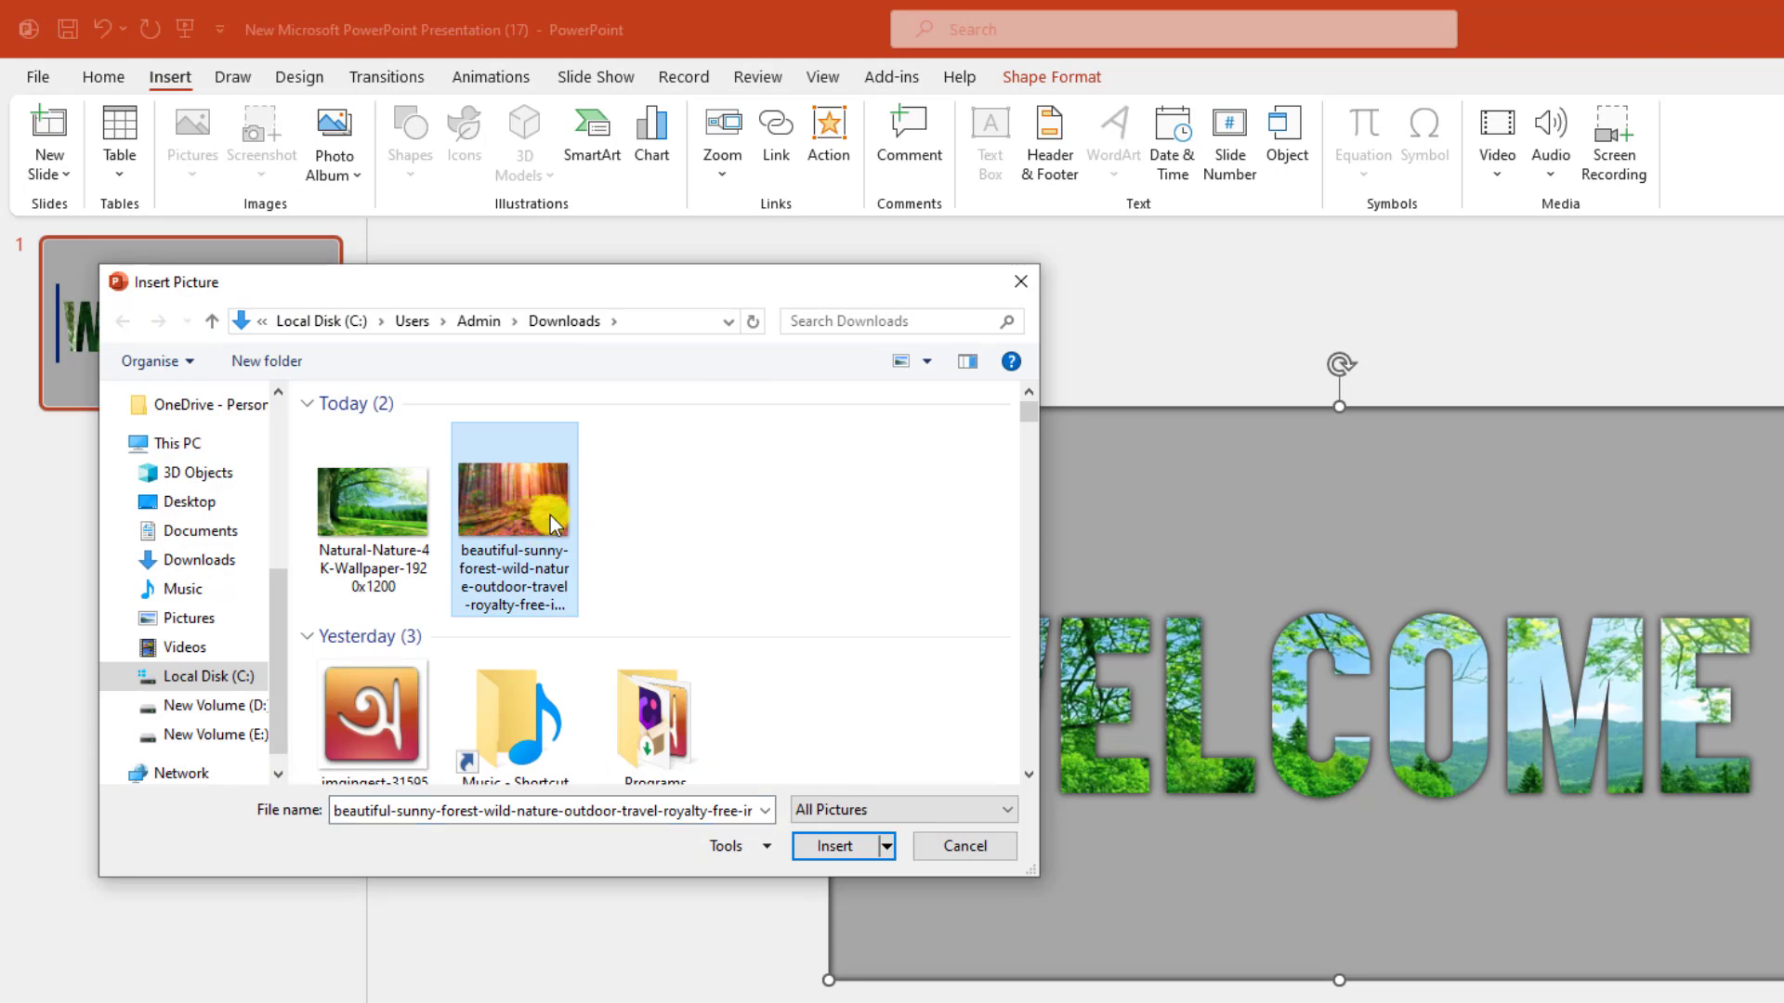
click(819, 845)
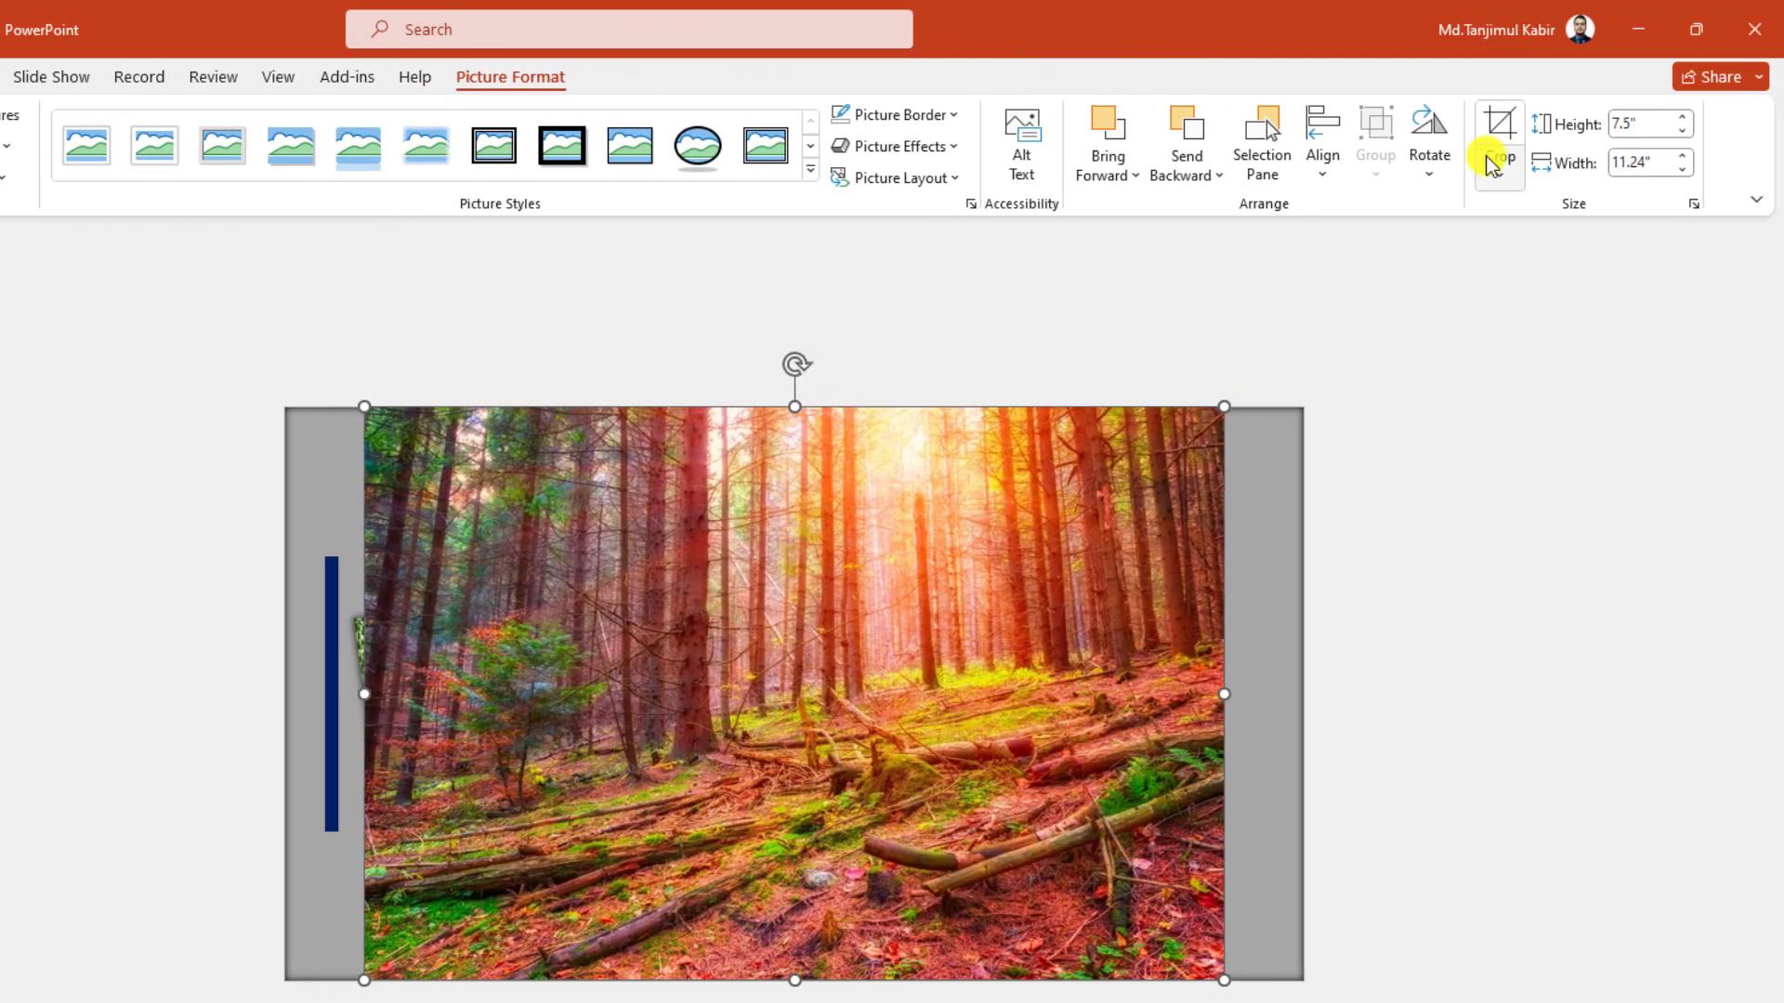
Step: Crop the forest photo to 16:9, enlarge it to full-slide size, and move it off the left edge
click(1493, 170)
mouse_move(1577, 293)
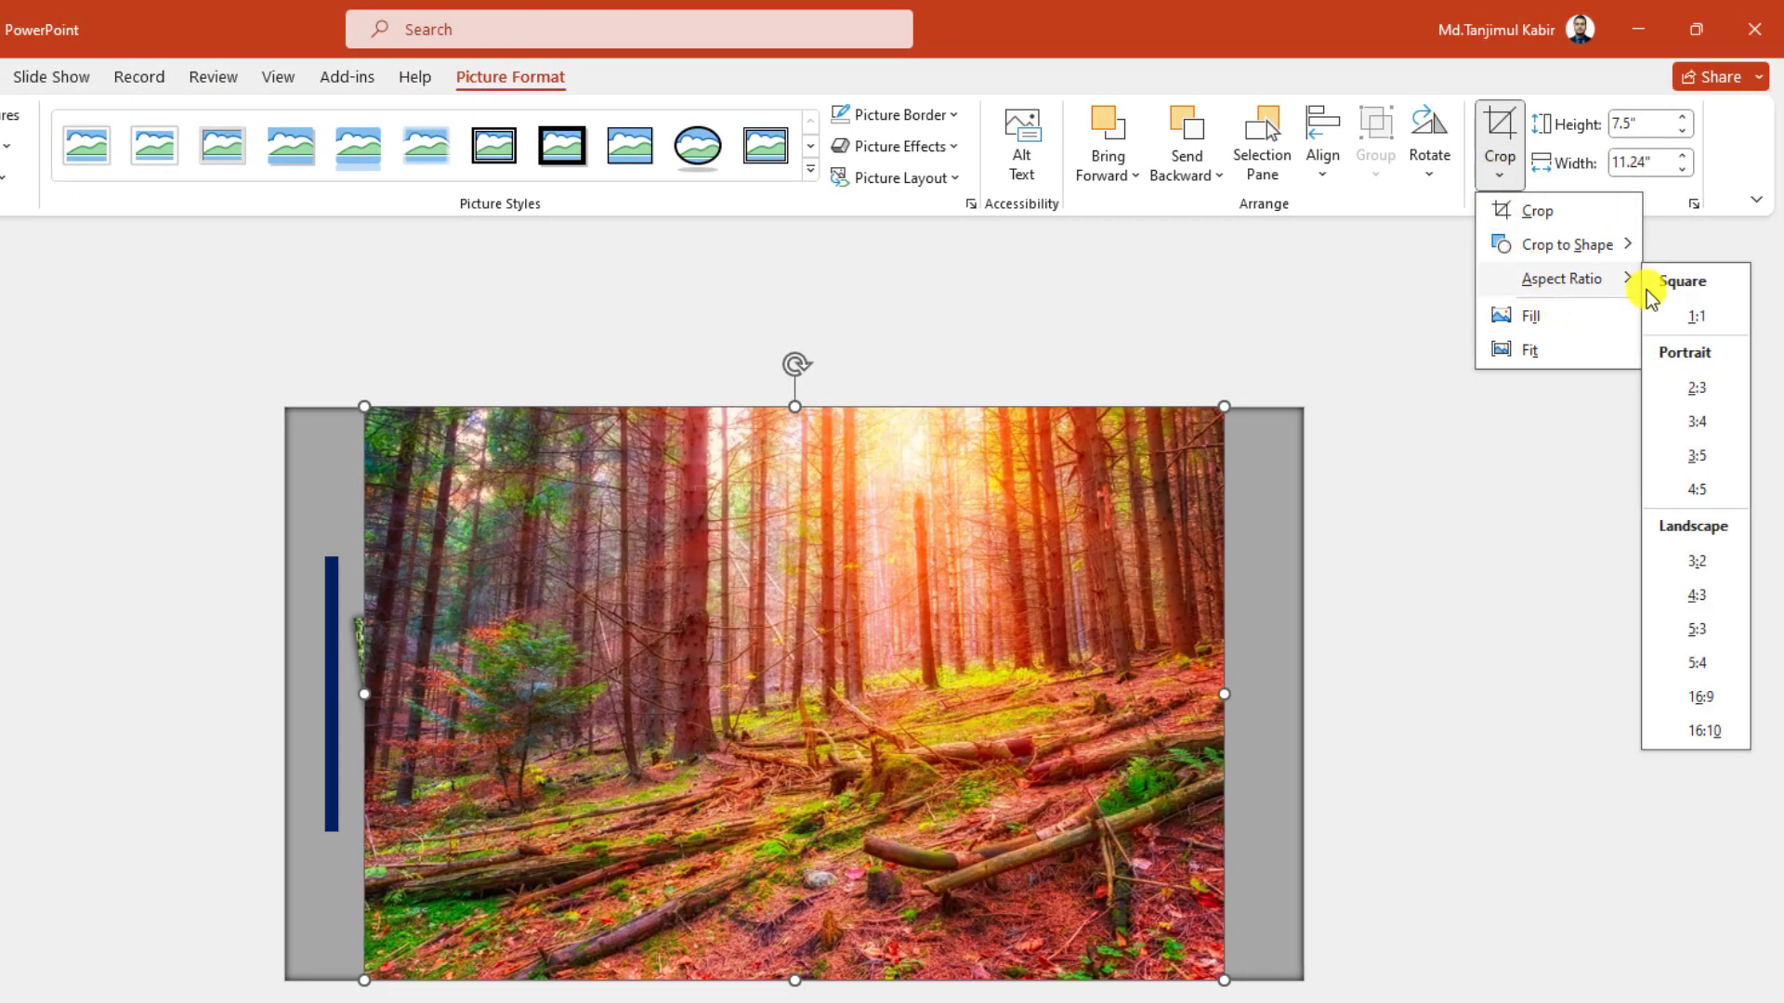
click(1700, 699)
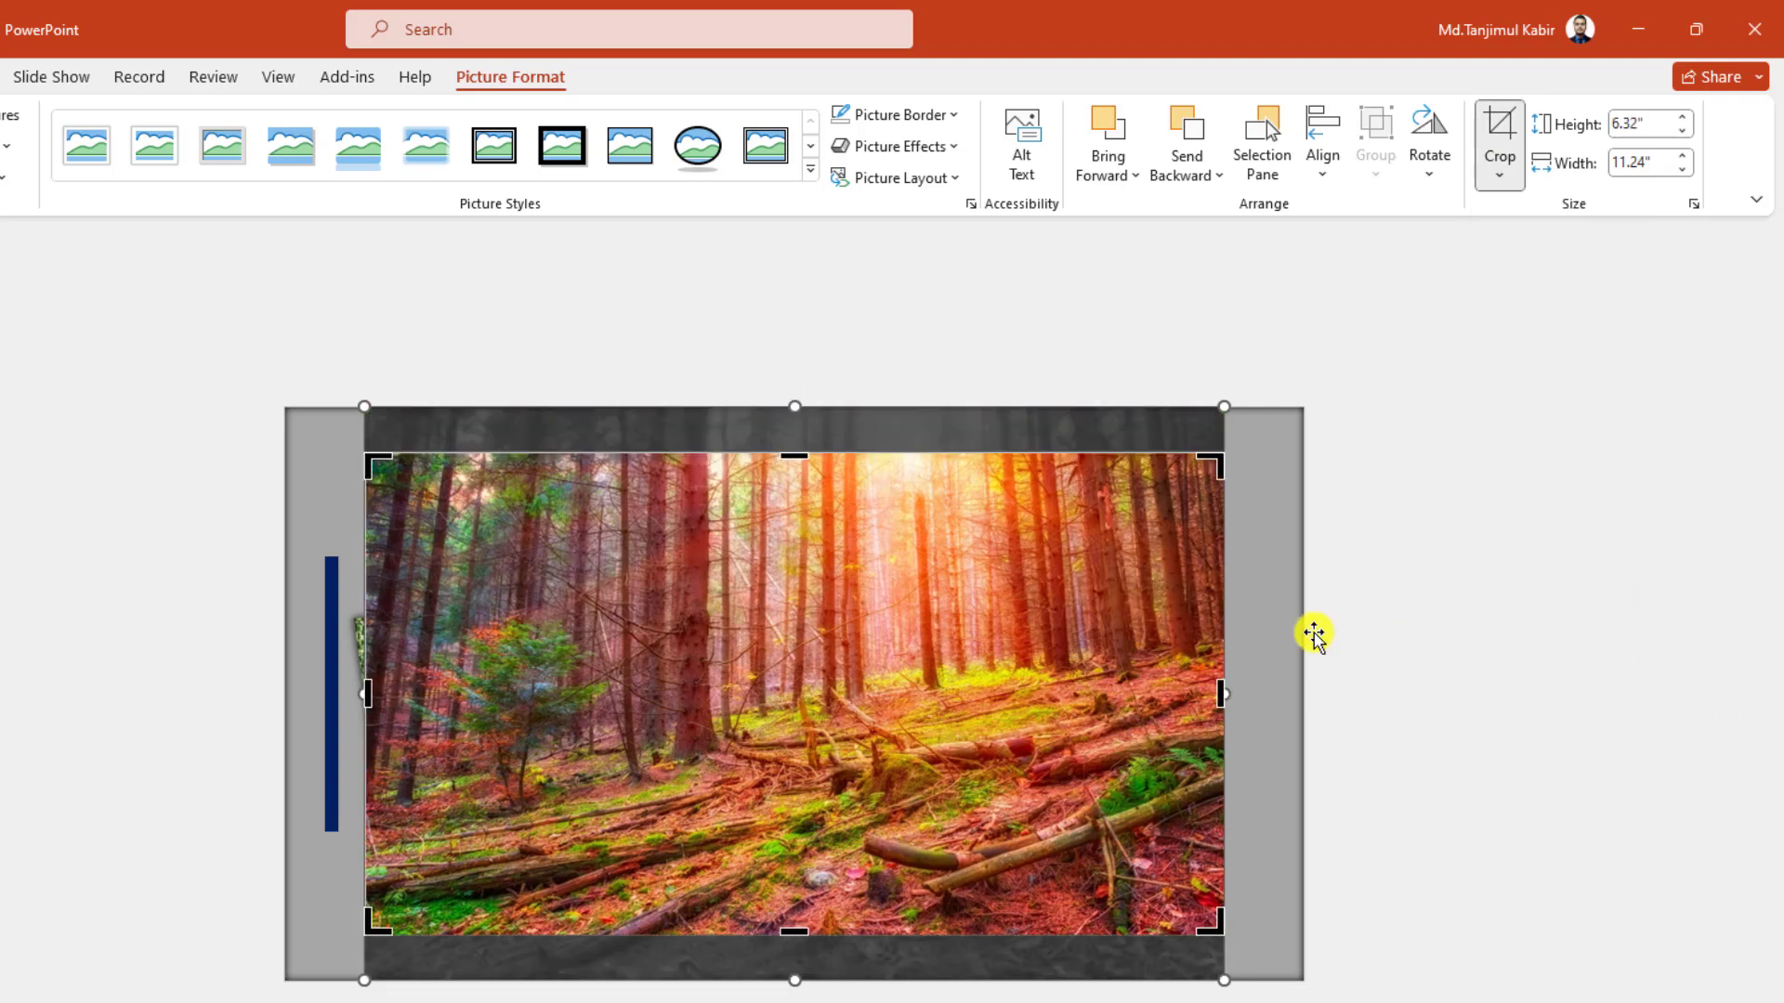
click(1384, 632)
drag(916, 605, 848, 561)
drag(1143, 888, 1267, 961)
scroll(828, 749, down, 3)
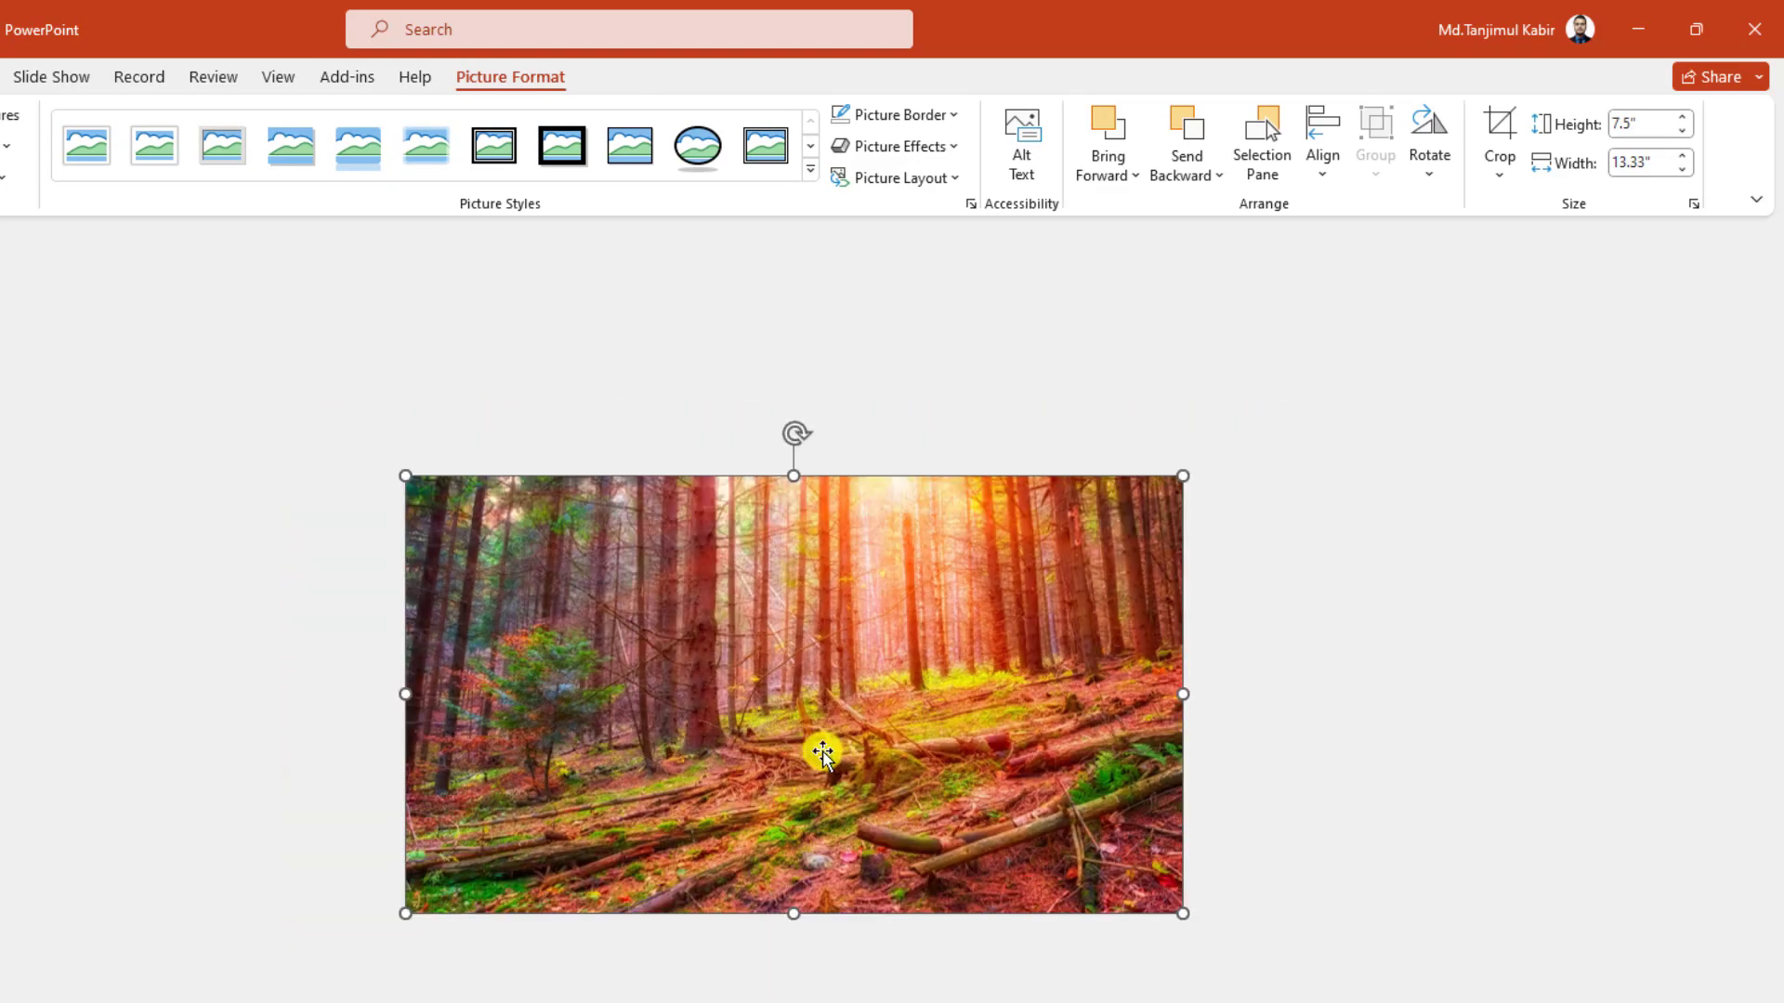
drag(865, 743, 385, 741)
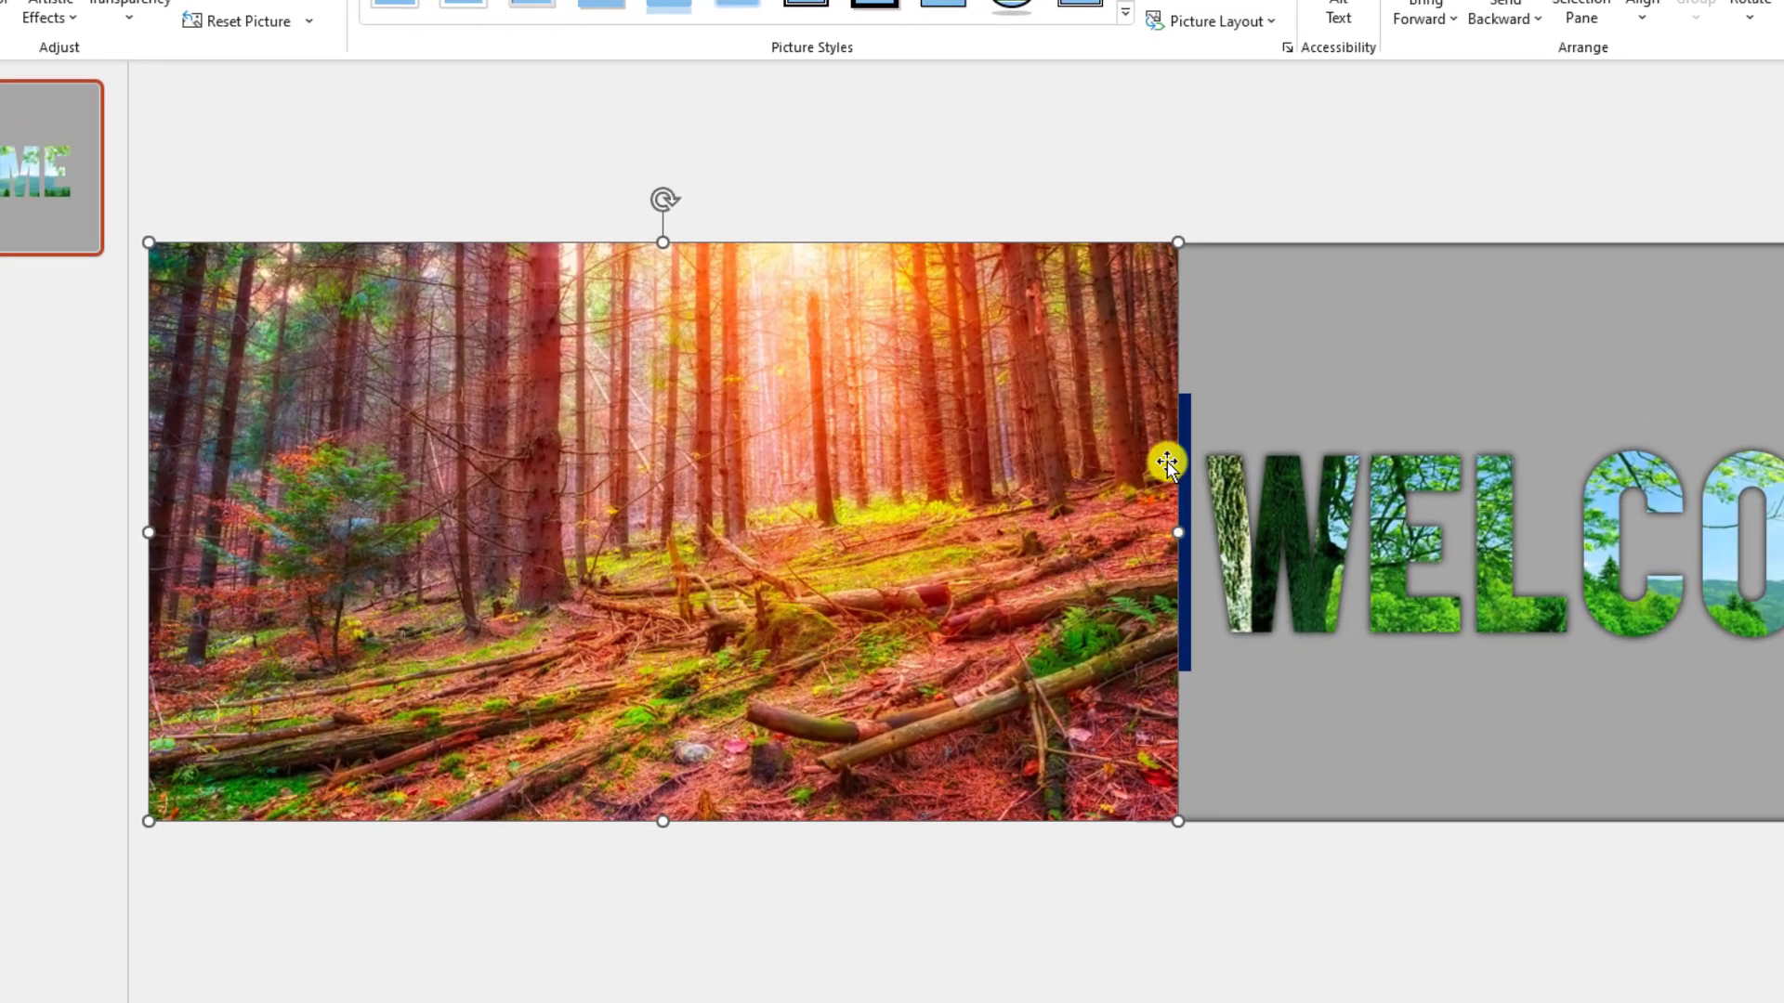
Step: Select the forest photo and move it one layer backward
key(Escape)
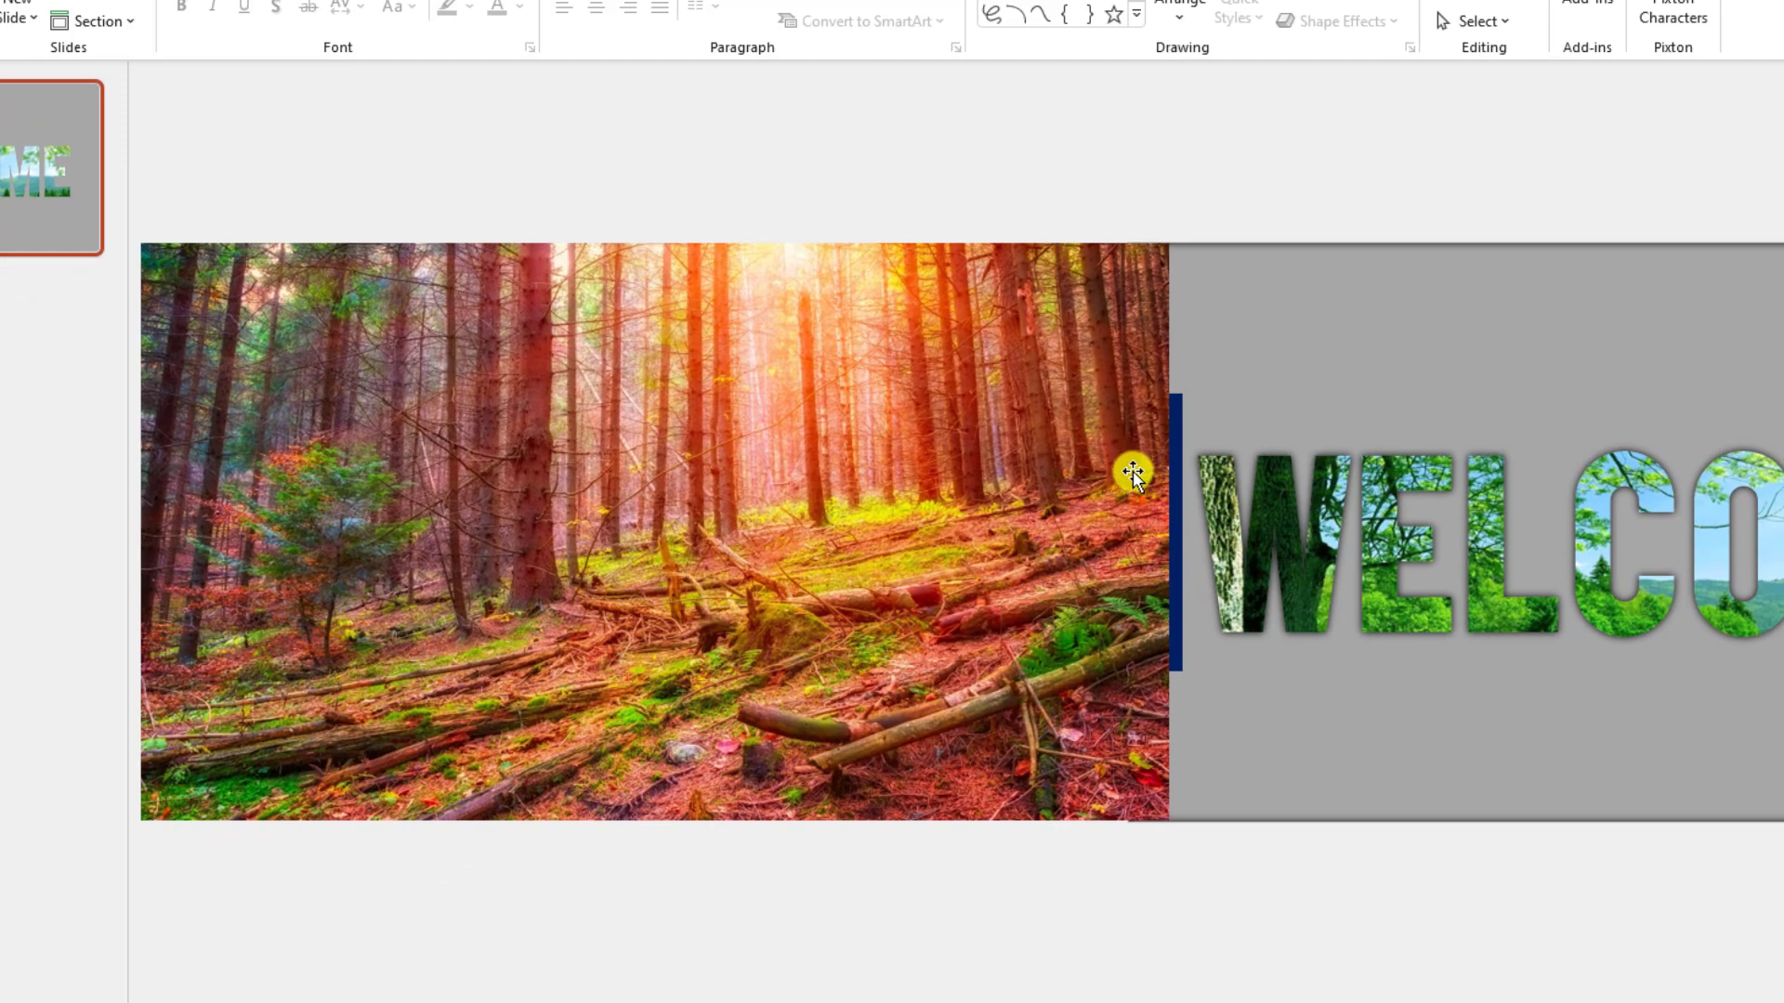
click(1131, 476)
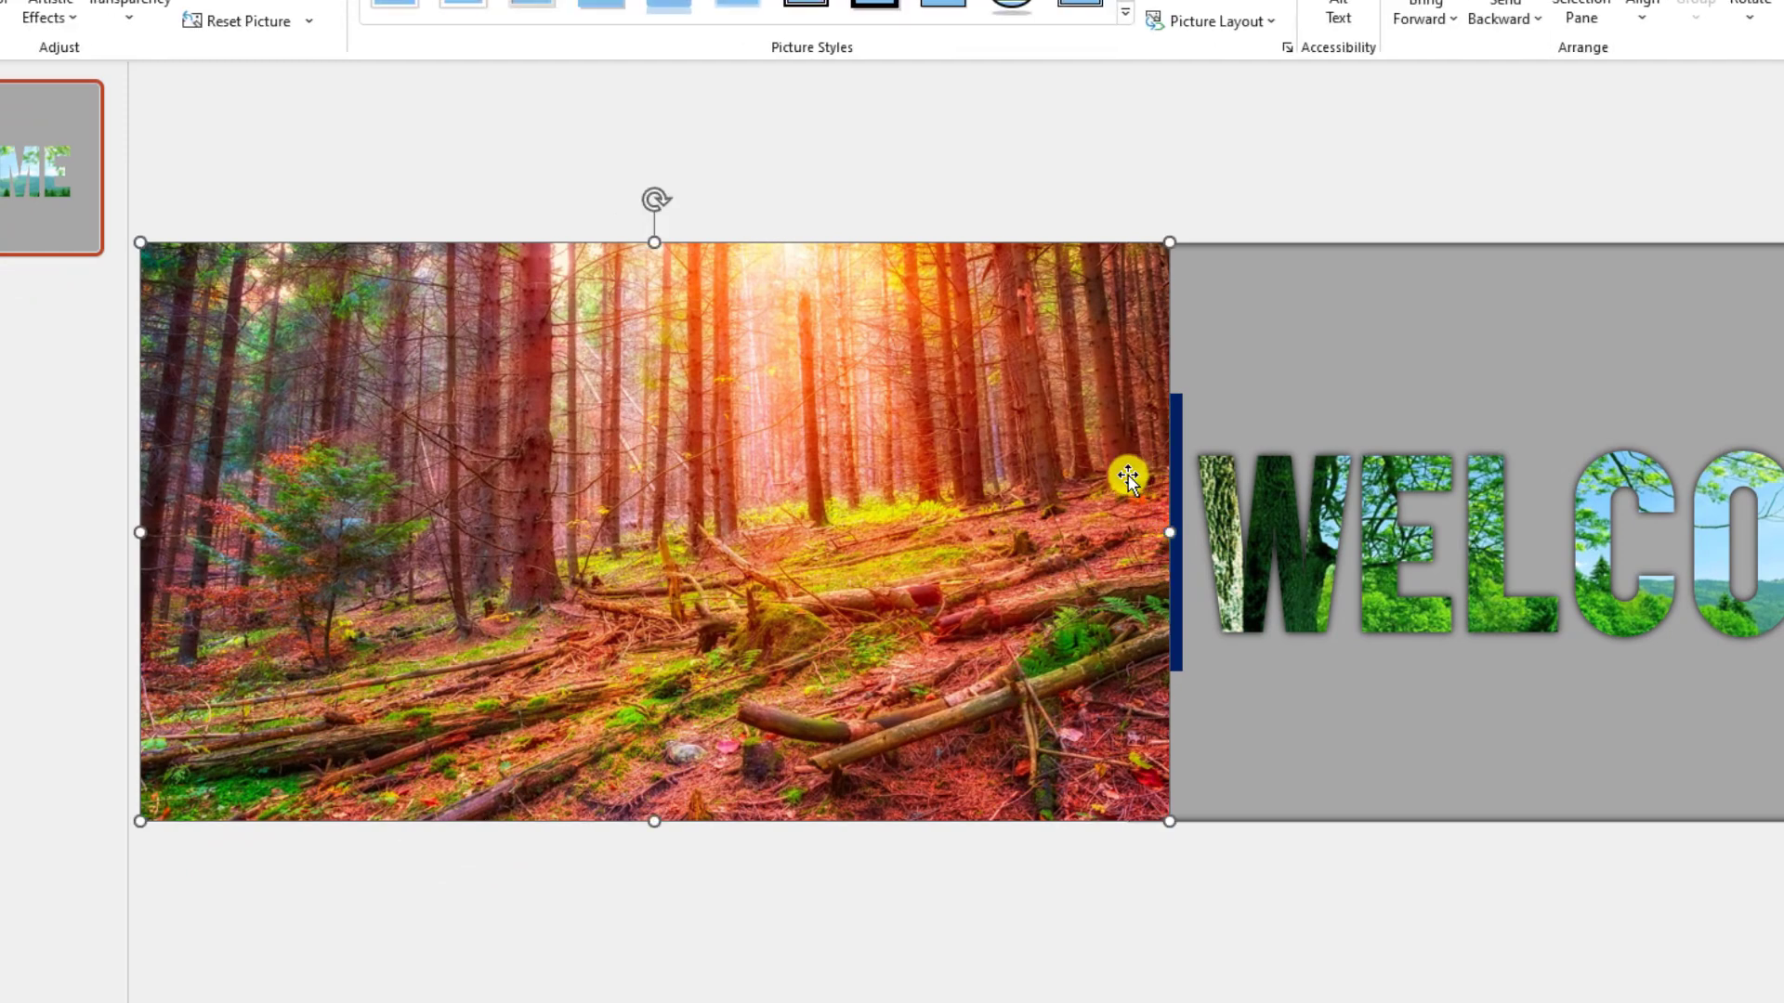
click(1177, 438)
click(1274, 880)
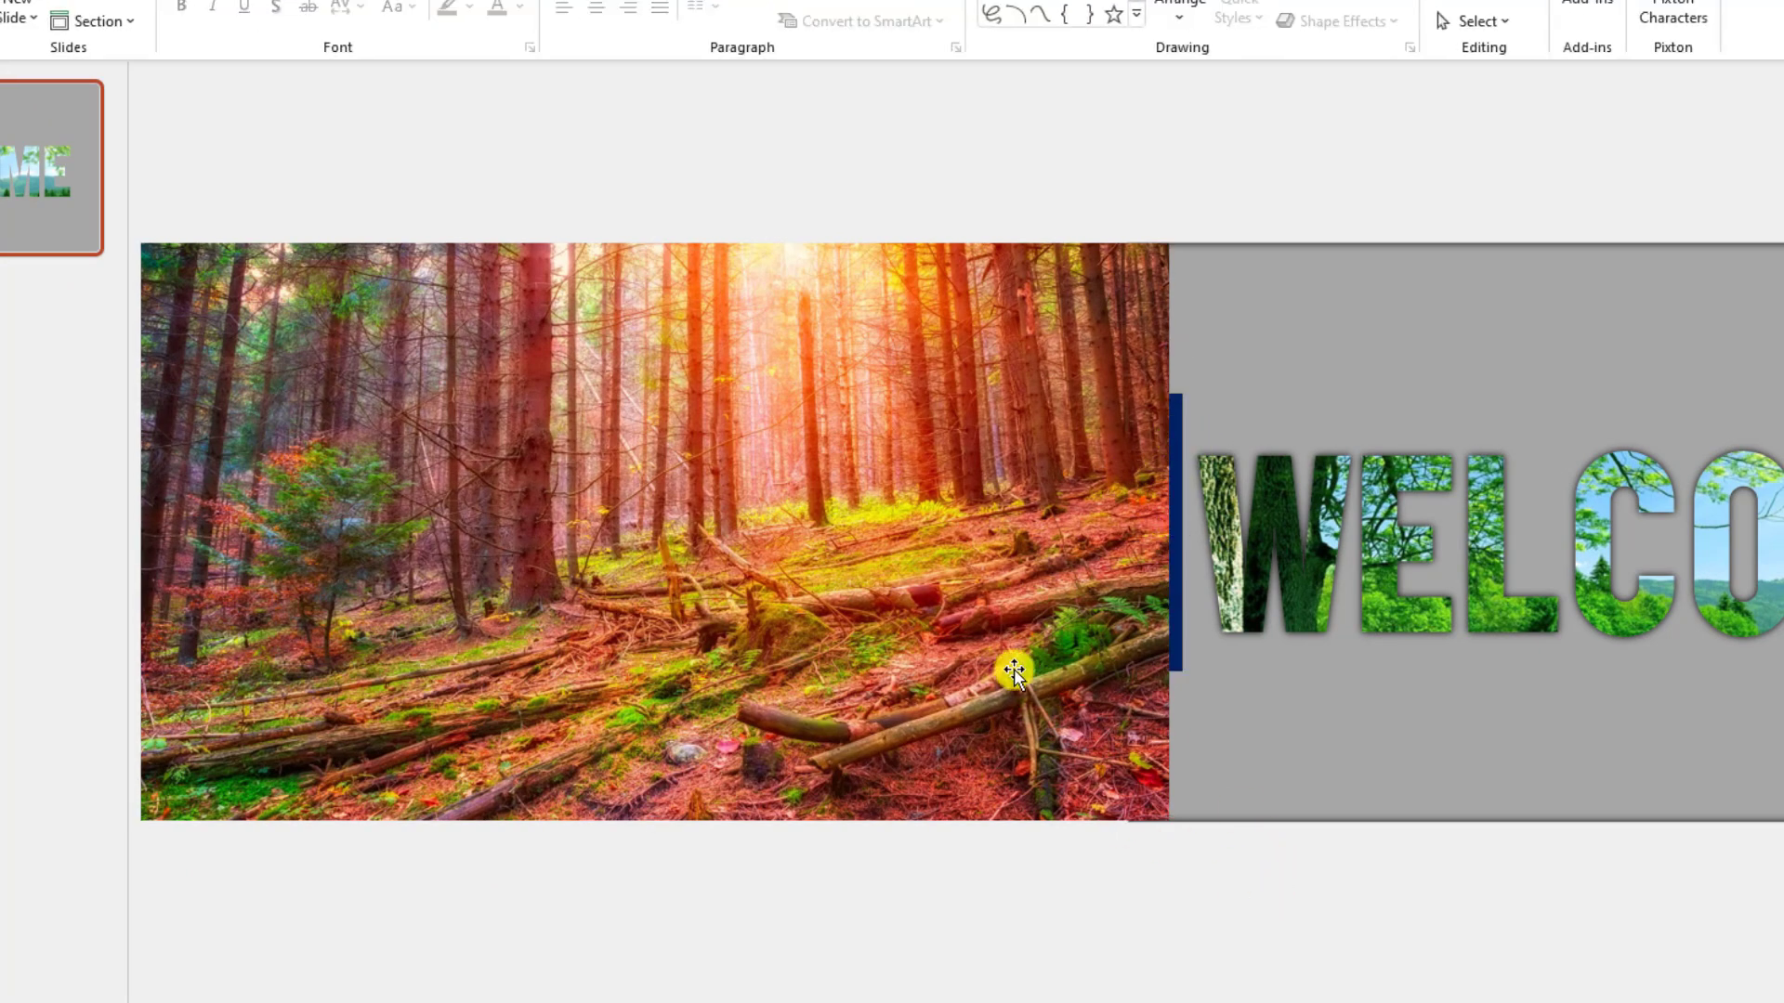
click(1012, 602)
right_click(1012, 588)
mouse_move(1270, 348)
click(1368, 389)
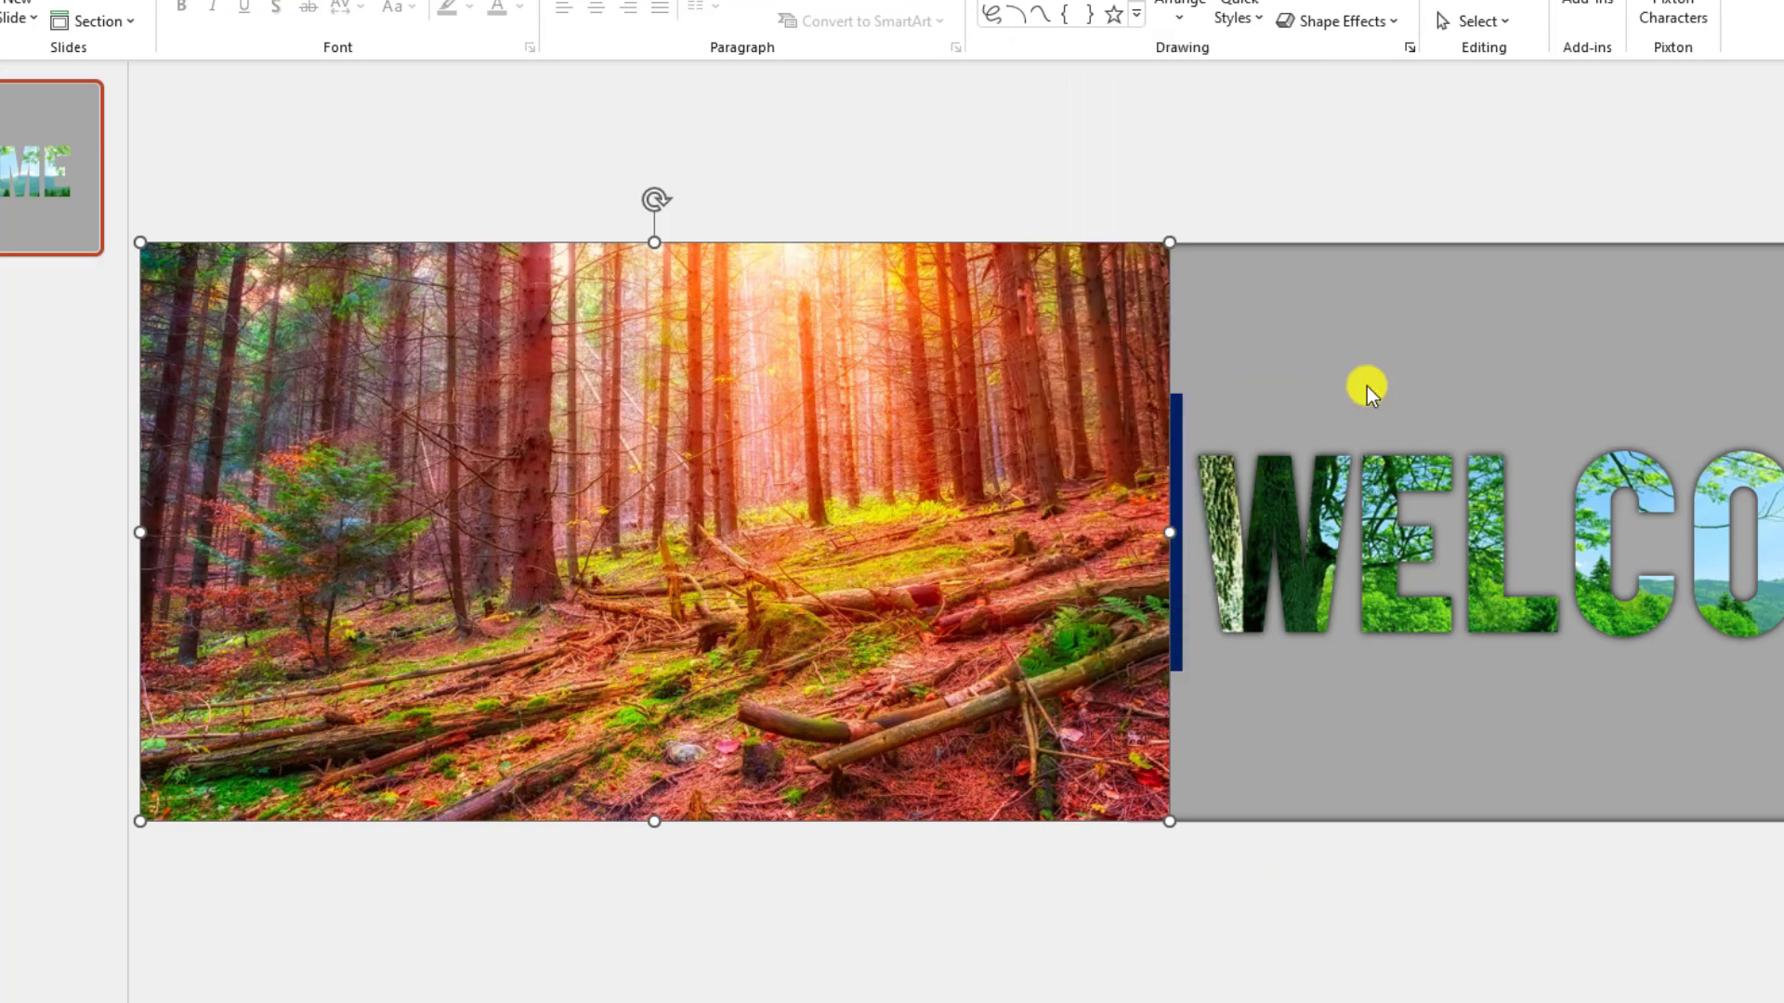
Step: Send the forest photo to the back and slide it right under the panel's left edge
right_click(1023, 524)
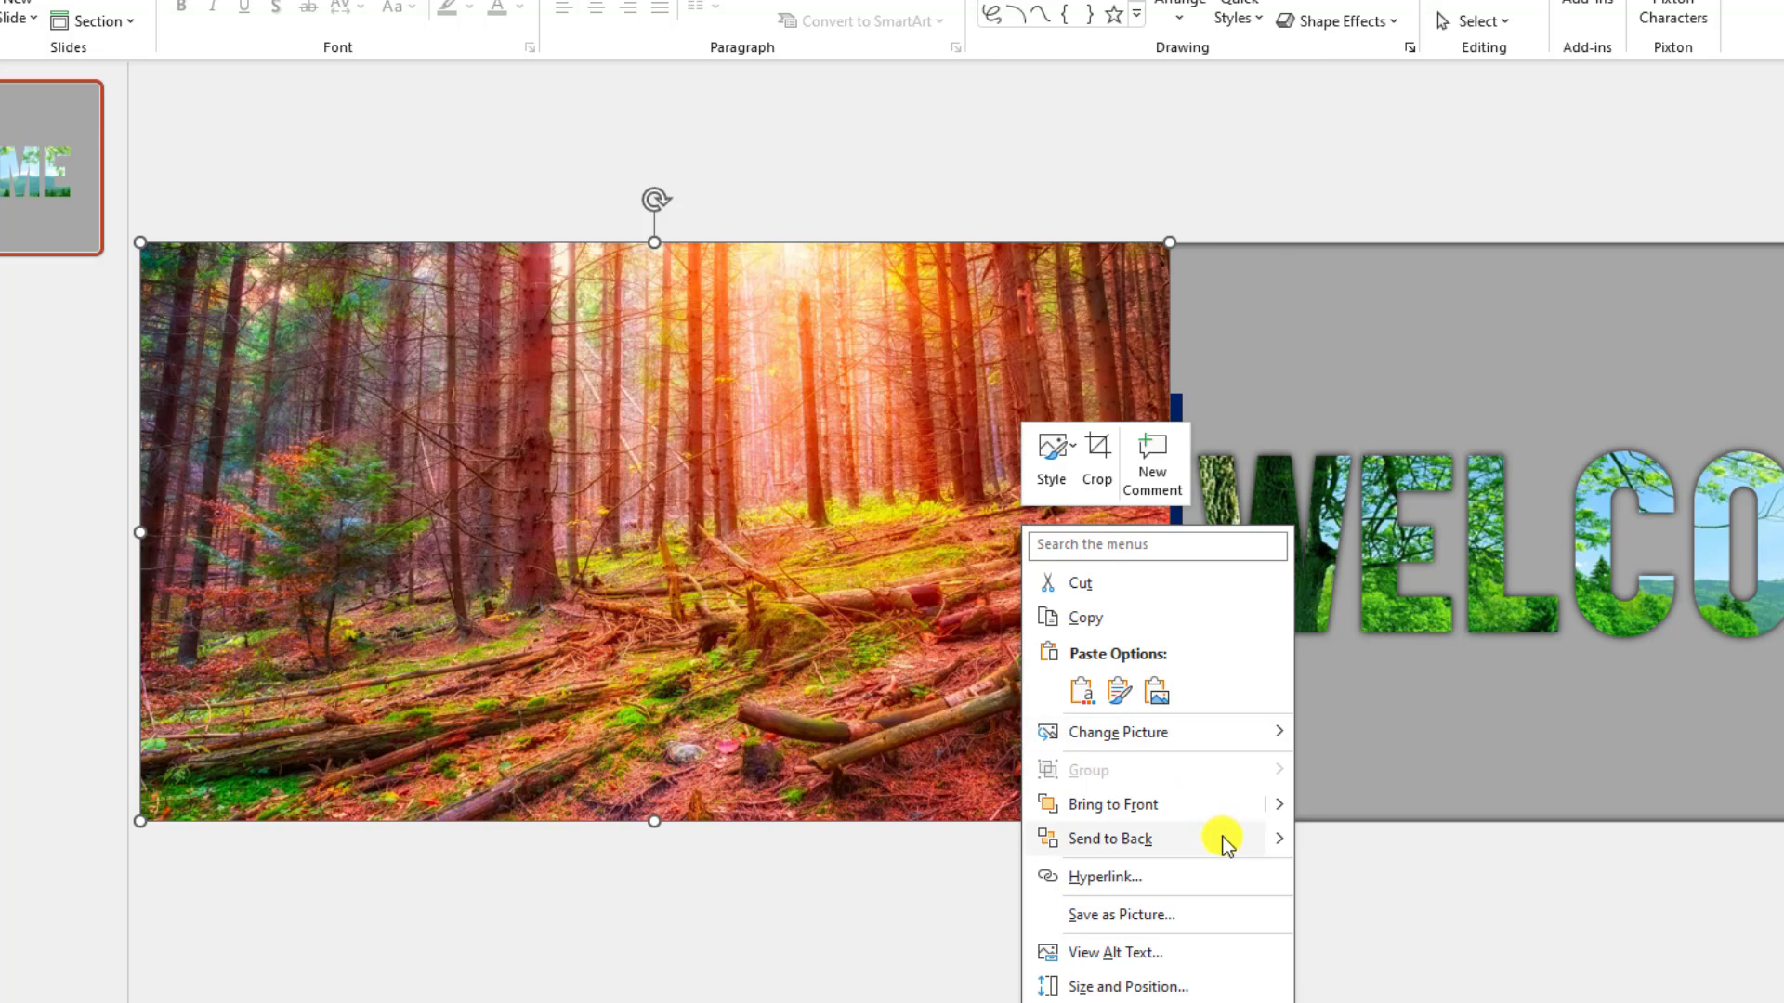
mouse_move(1279, 838)
click(1345, 872)
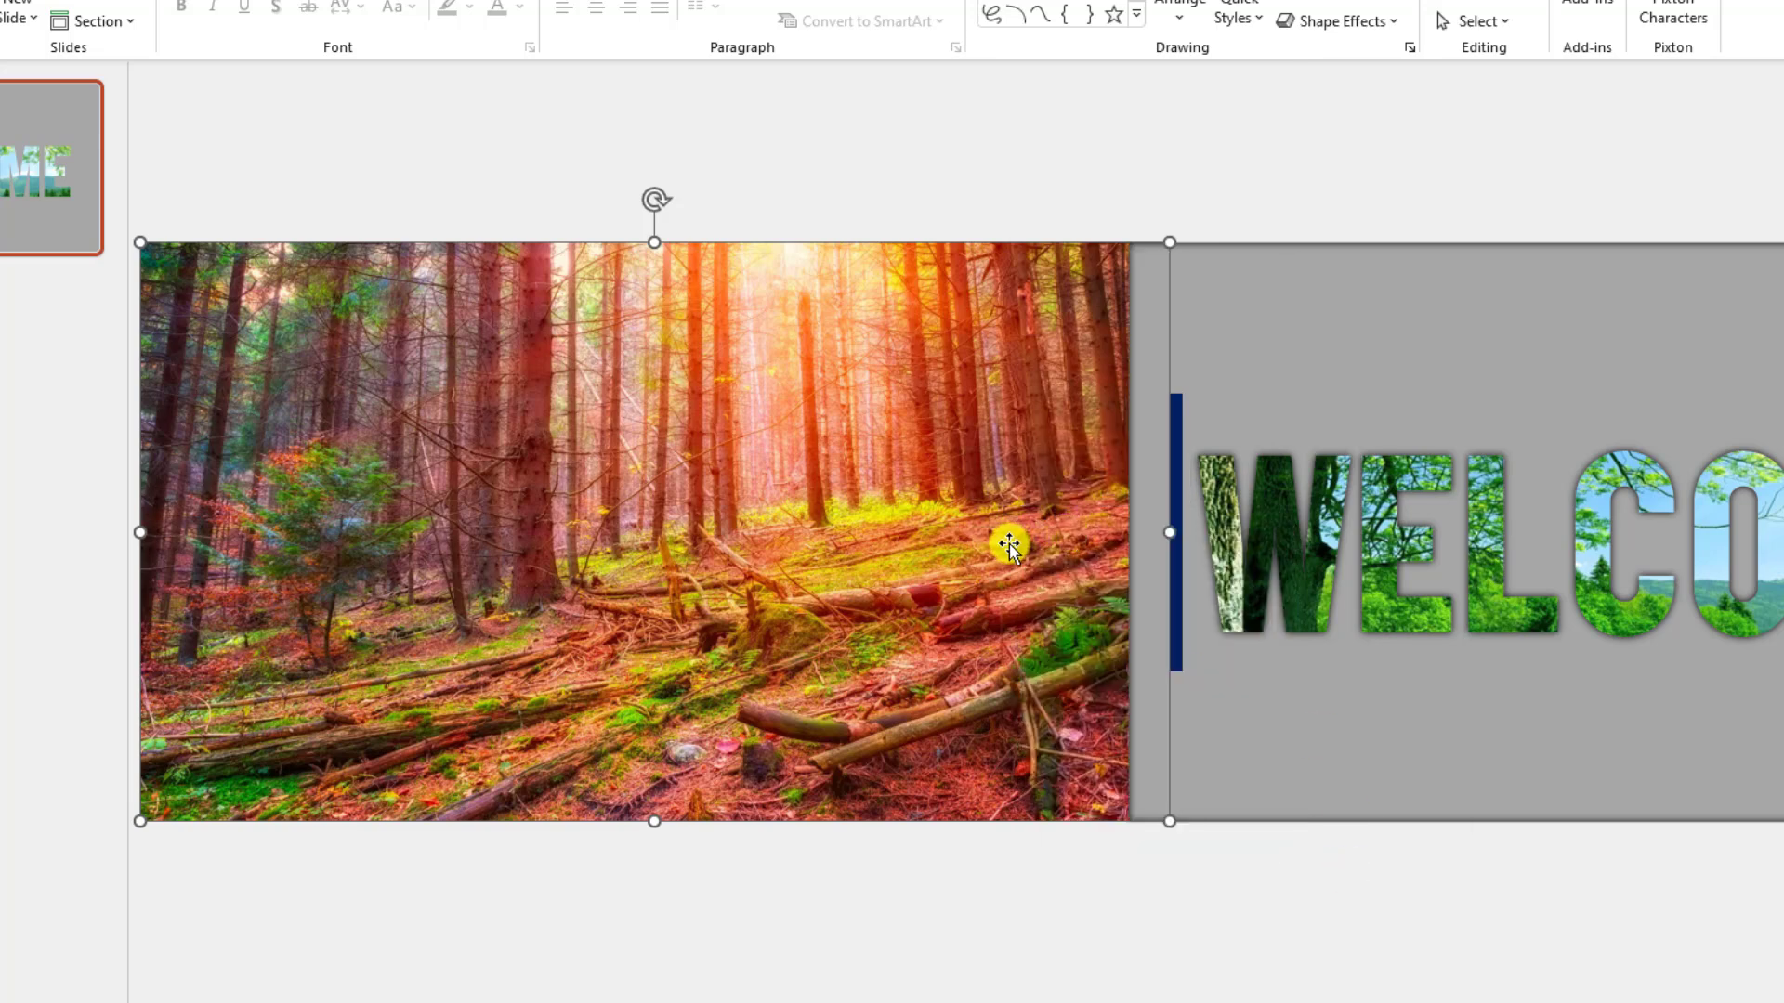
drag(998, 546, 1107, 541)
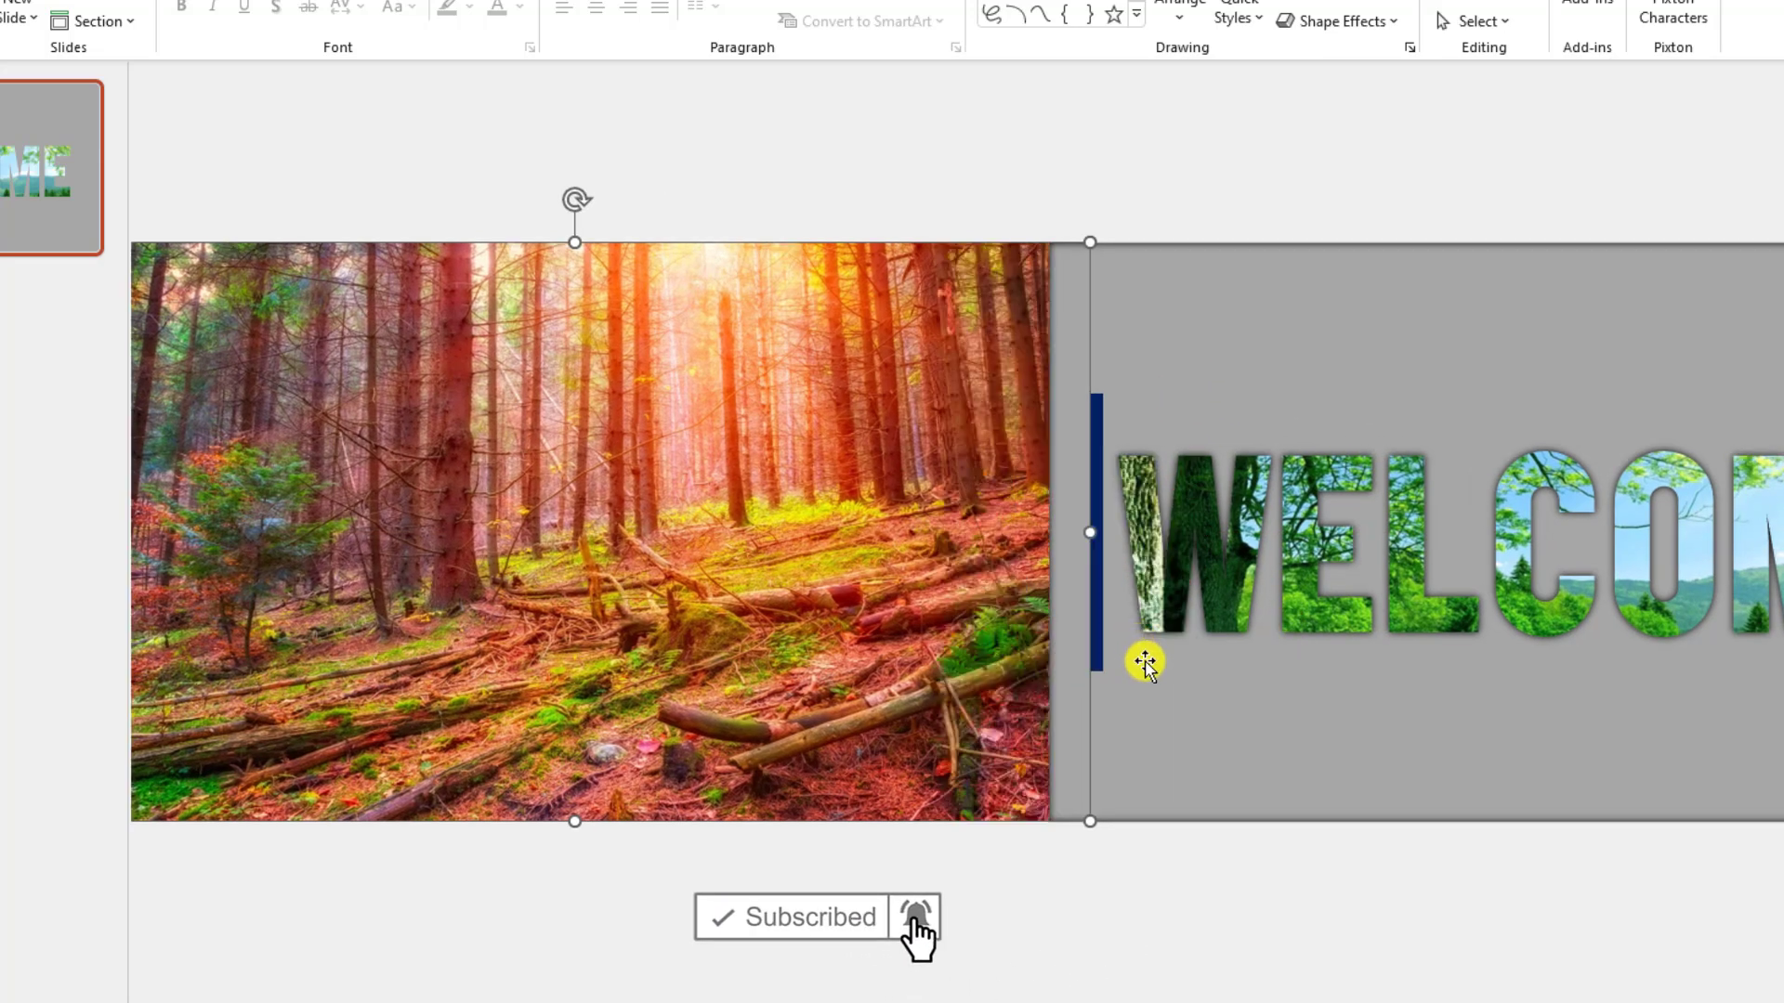
Step: Duplicate the slide, then on slide 2 move the WELCOME panel down
right_click(11, 177)
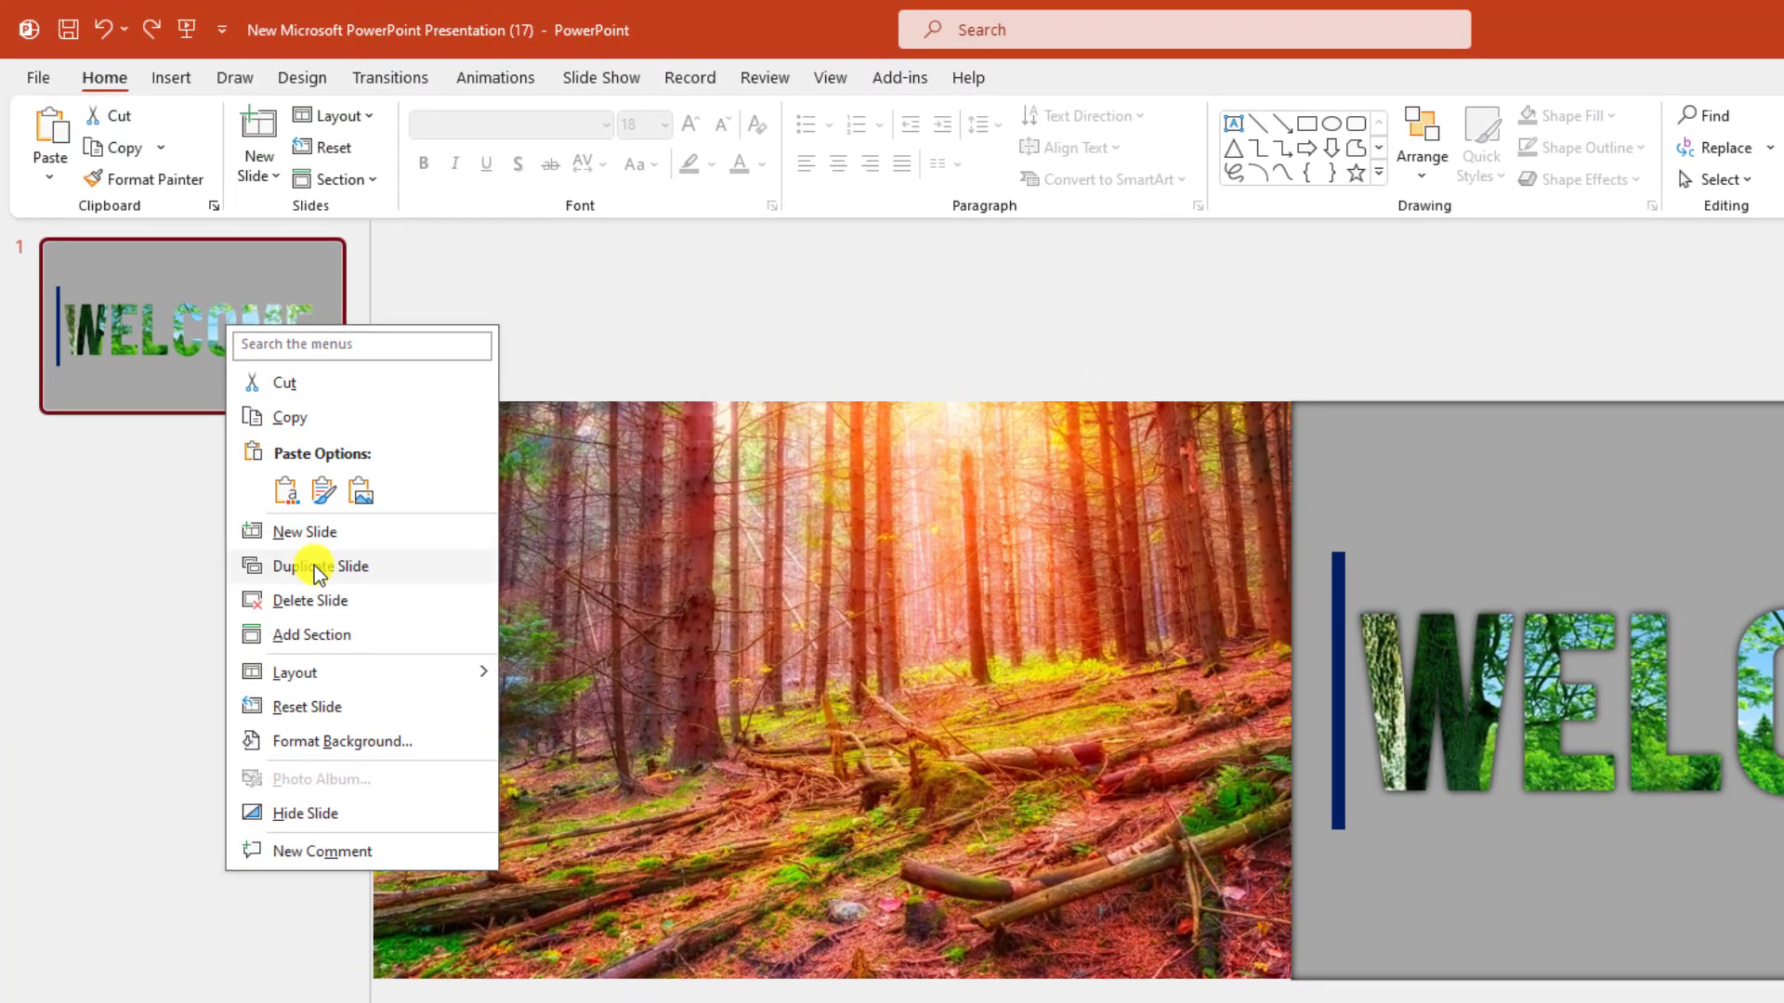
click(277, 543)
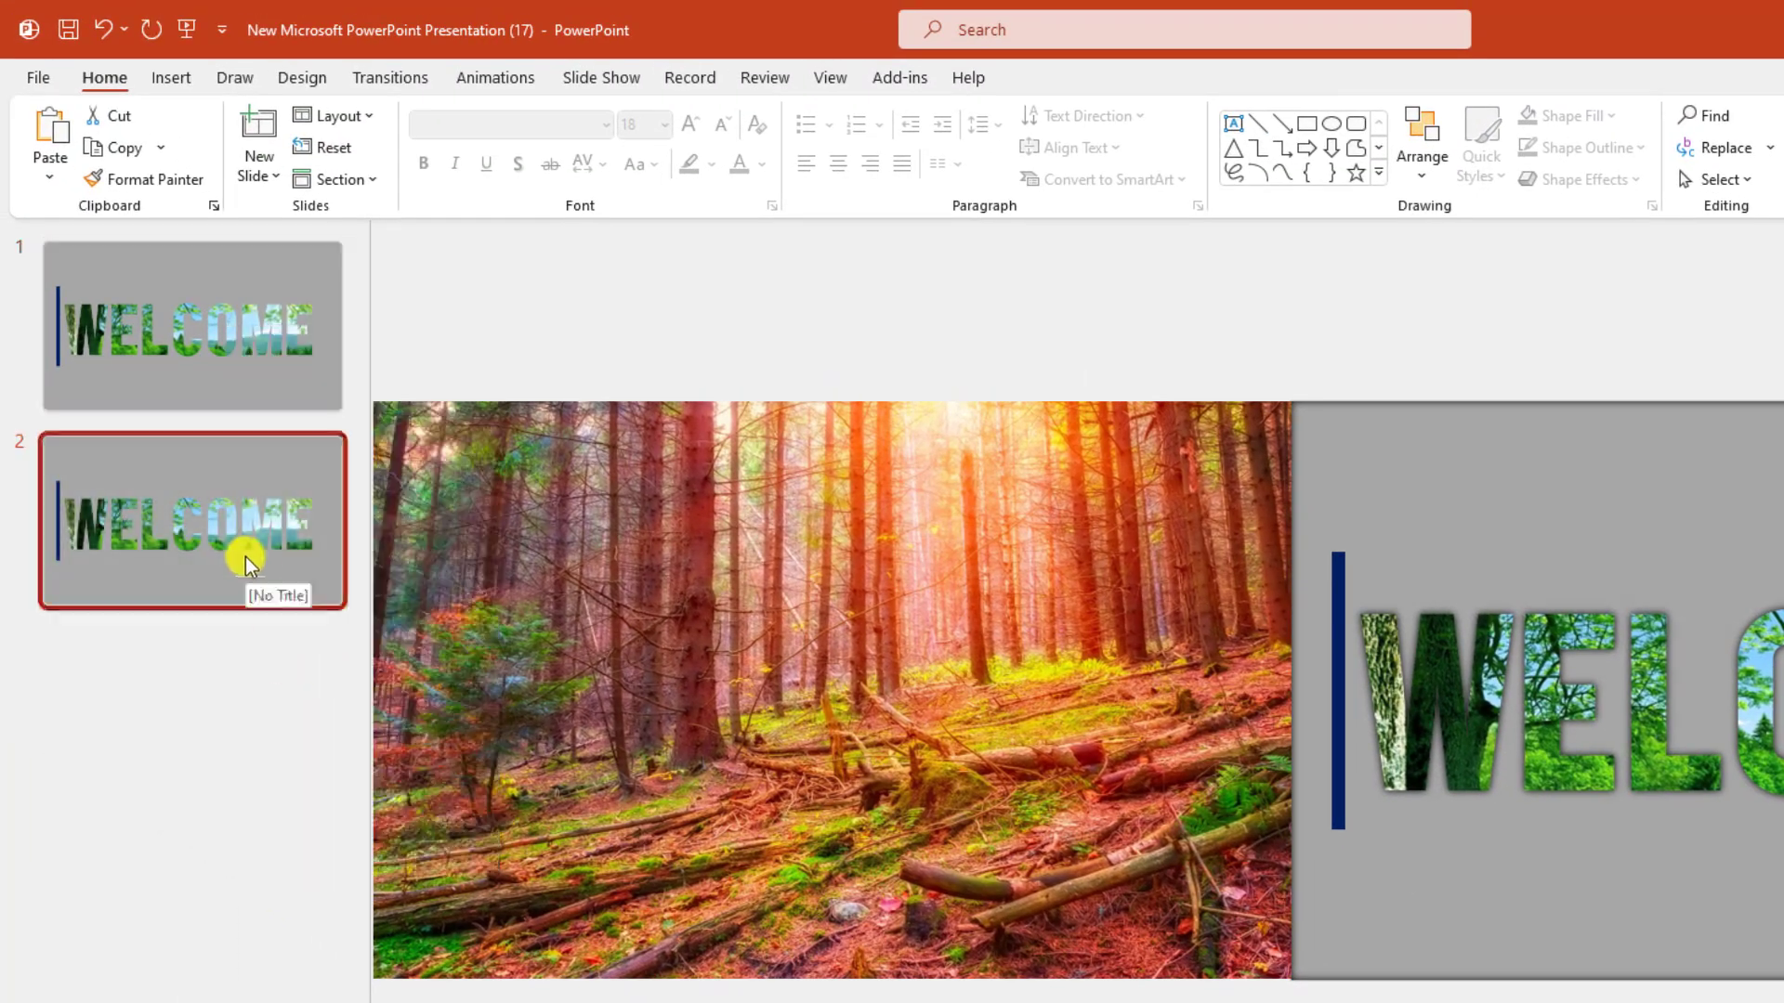
click(1553, 784)
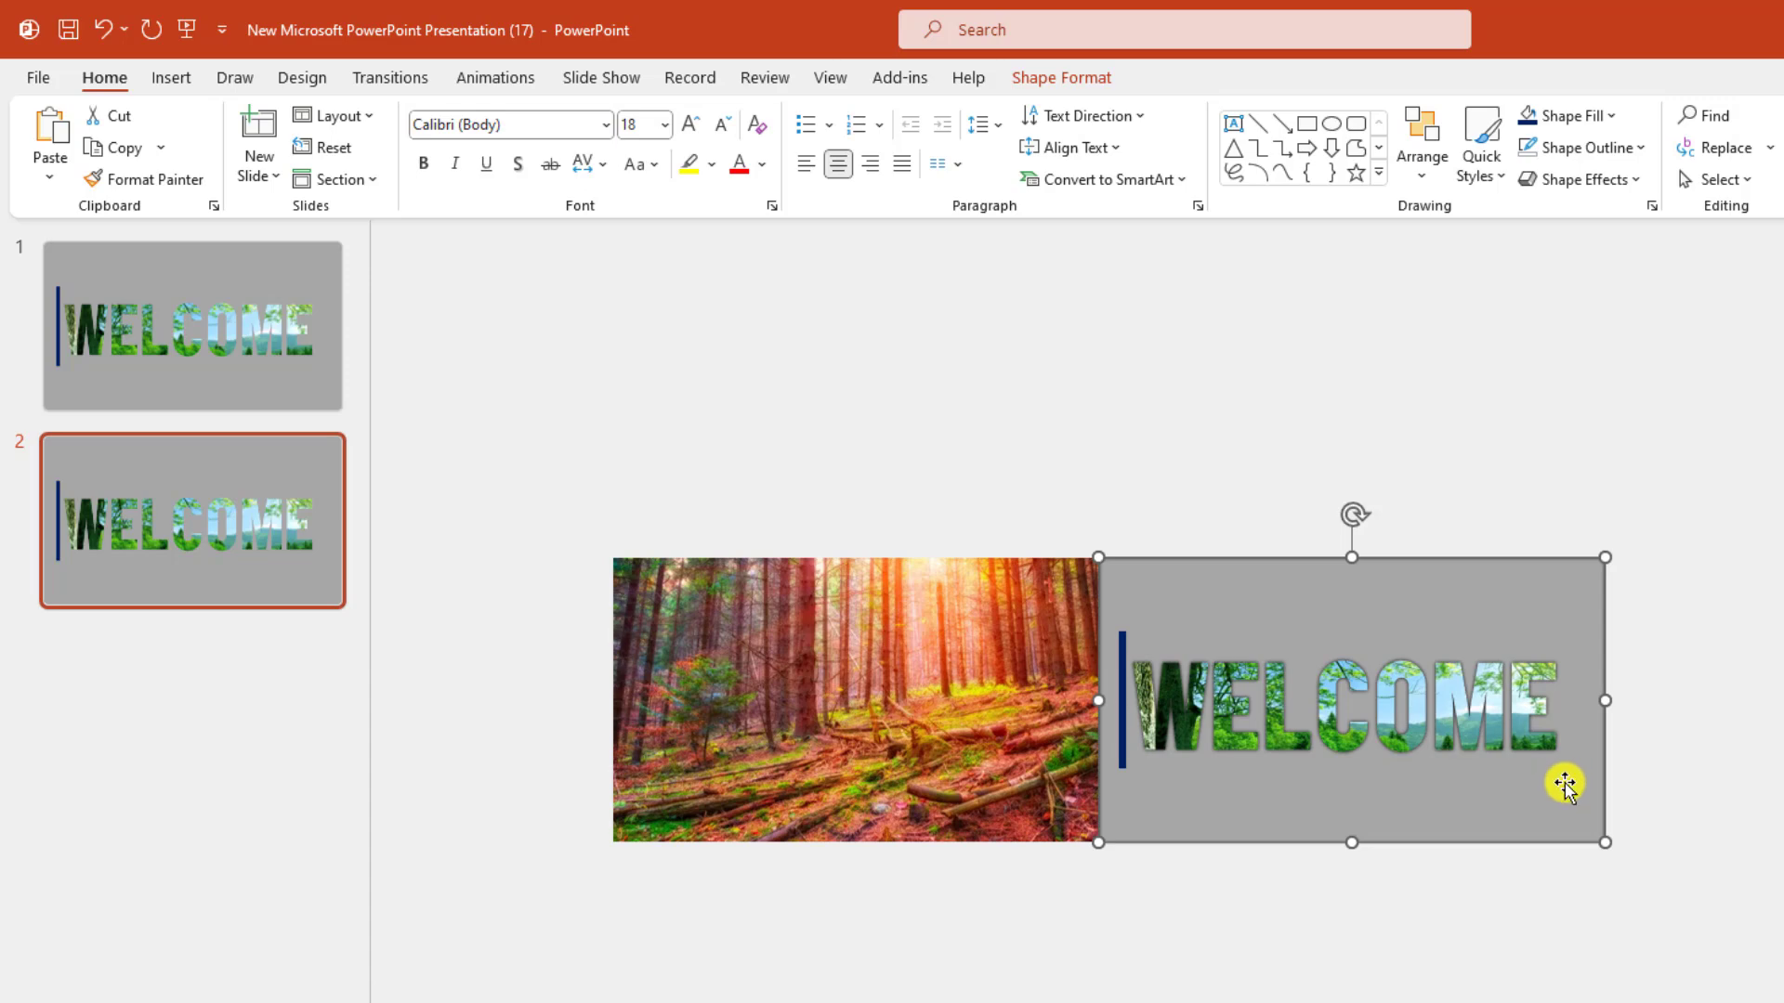
drag(1534, 791, 1534, 831)
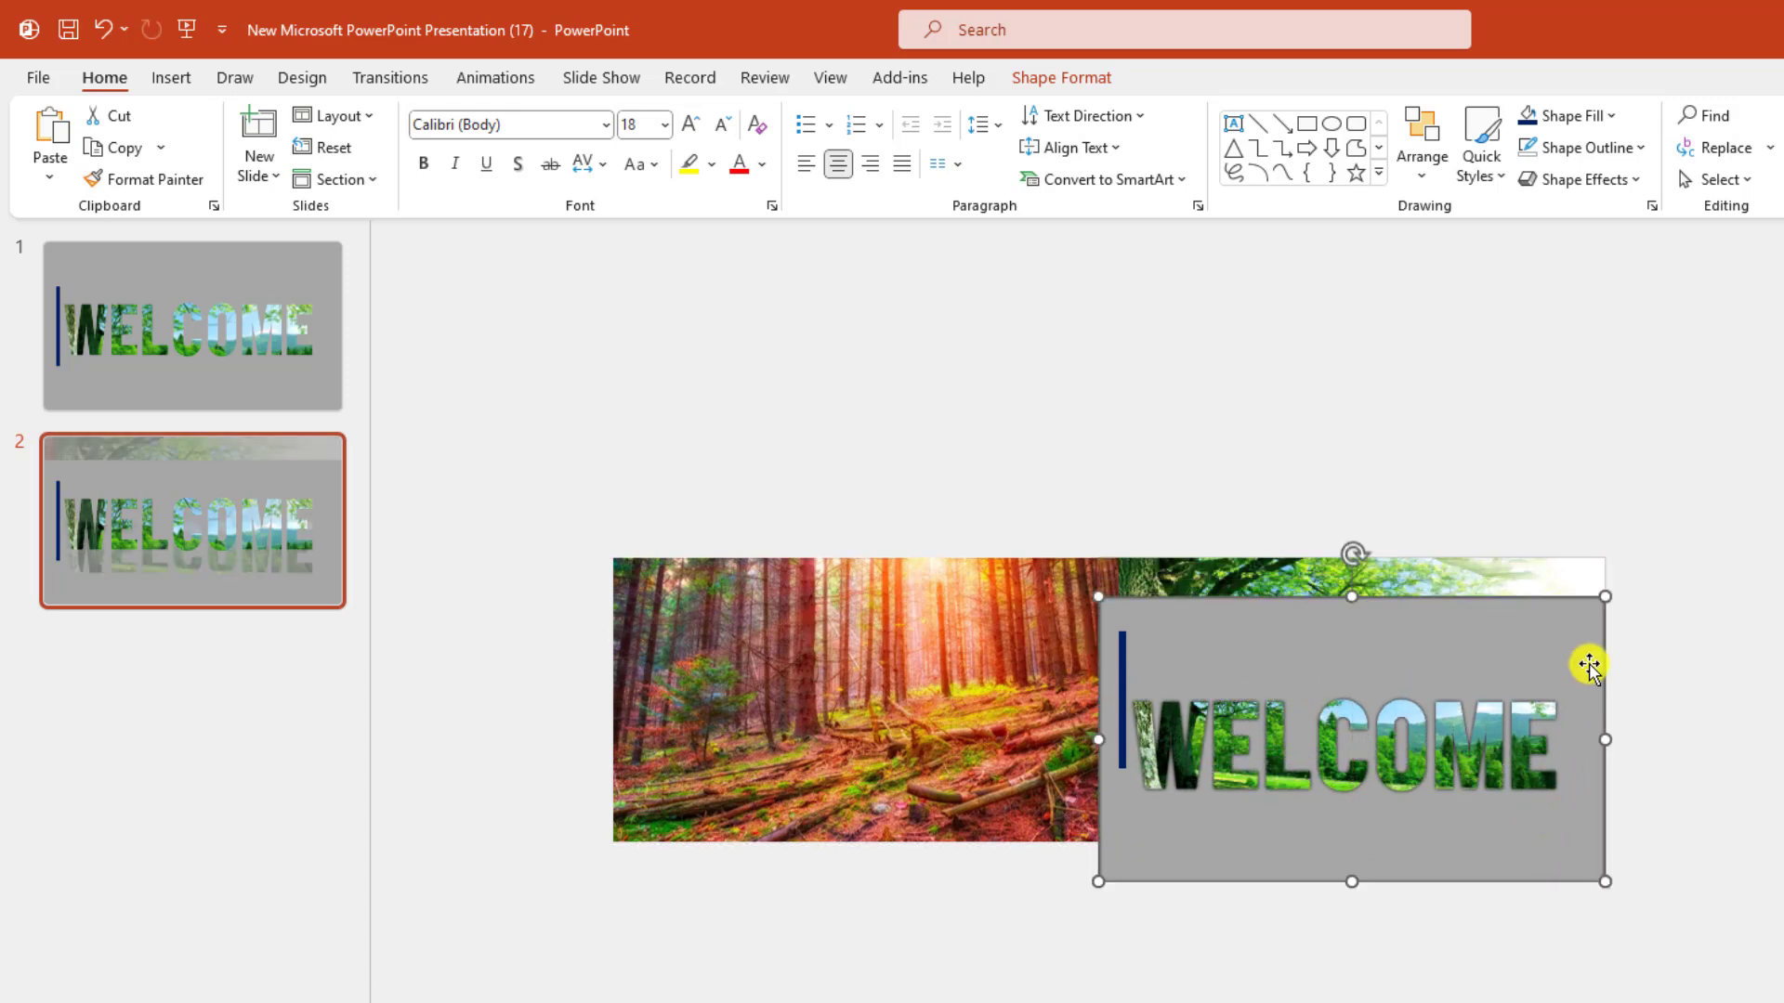
Step: Nudge the green photo right three times, then move the WELCOME panel back up
click(1546, 591)
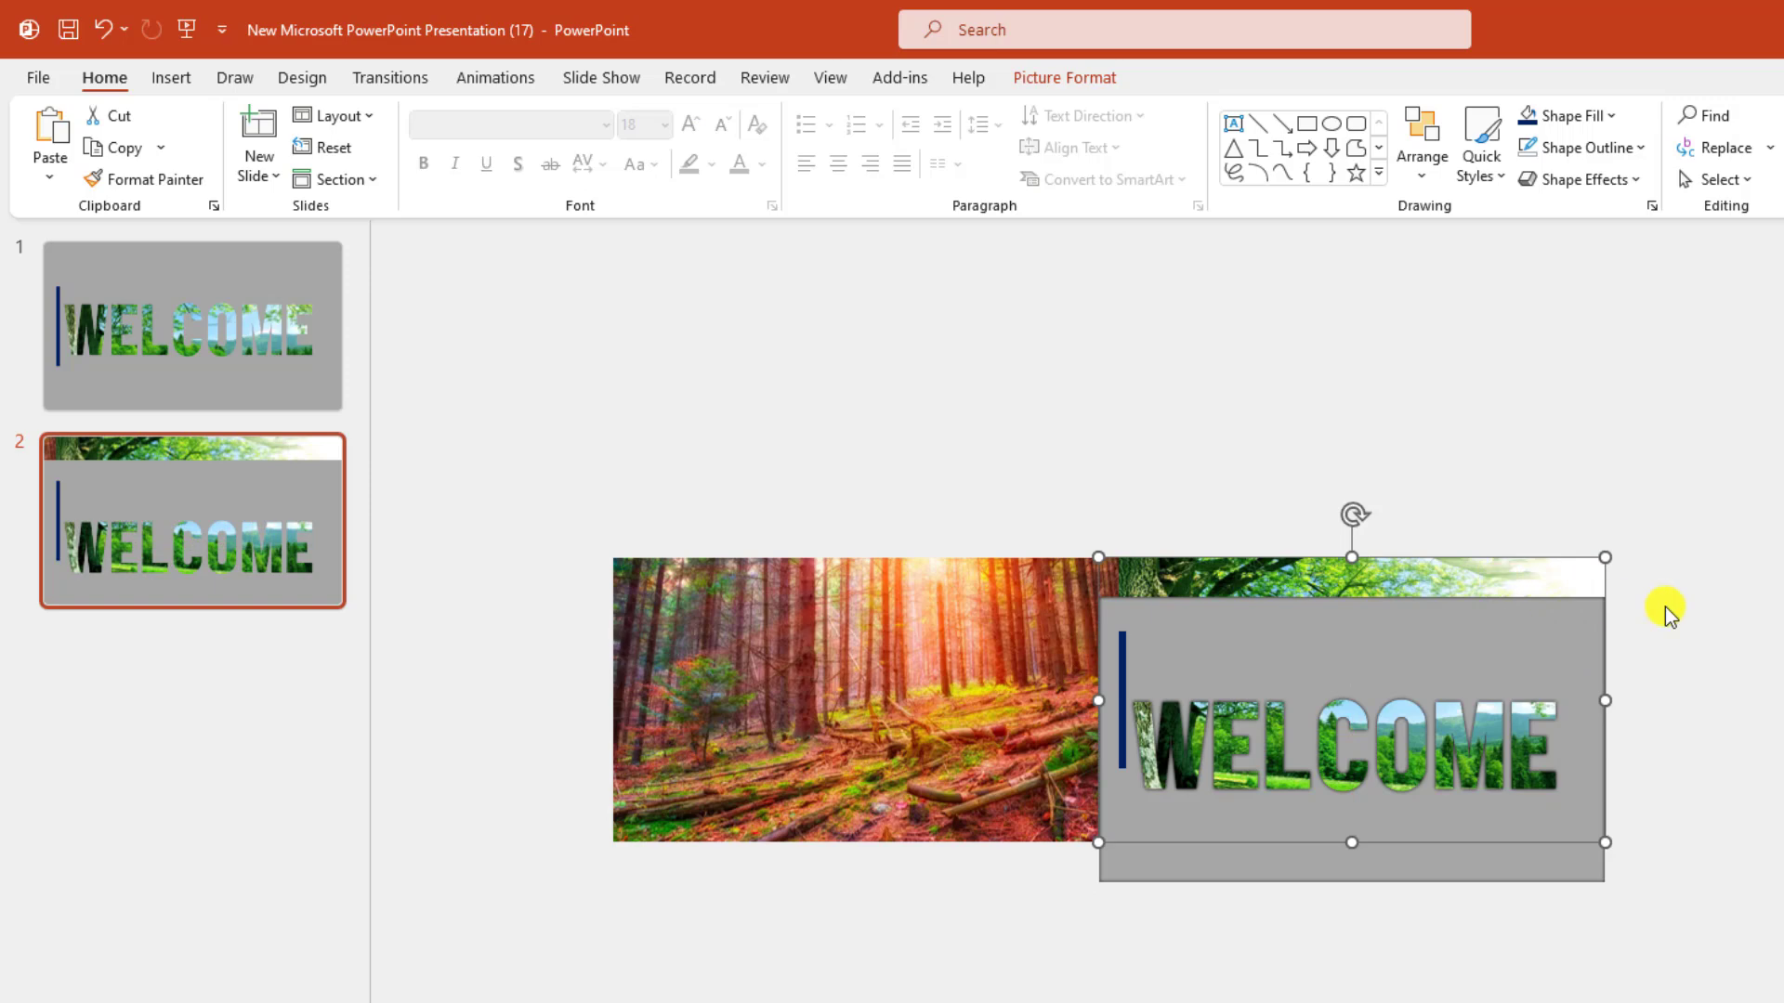
key(Right)
key(Right)
key(Right)
key(Right)
key(Right)
key(Right)
key(Right)
key(Right)
key(Right)
key(Right)
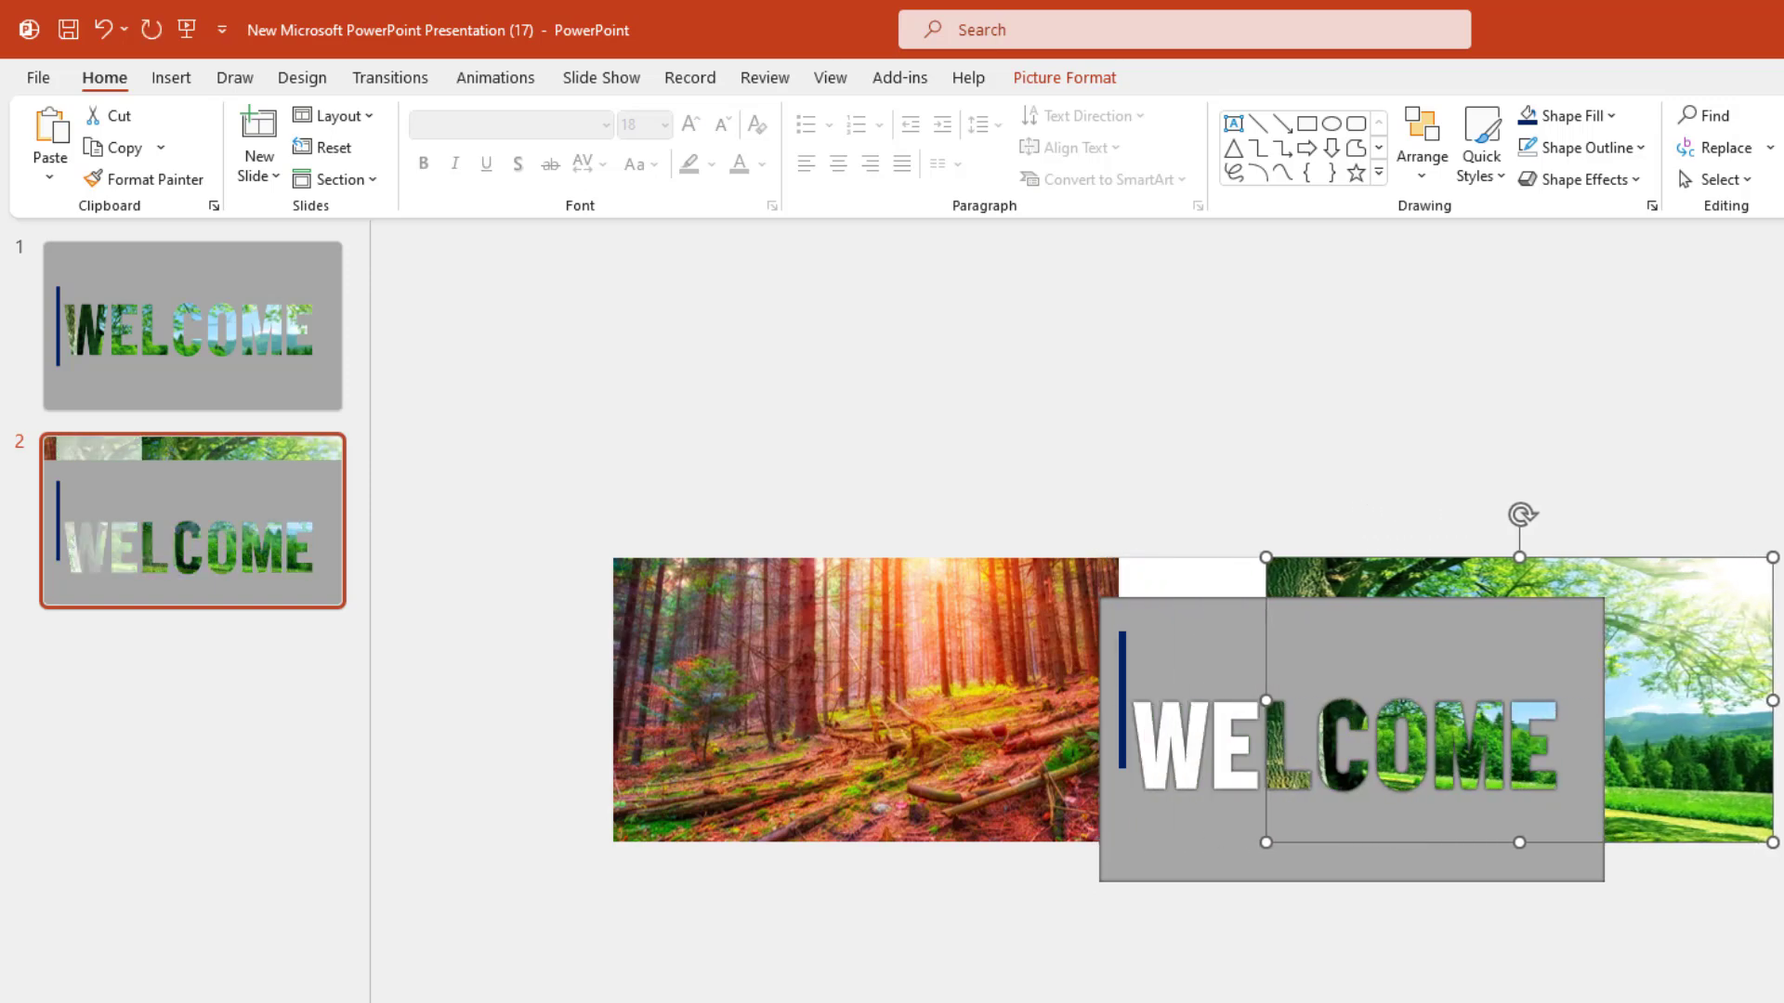
key(Right)
key(Right)
key(Right)
key(Right)
key(Right)
key(Right)
key(Right)
key(Right)
key(Right)
key(Right)
key(Right)
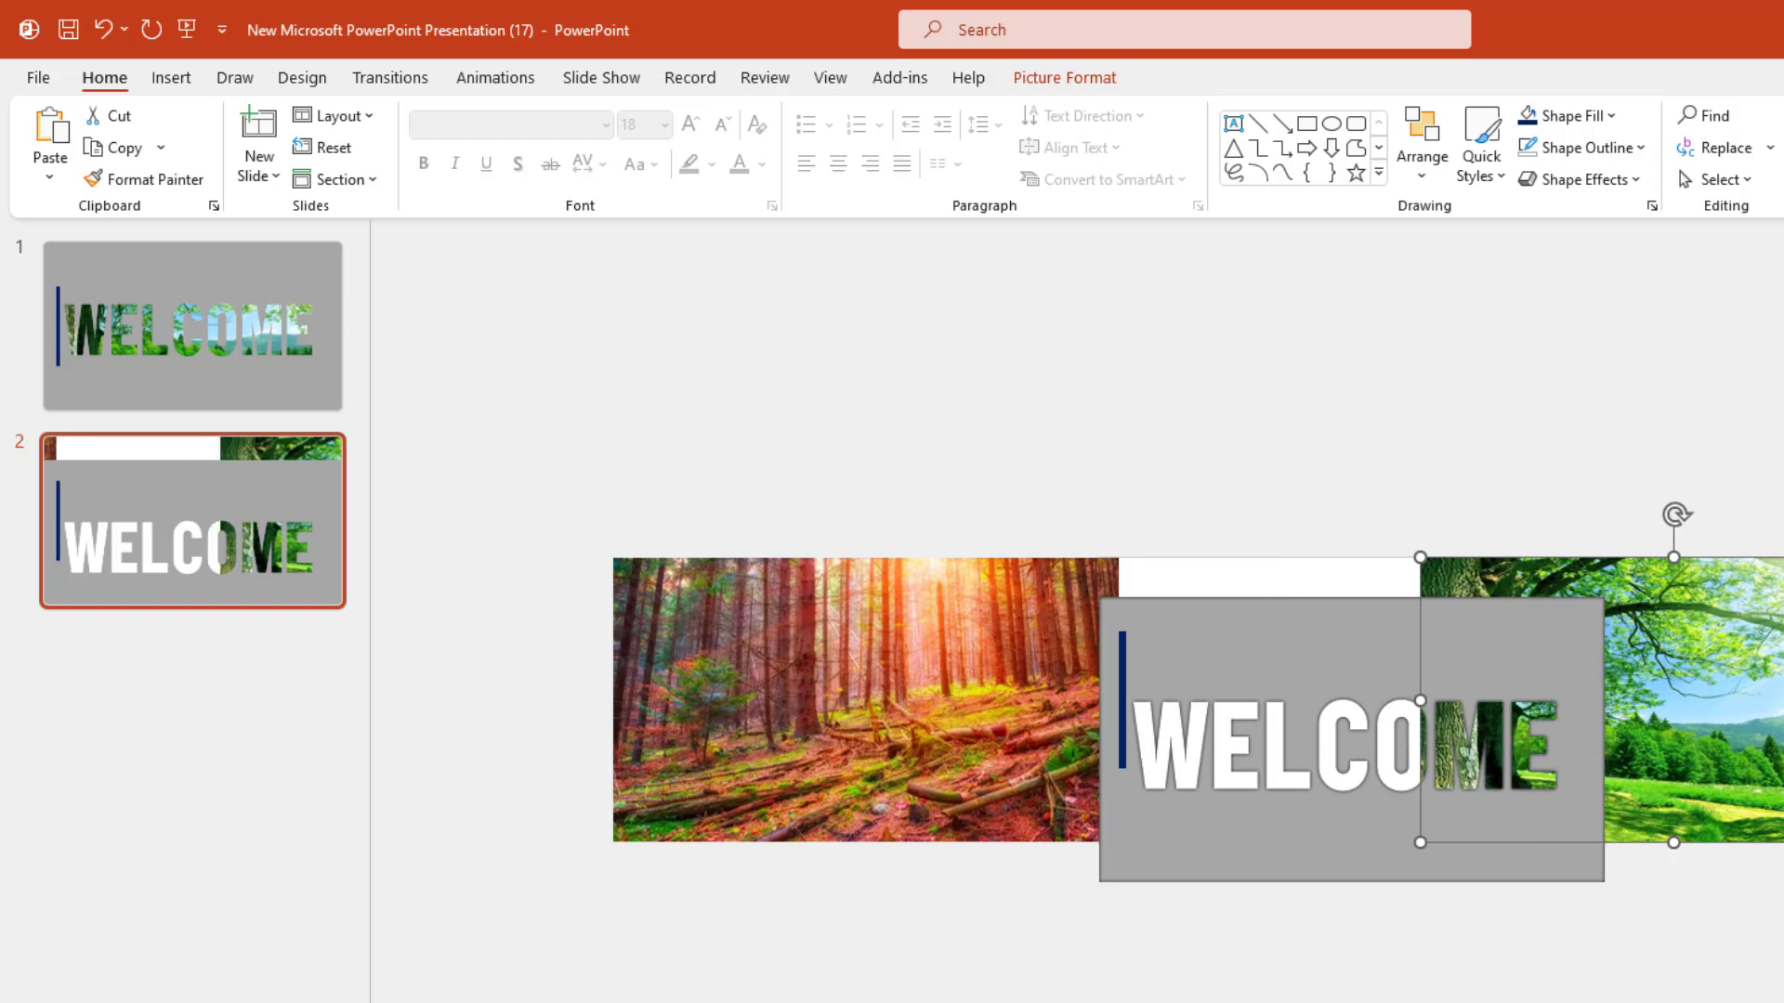
key(Right)
key(Right)
click(1259, 861)
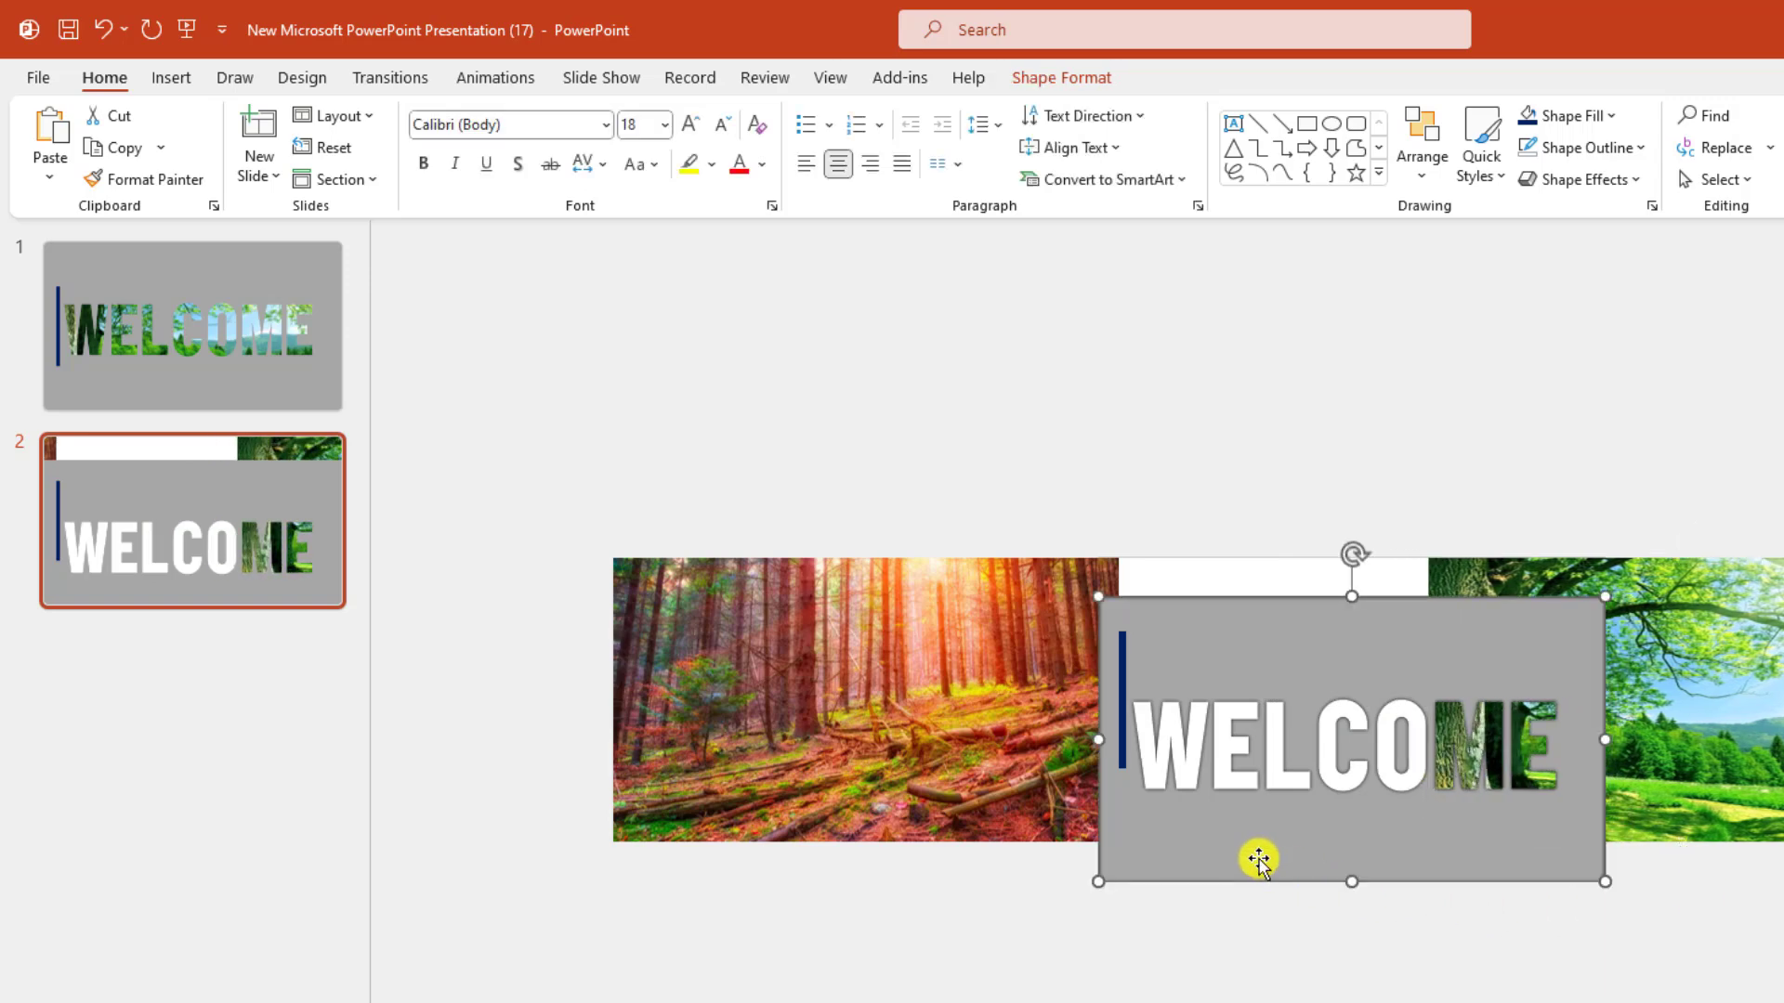
key(Up)
key(Up)
key(Up)
key(Up)
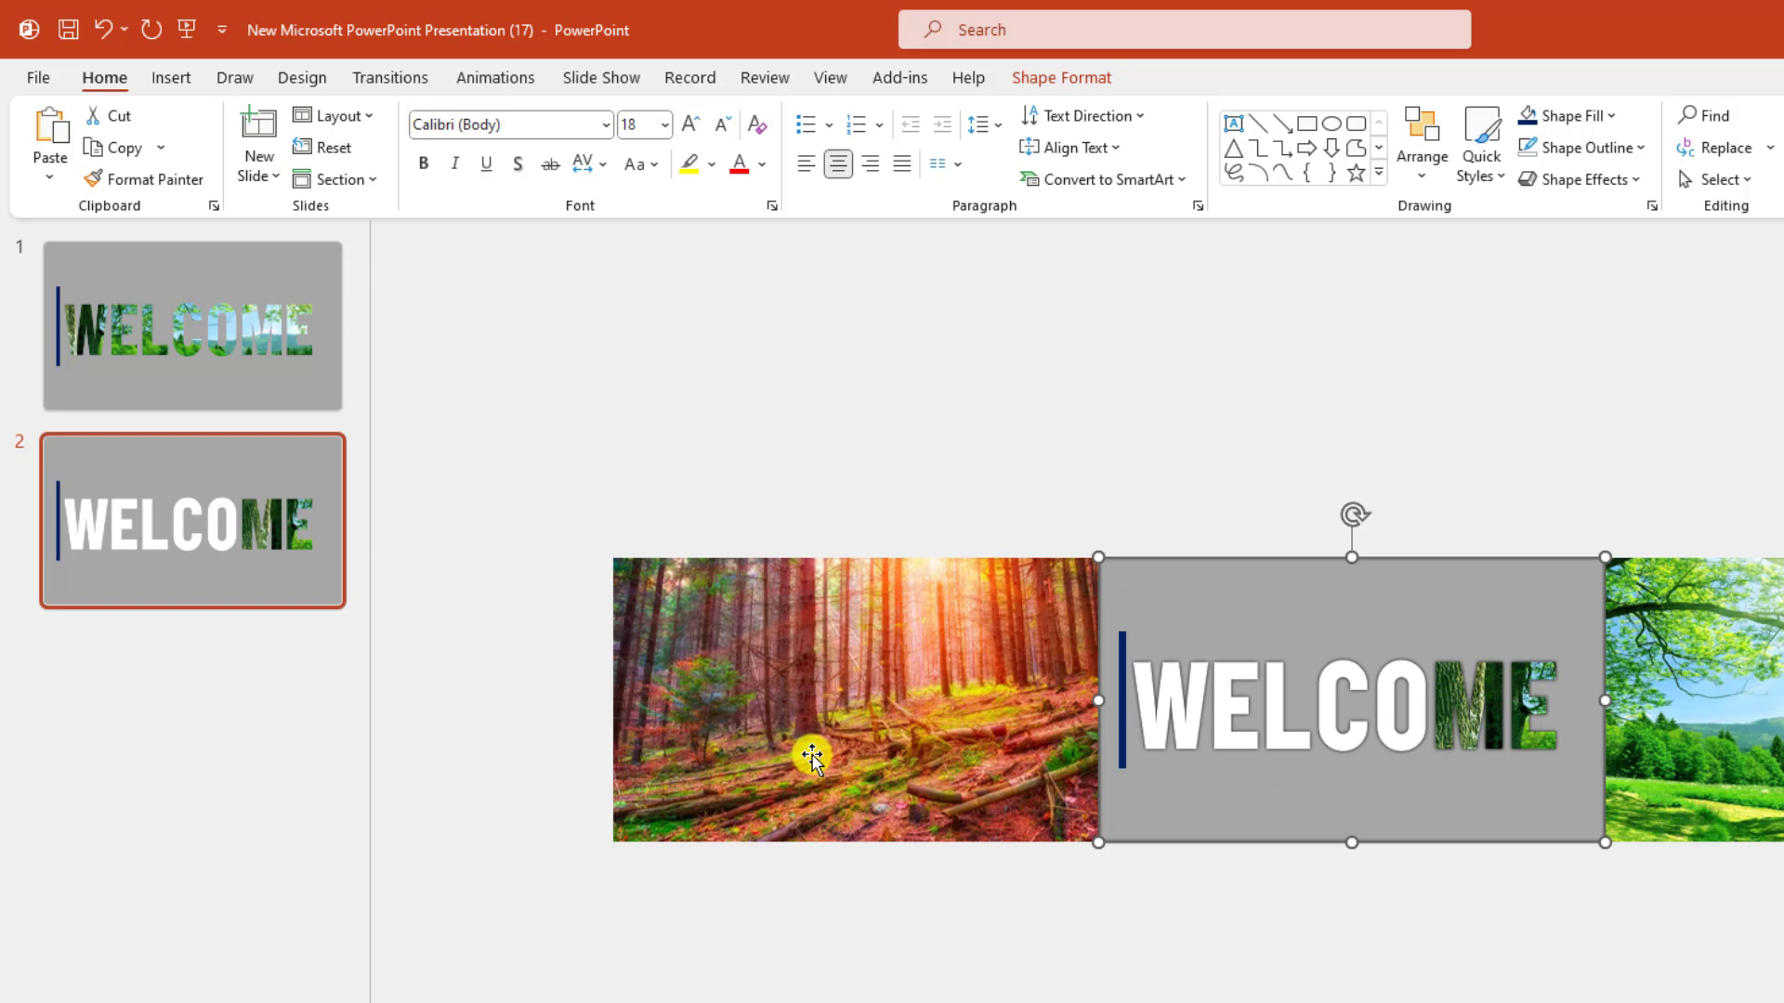
click(810, 754)
ctrl+scroll(1089, 839, up, 3)
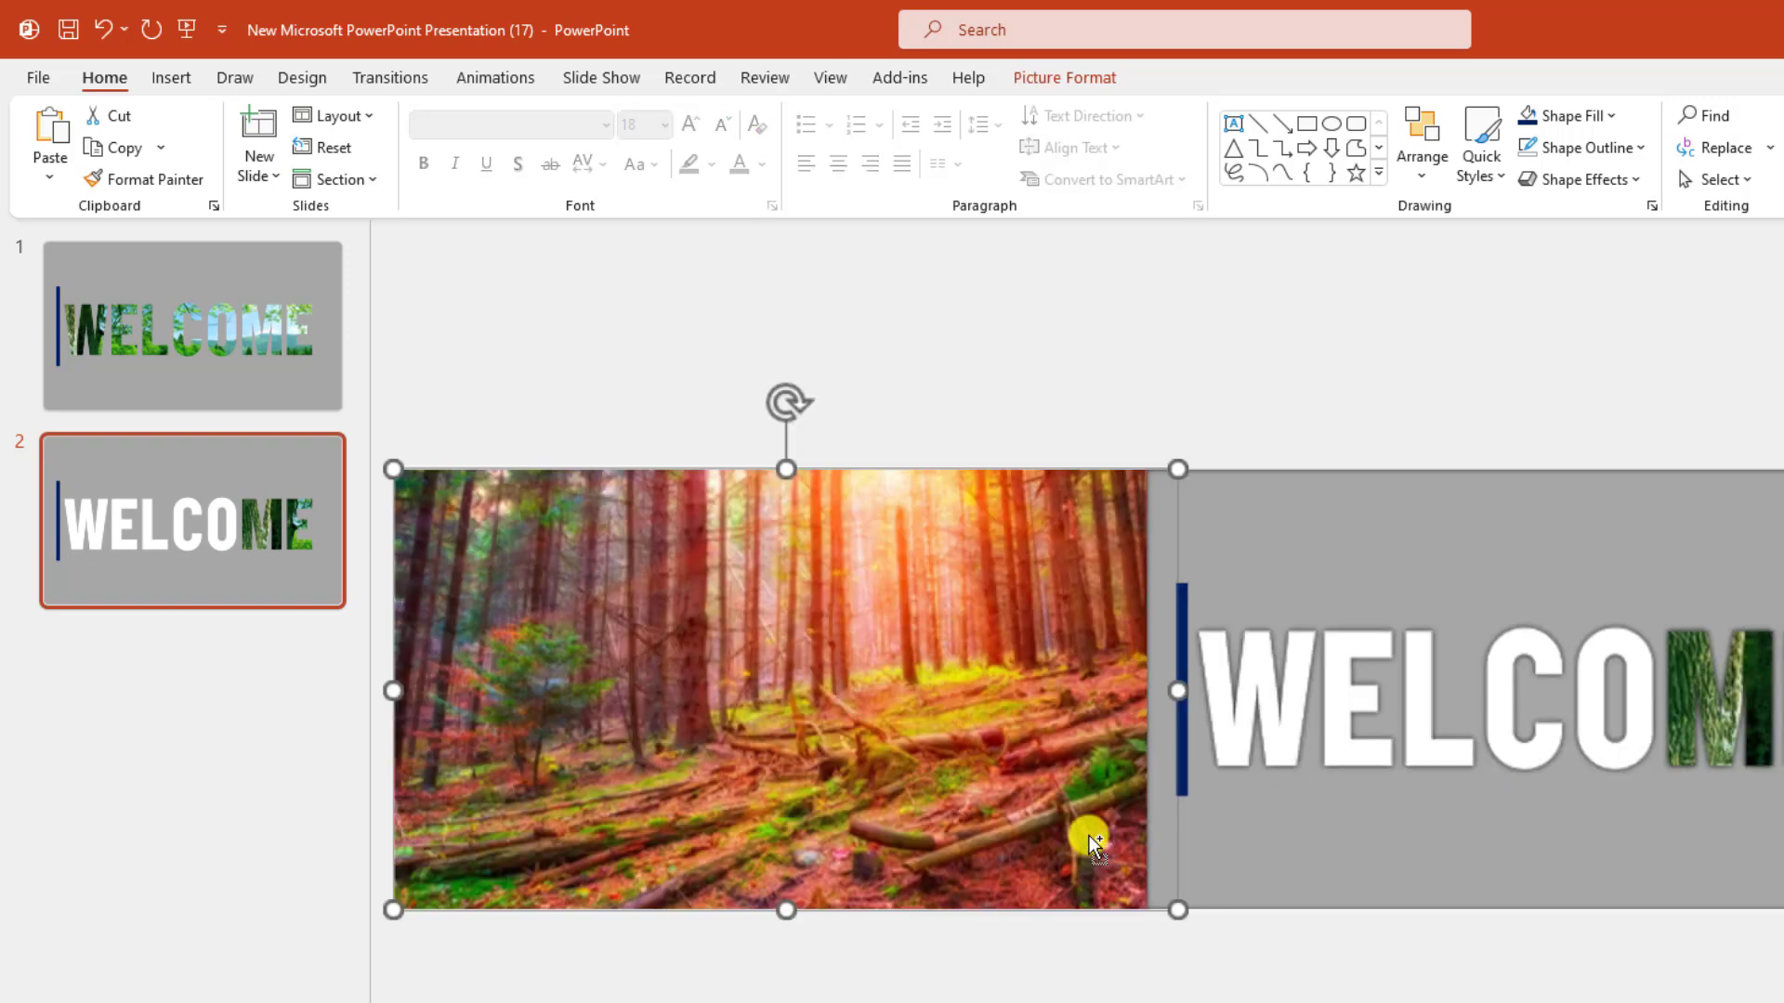
Step: Nudge the forest photo and blue bar right three times, then compare slide 2 with slide 1
click(1179, 759)
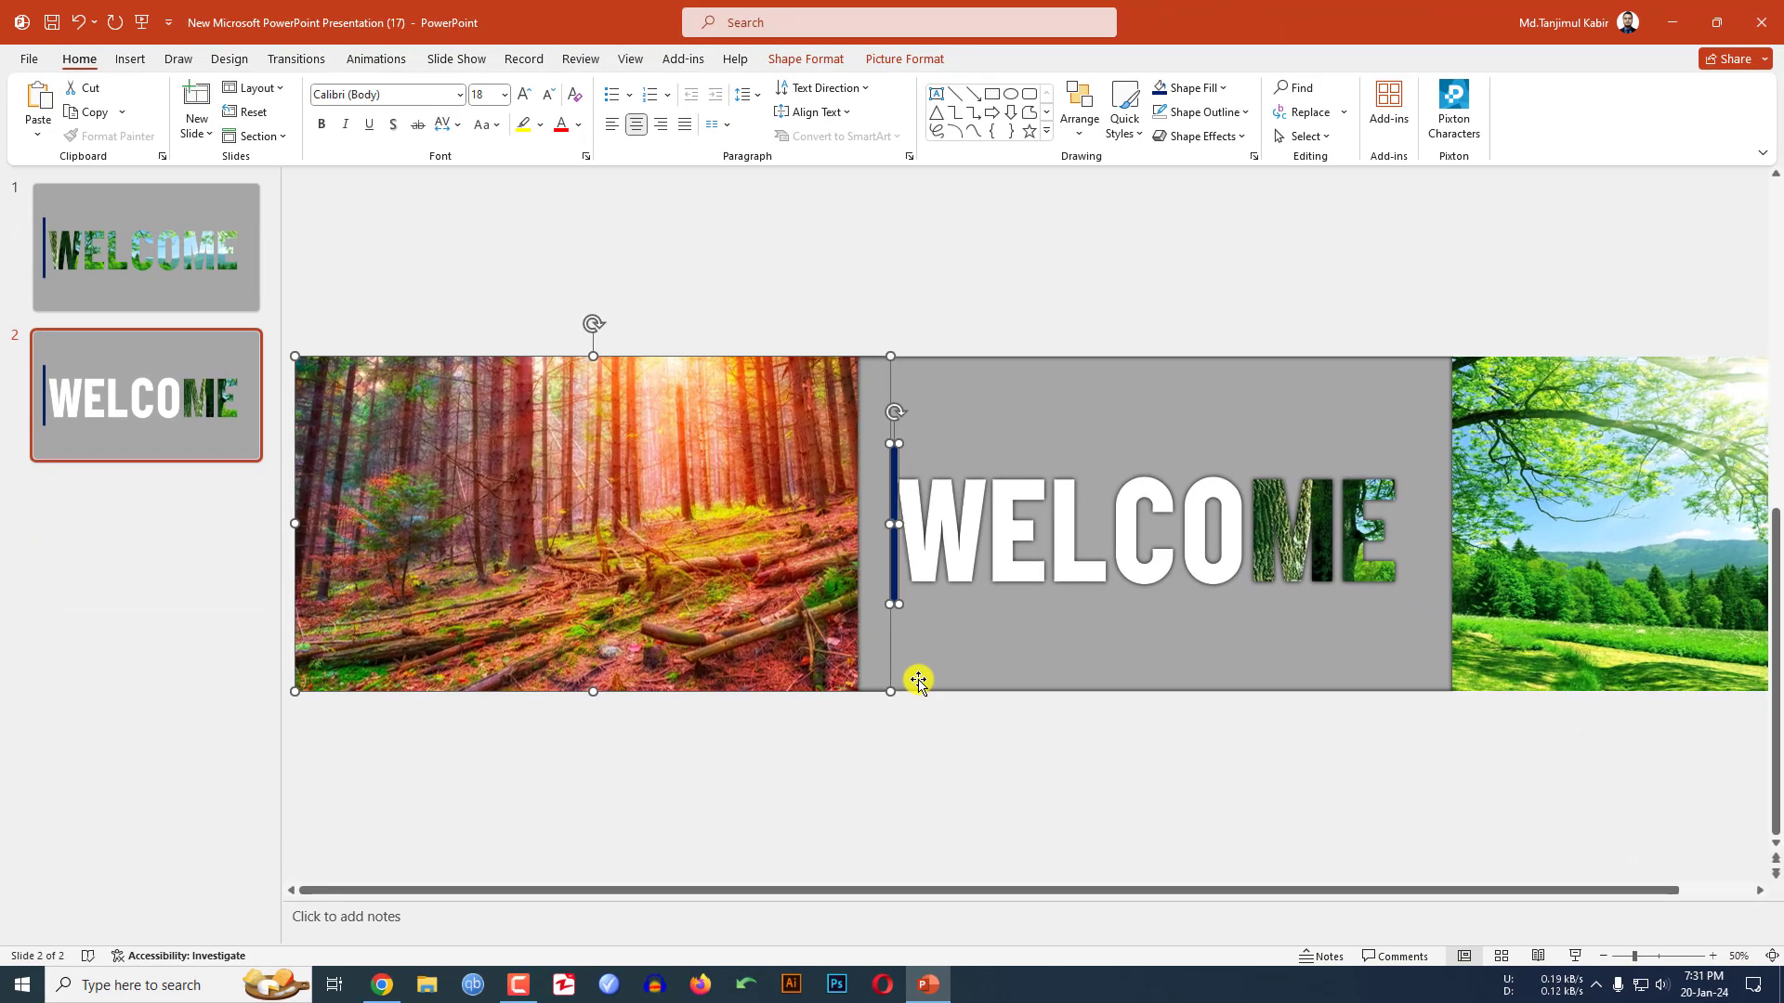
key(Right)
key(Right)
key(Right)
key(Right)
key(Right)
key(Right)
key(Right)
key(Right)
key(Right)
key(Right)
key(Right)
key(Right)
key(Right)
key(Right)
key(Right)
key(Right)
key(Right)
key(Right)
key(Right)
key(Right)
key(Right)
key(Right)
key(Right)
key(Right)
key(Right)
key(Right)
key(Right)
key(Right)
key(Right)
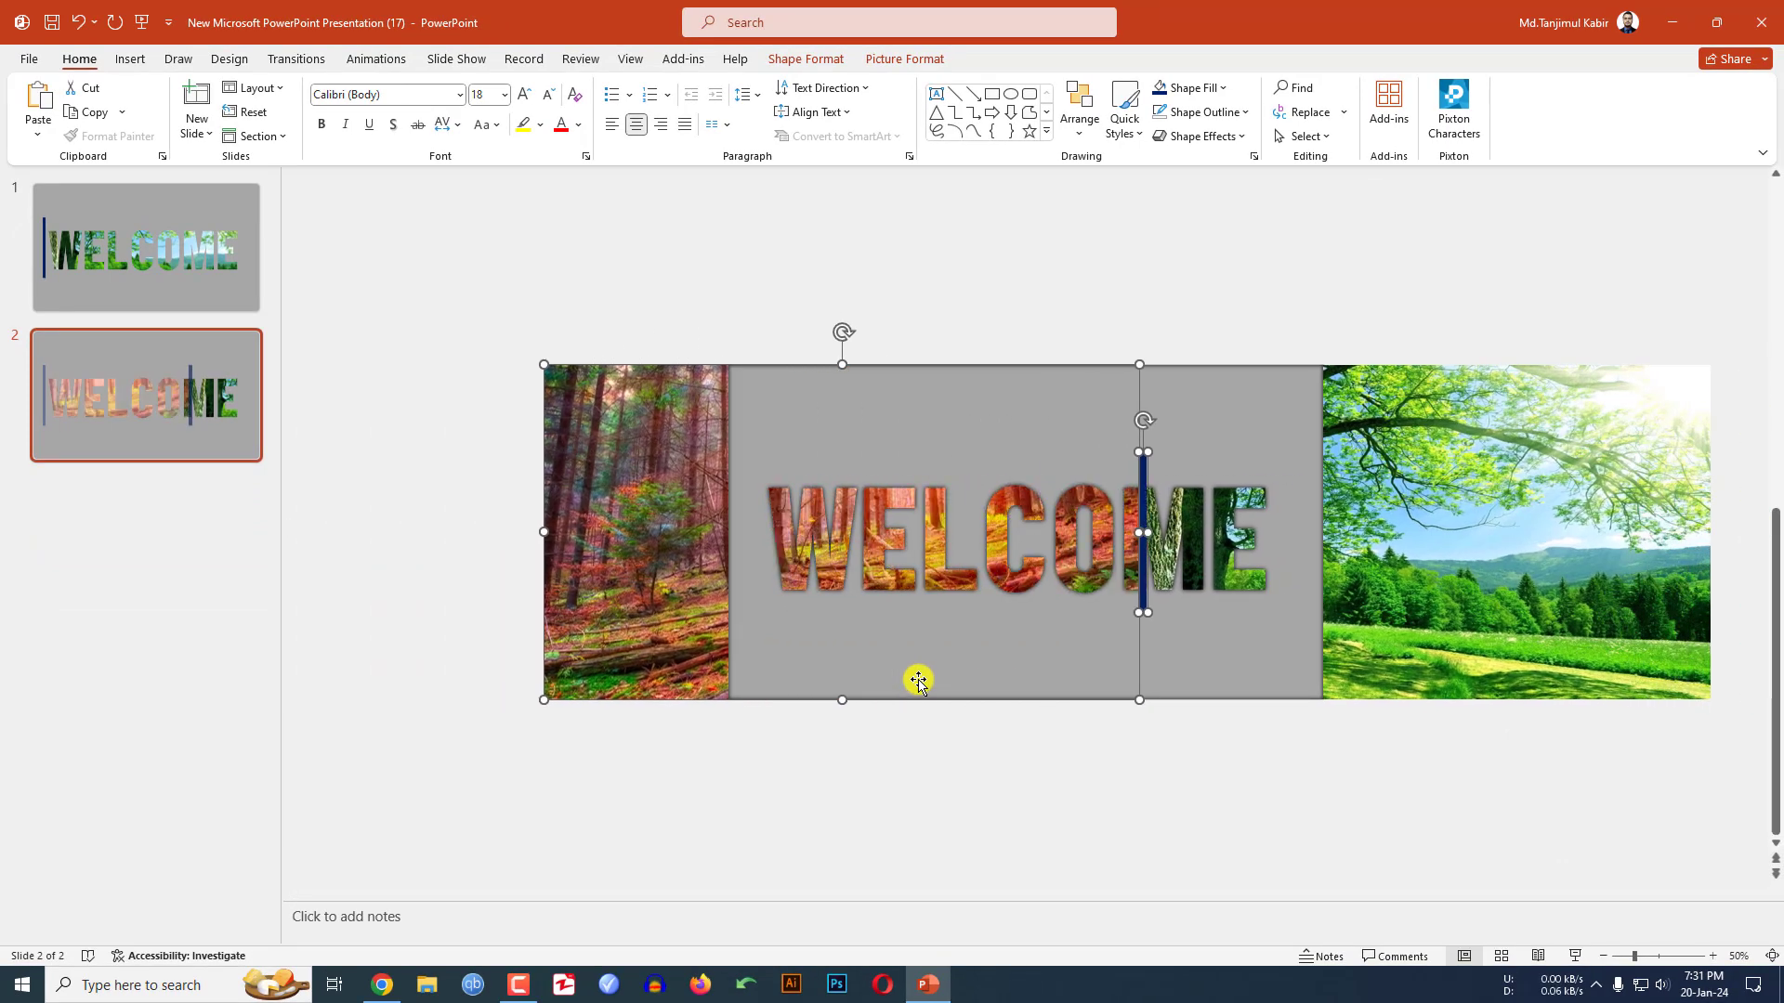
key(Right)
key(Right)
key(Right)
key(Right)
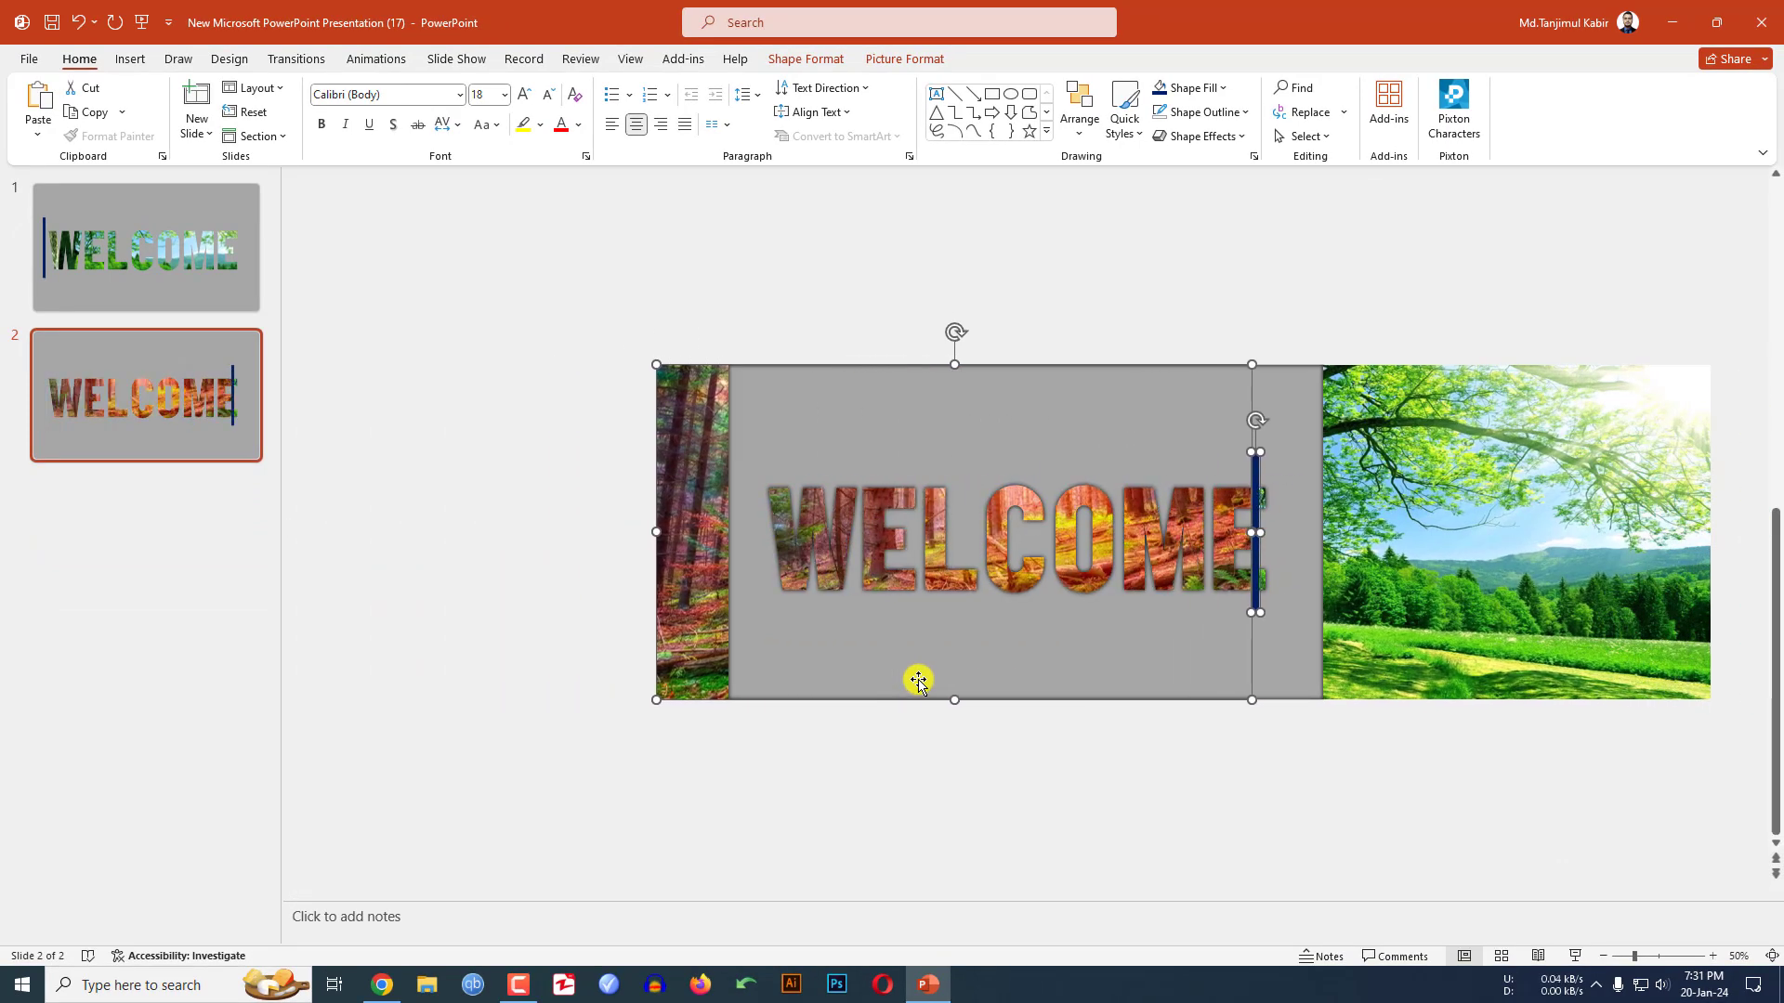
key(Right)
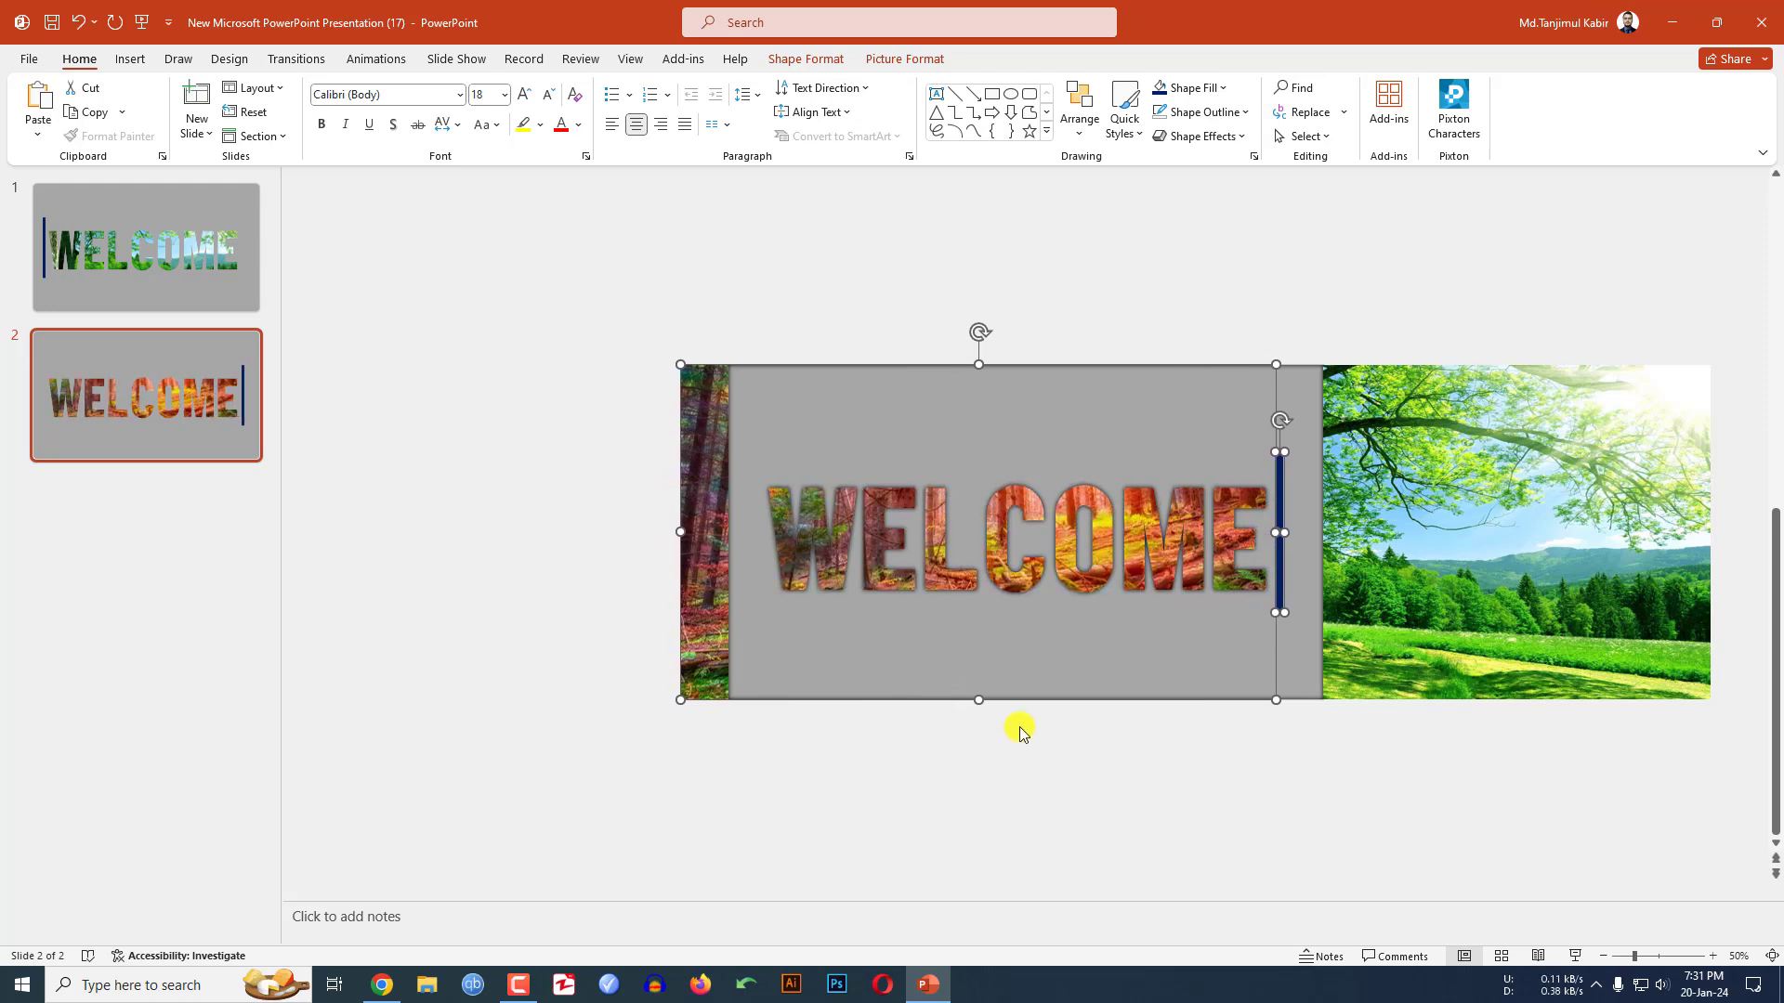
click(222, 249)
click(223, 386)
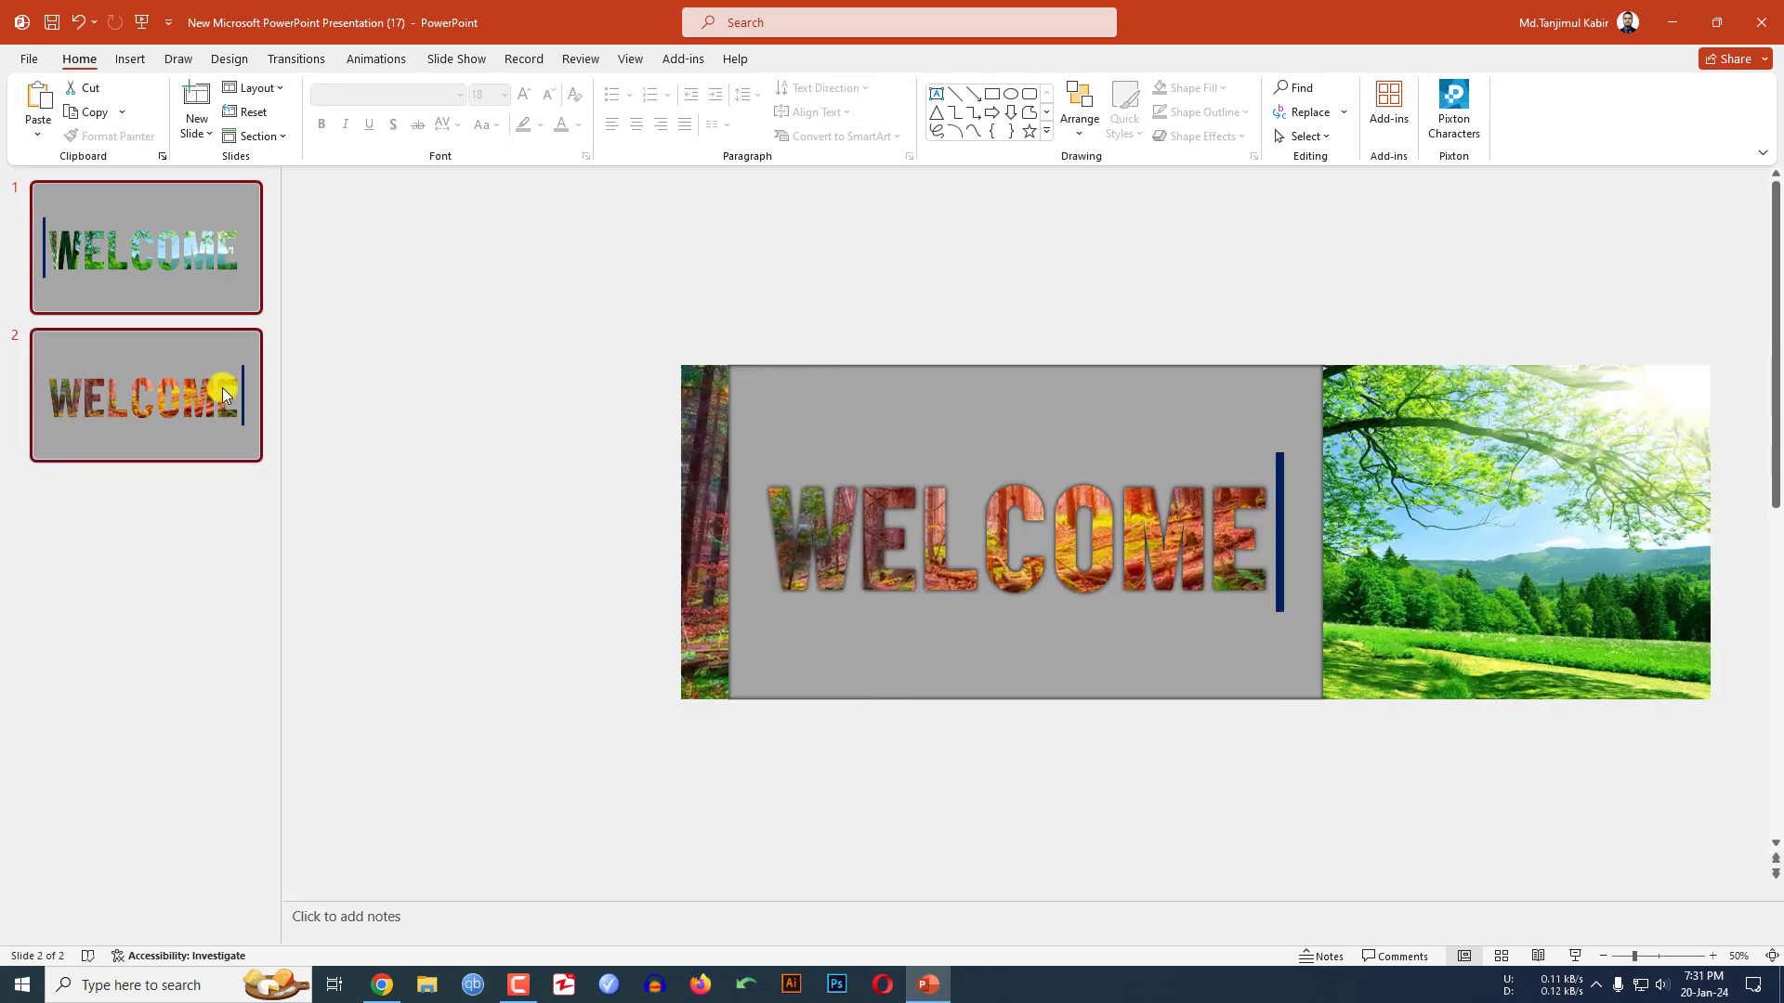
Step: Apply a Morph transition lasting 06.00, then run the slide show from slide 1 to see WELCOME fade in
click(289, 61)
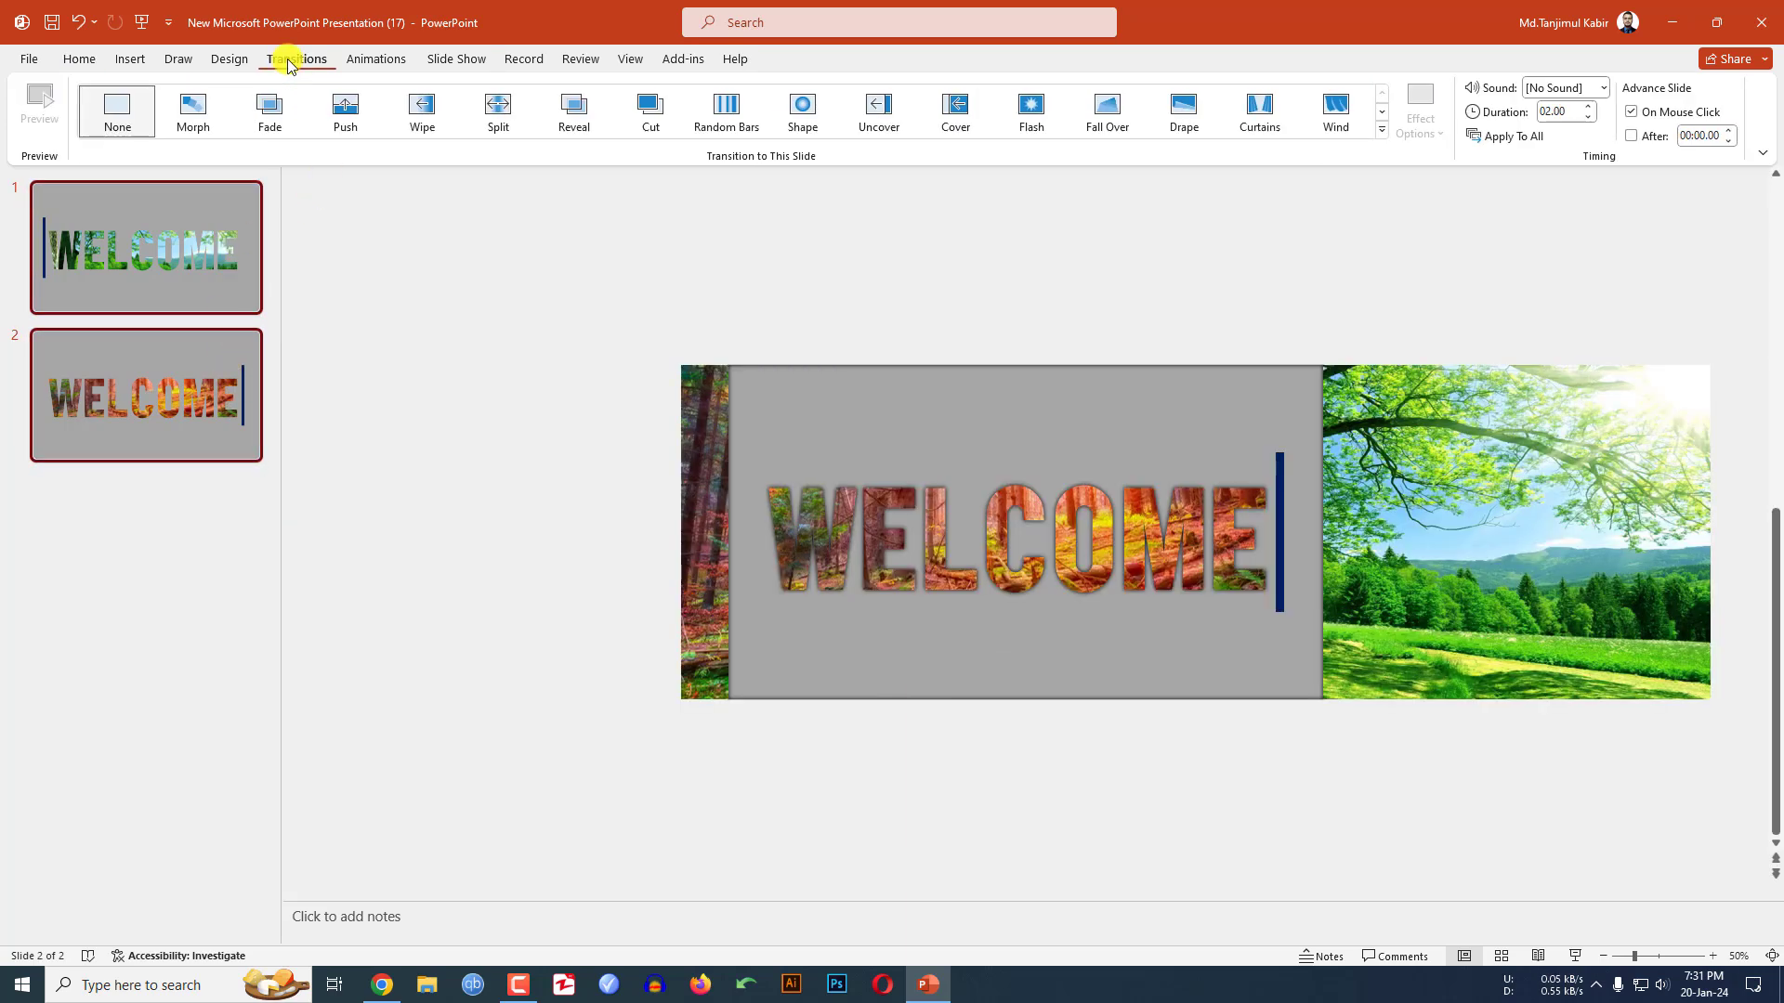
click(213, 105)
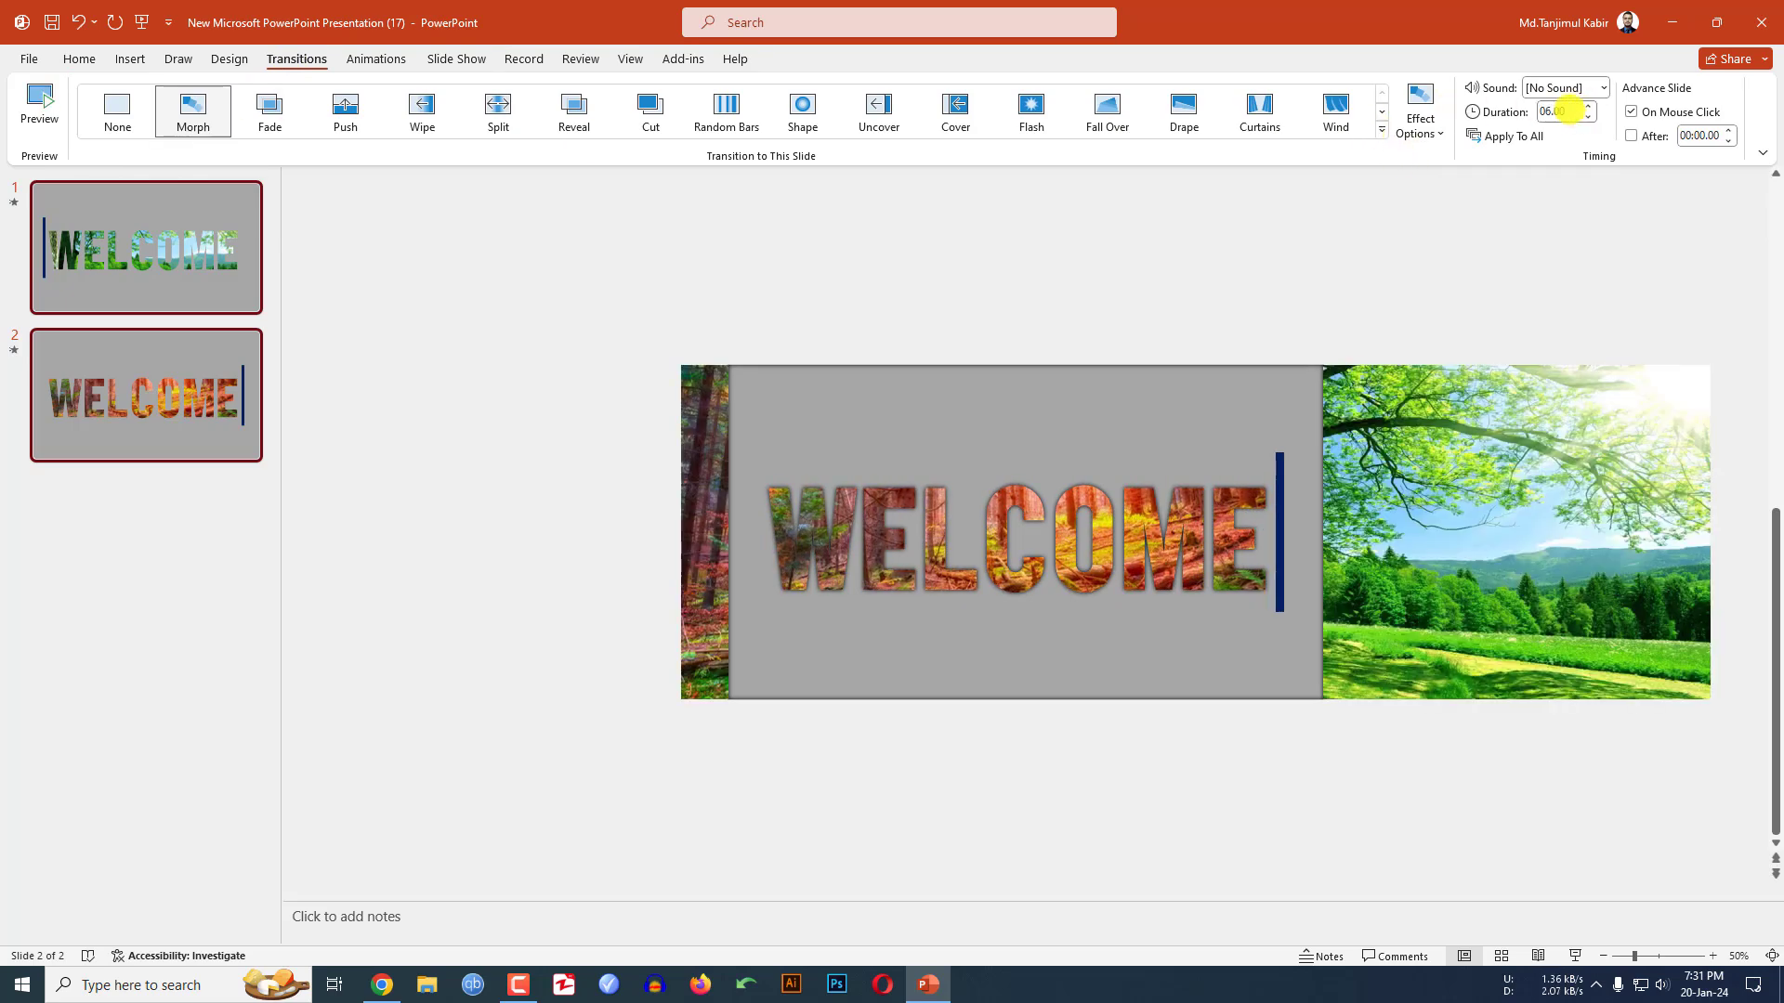
click(211, 232)
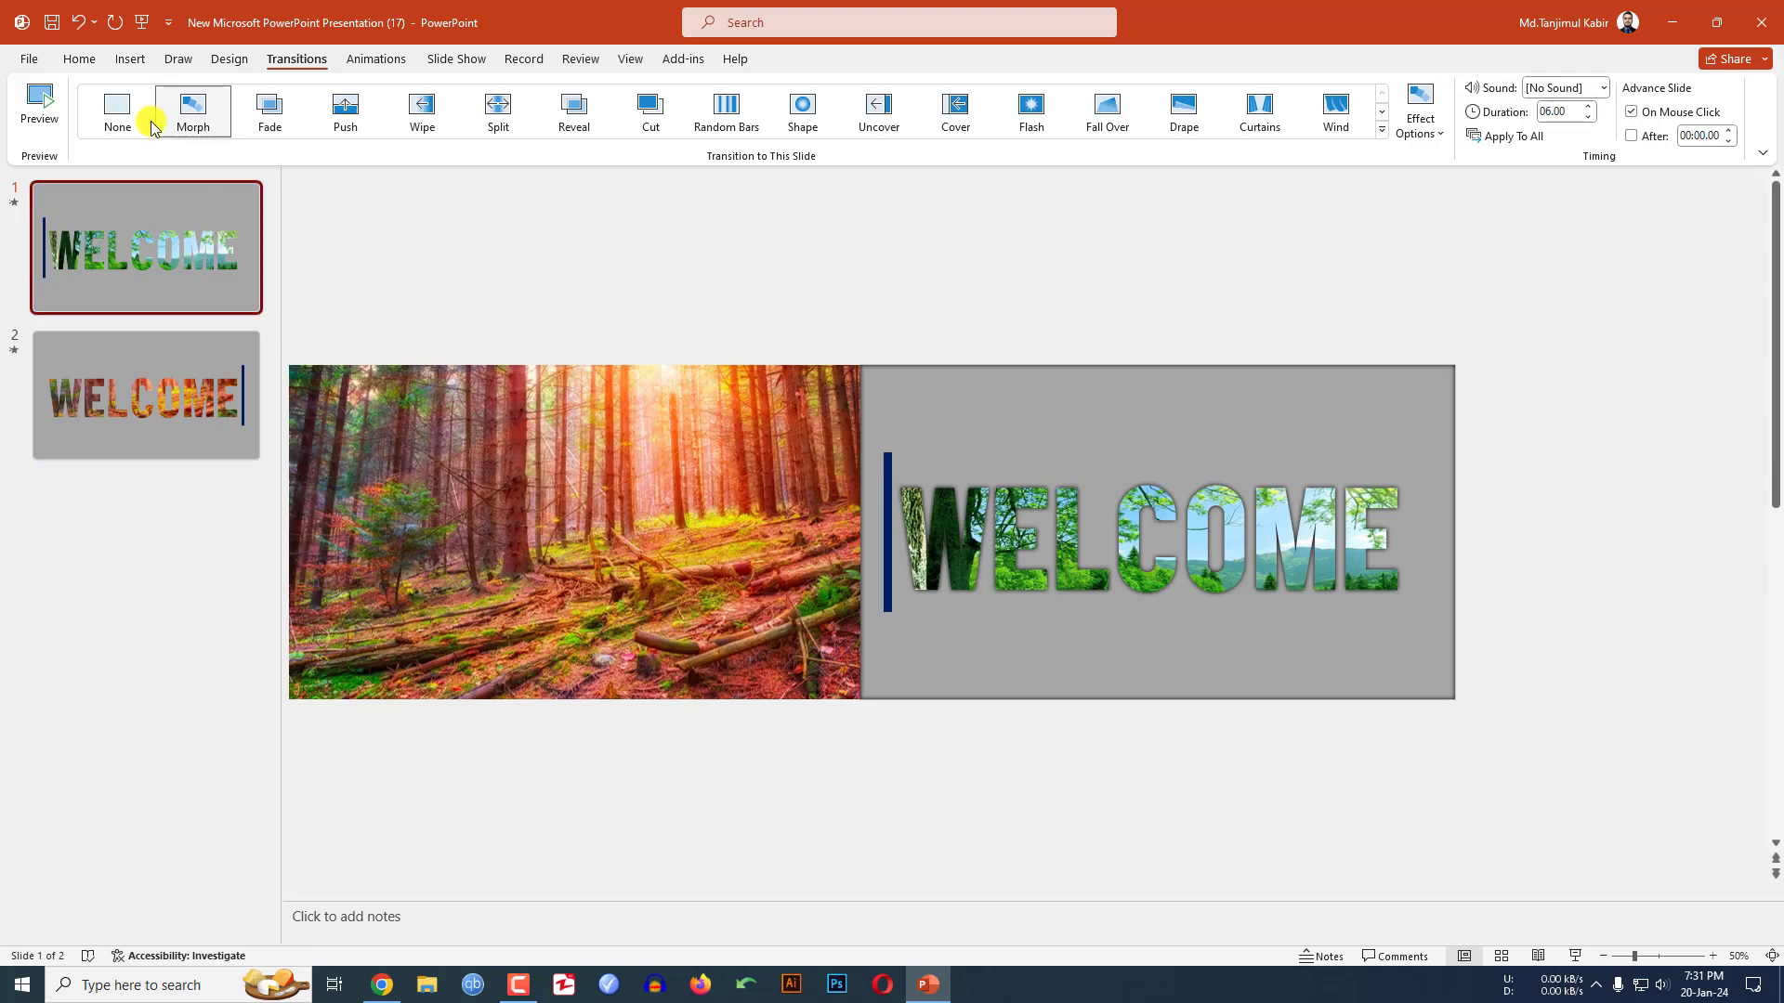
click(137, 22)
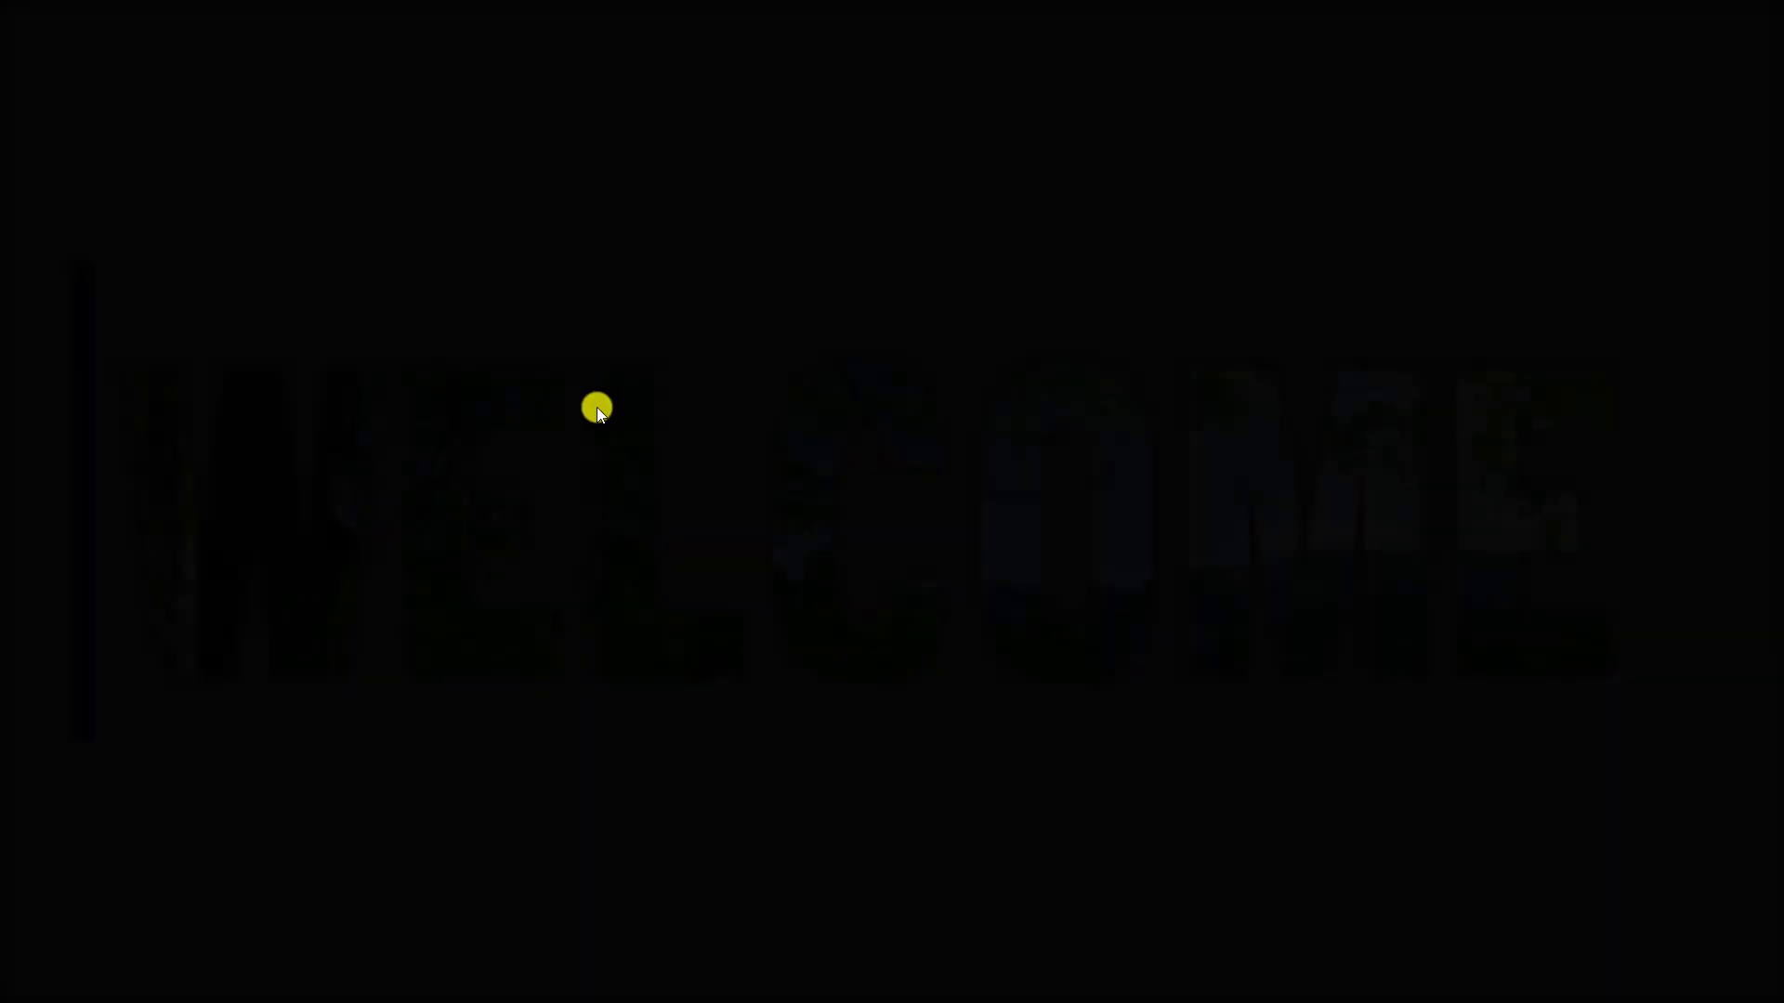